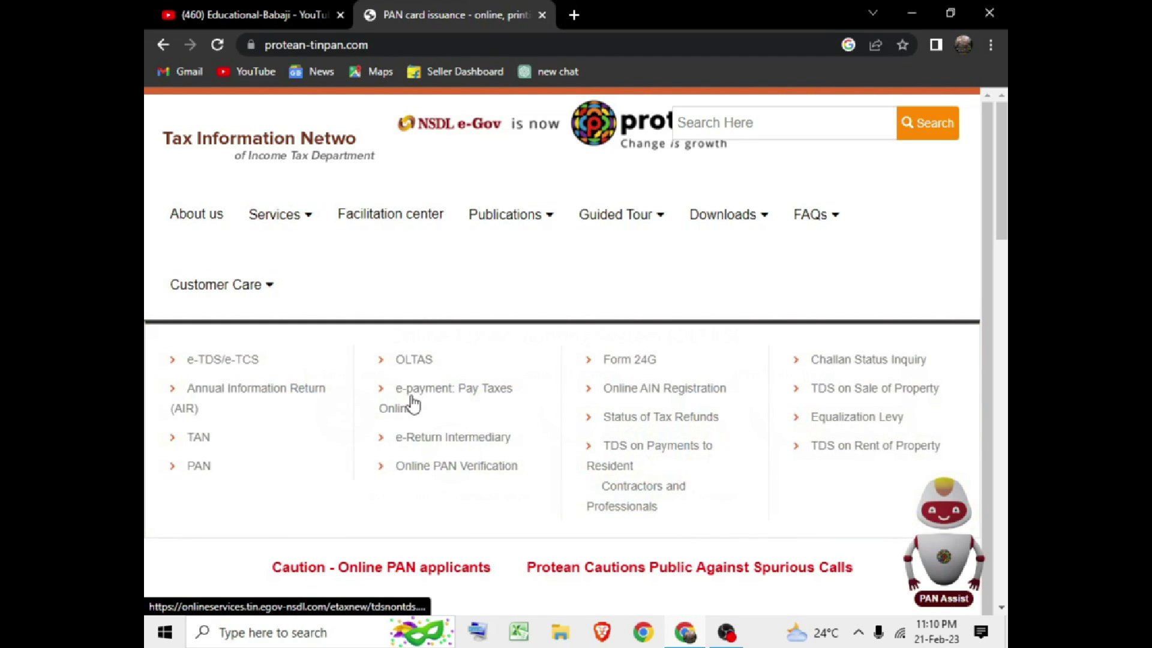
- Open the online tax e-payment page and proceed to the TDS on Property form (Form 26QB)
left_click(413, 404)
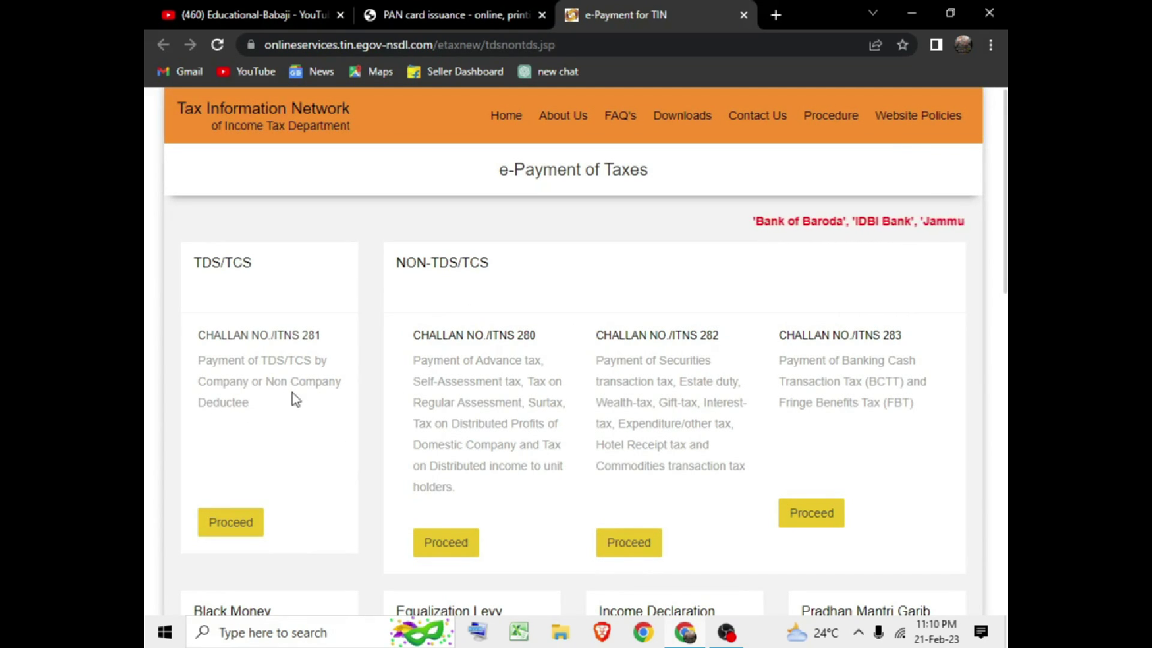
scroll(360, 324, "down", 2)
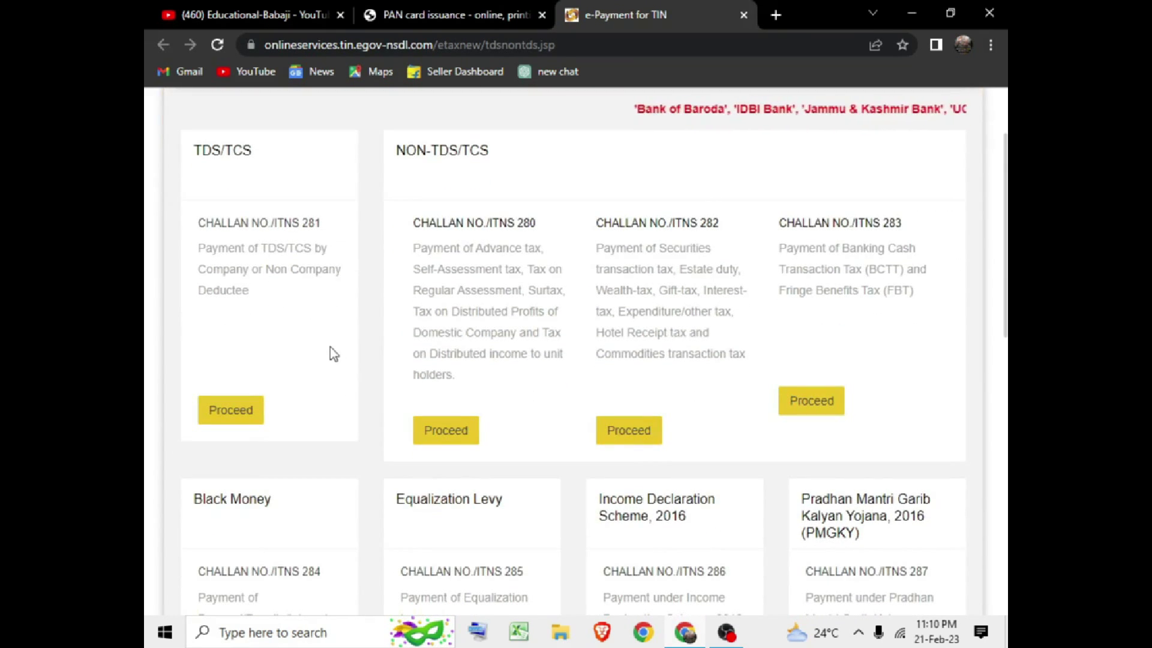
scroll(330, 347, "down", 7)
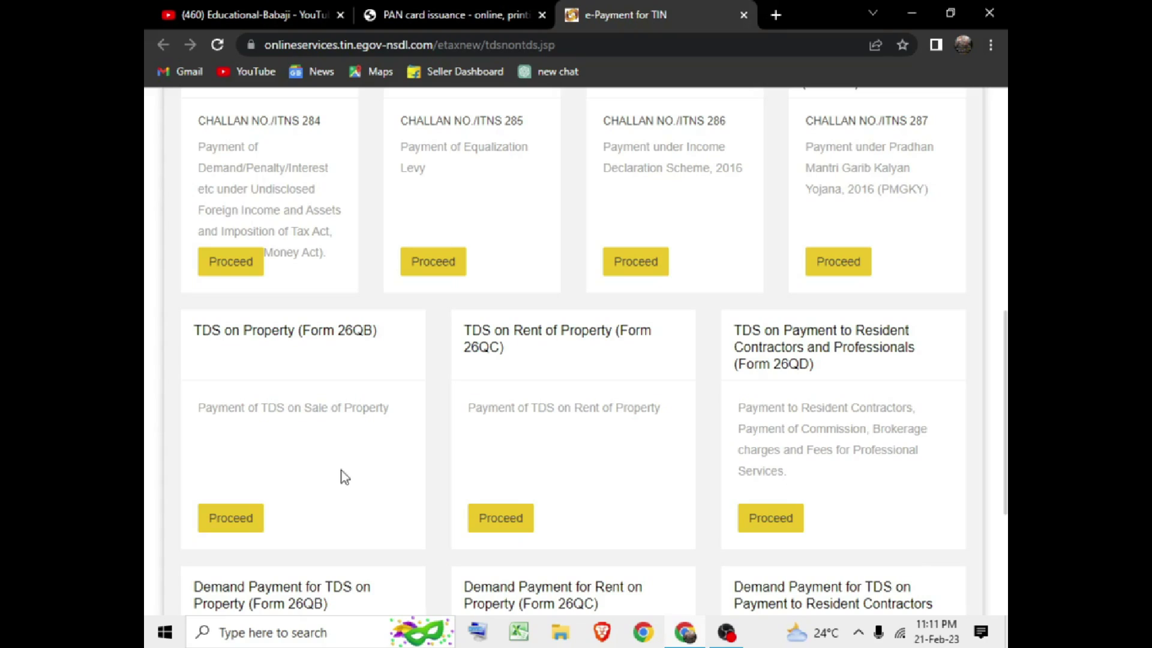
double_click(445, 49)
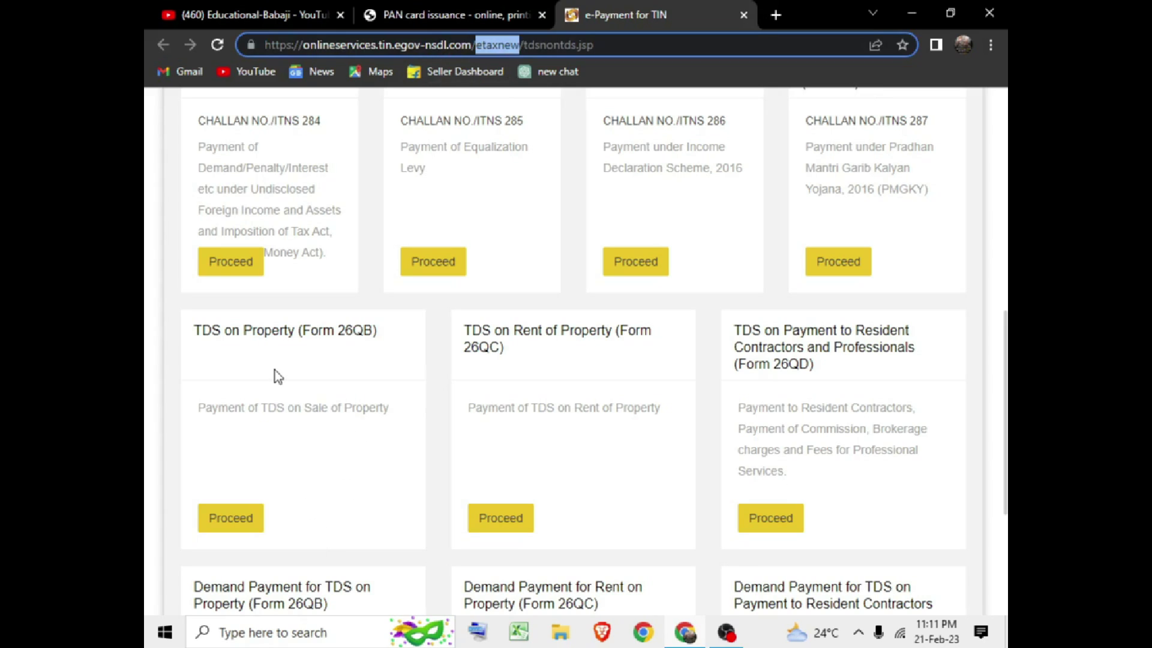
left_click_drag(202, 330, 287, 334)
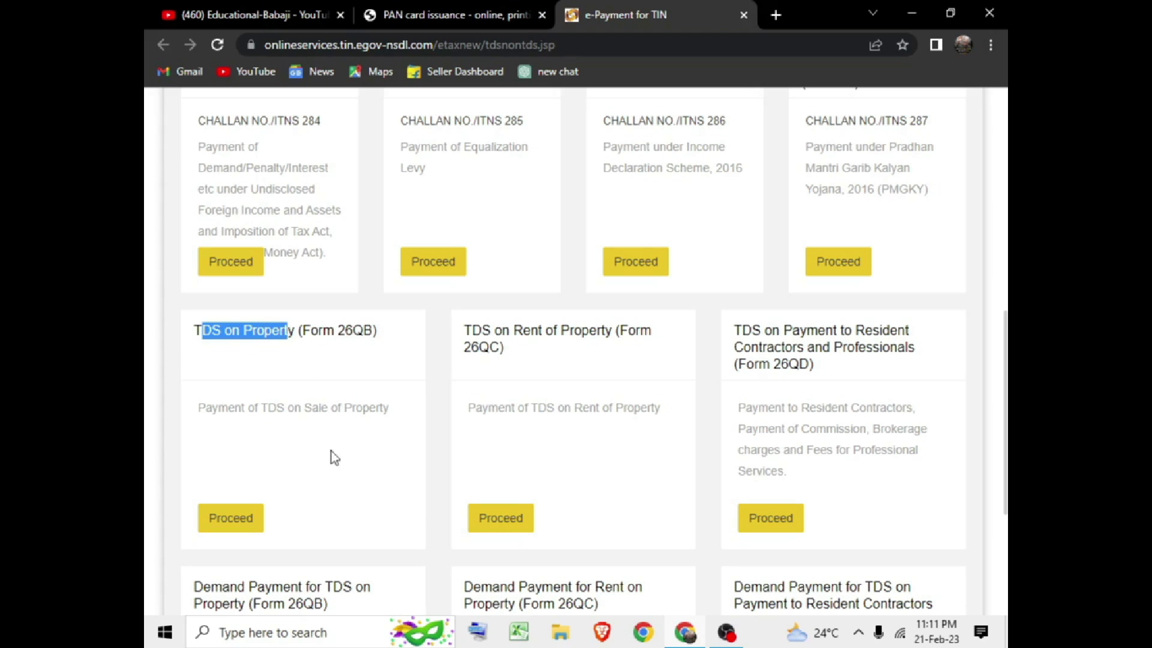
left_click(231, 520)
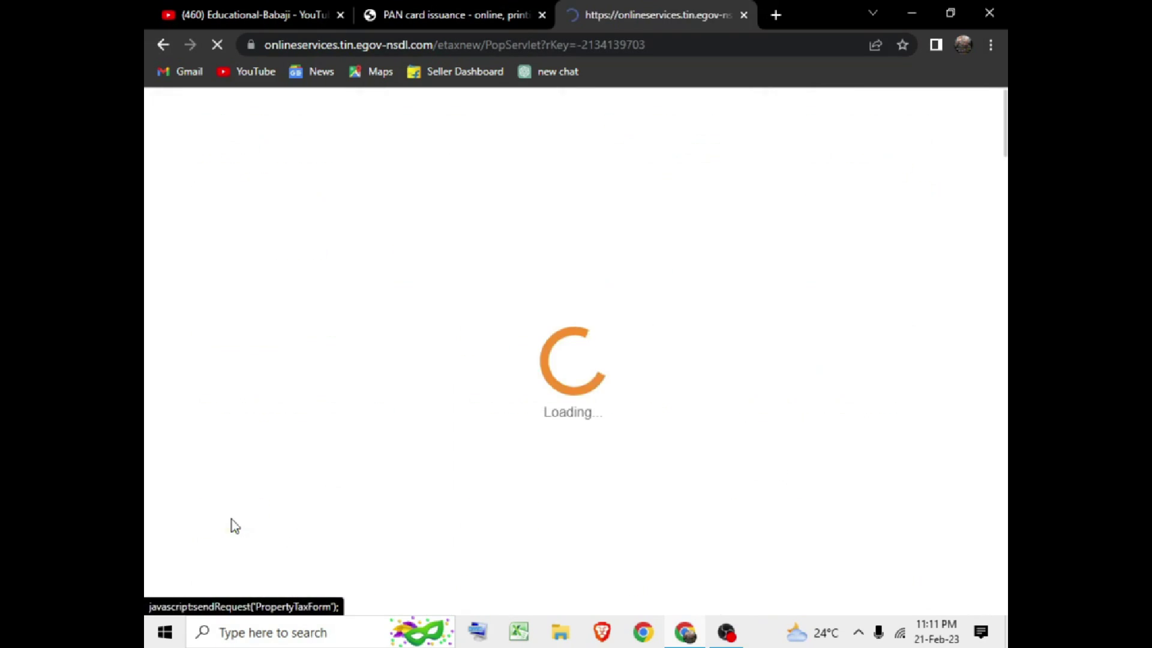
- Review the Taxpayer Info section and set Tax Applicable to (0020) Corporation Tax (Companies)
scroll(456, 372, "down", 3)
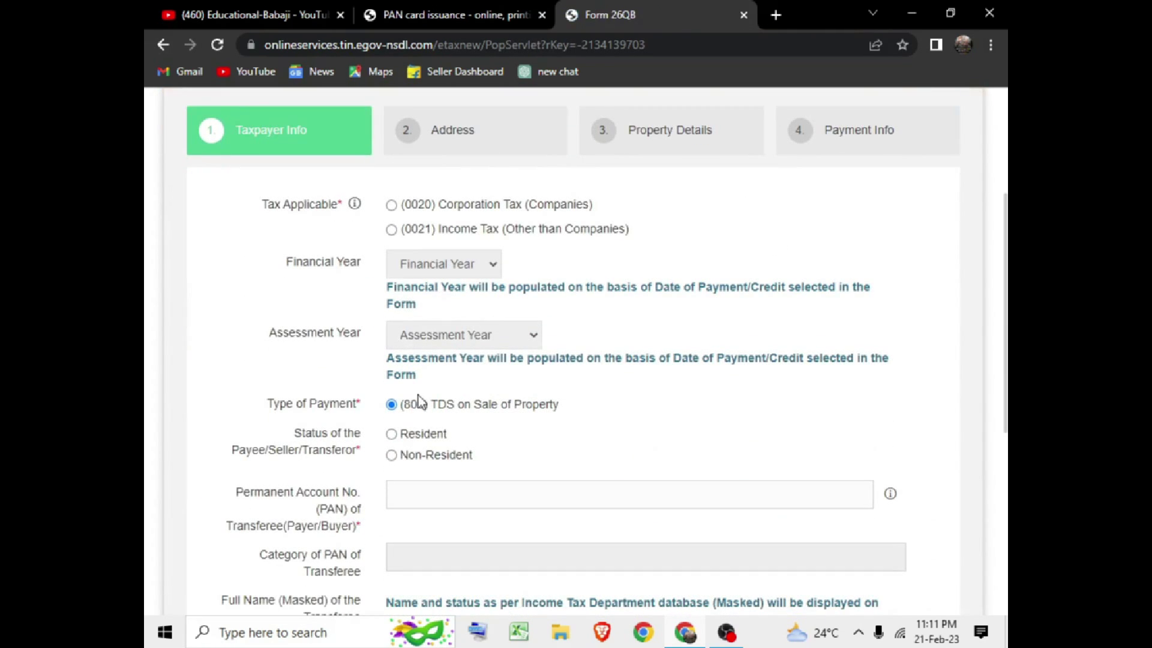
scroll(436, 369, "down", 3)
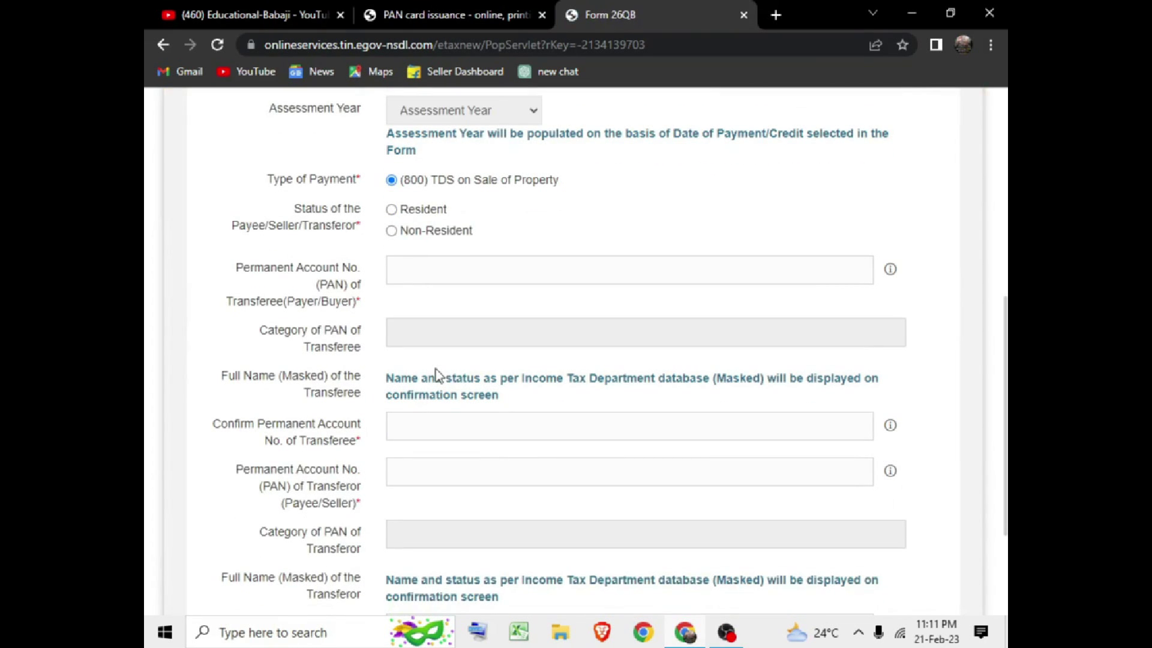
scroll(436, 369, "up", 5)
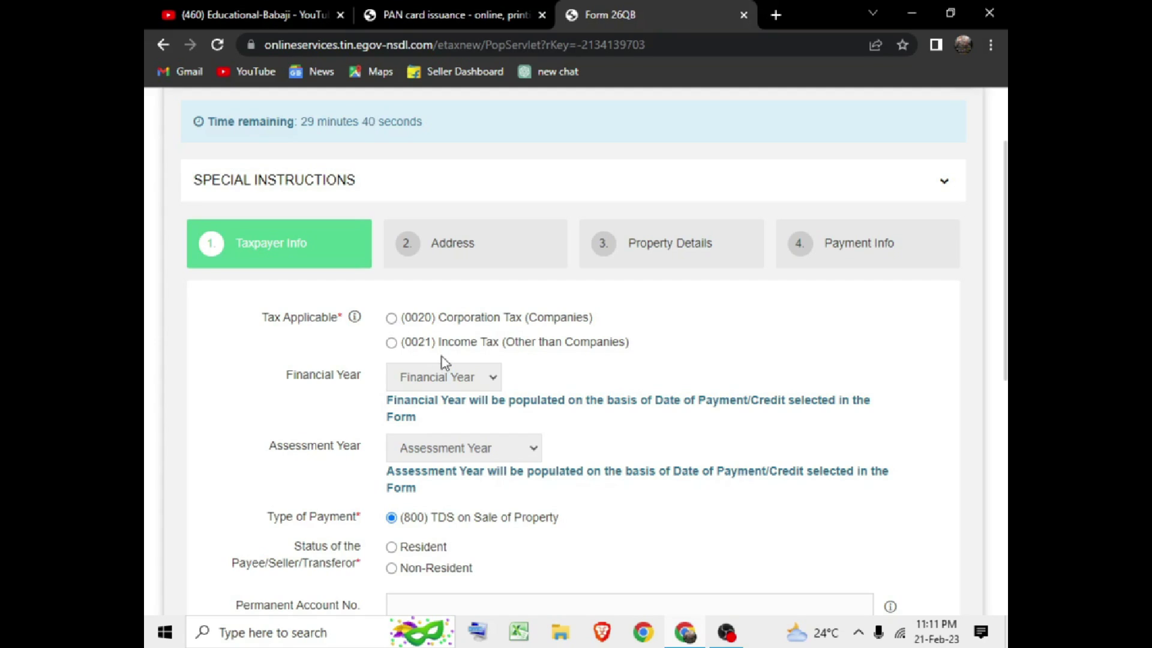
left_click_drag(439, 318, 471, 318)
left_click(528, 316)
triple_click(528, 317)
double_click(457, 342)
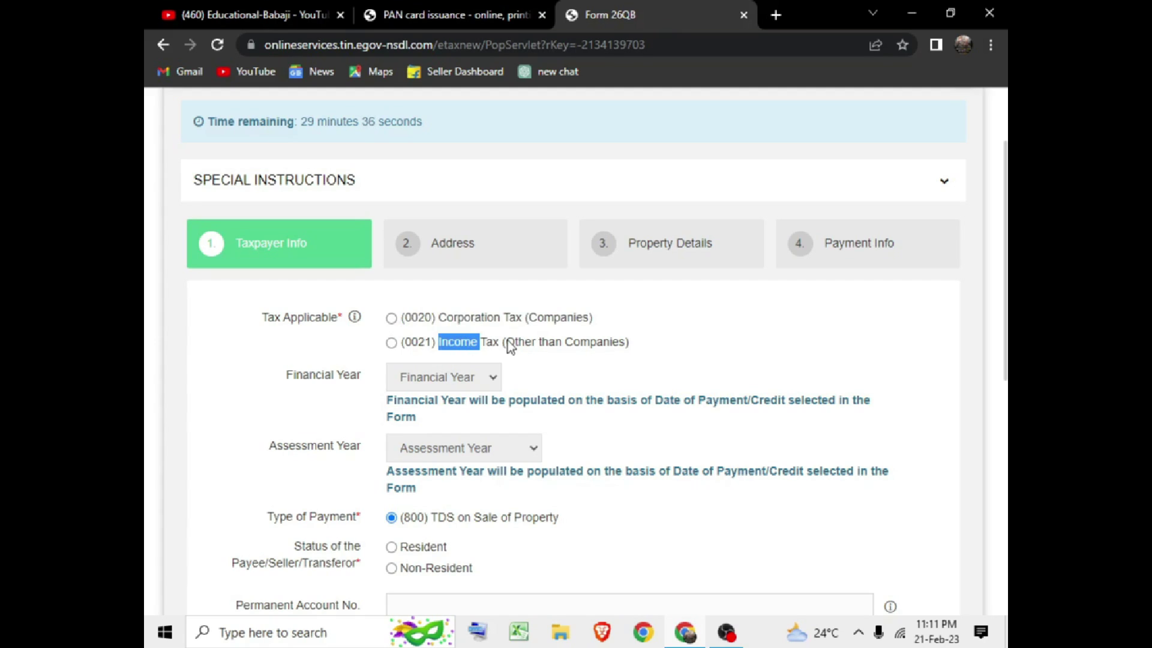
left_click(392, 318)
- Check the financial year, assessment year and payment type fields, and set the seller's status to Resident
scroll(445, 298, "down", 2)
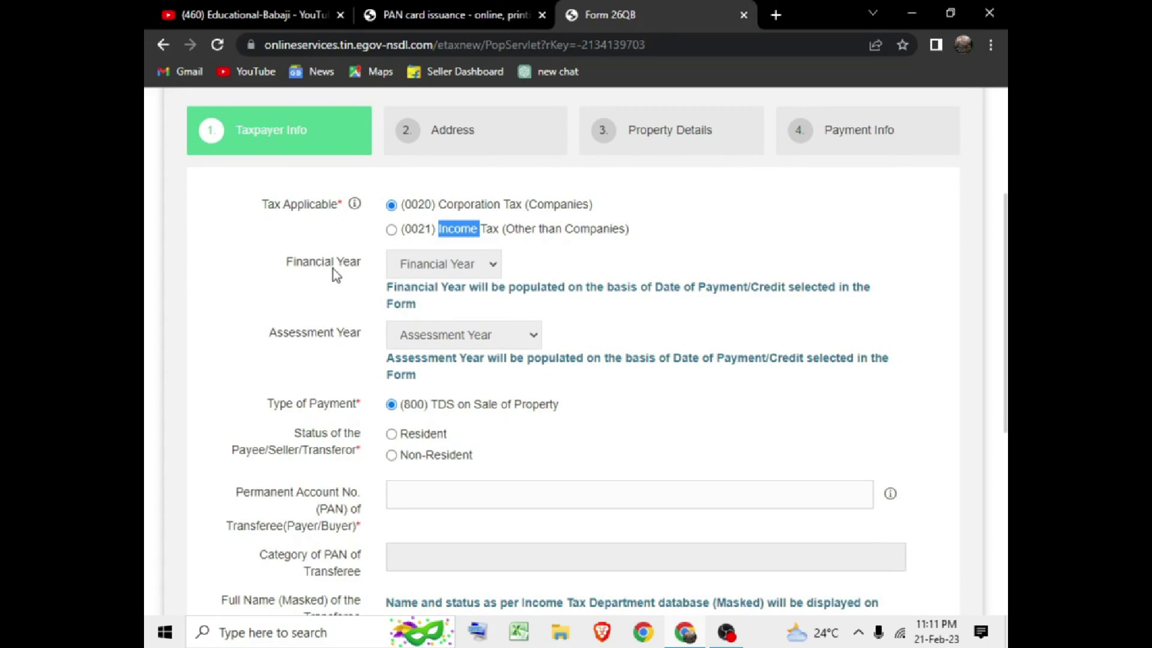
scroll(427, 264, "down", 2)
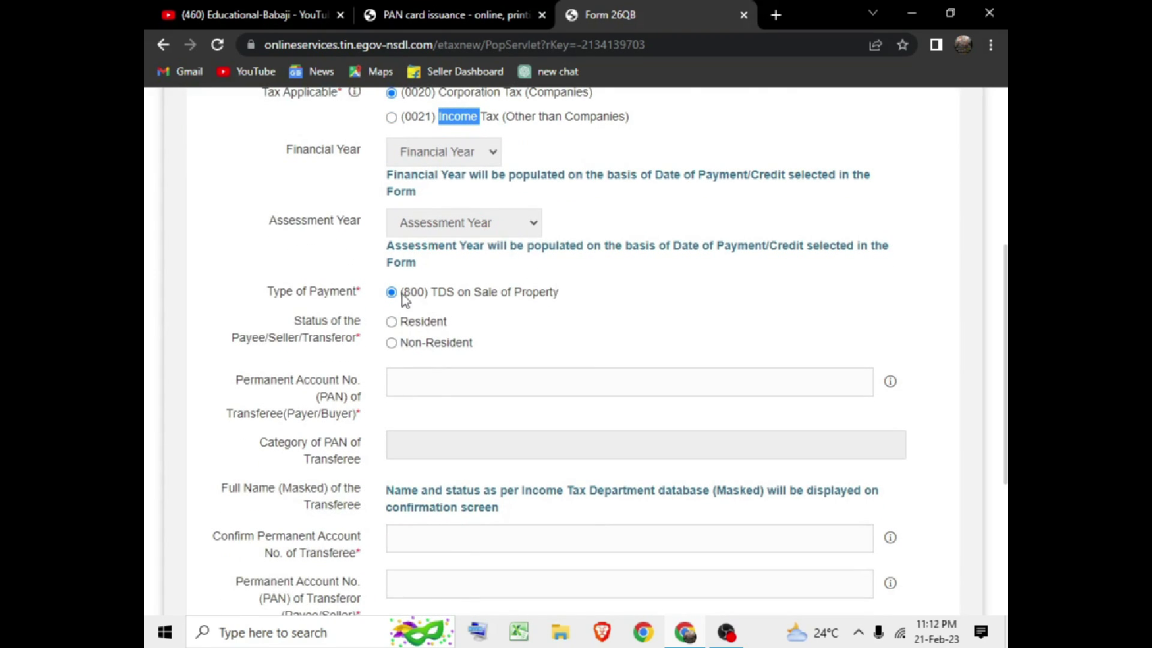
left_click_drag(287, 294, 339, 294)
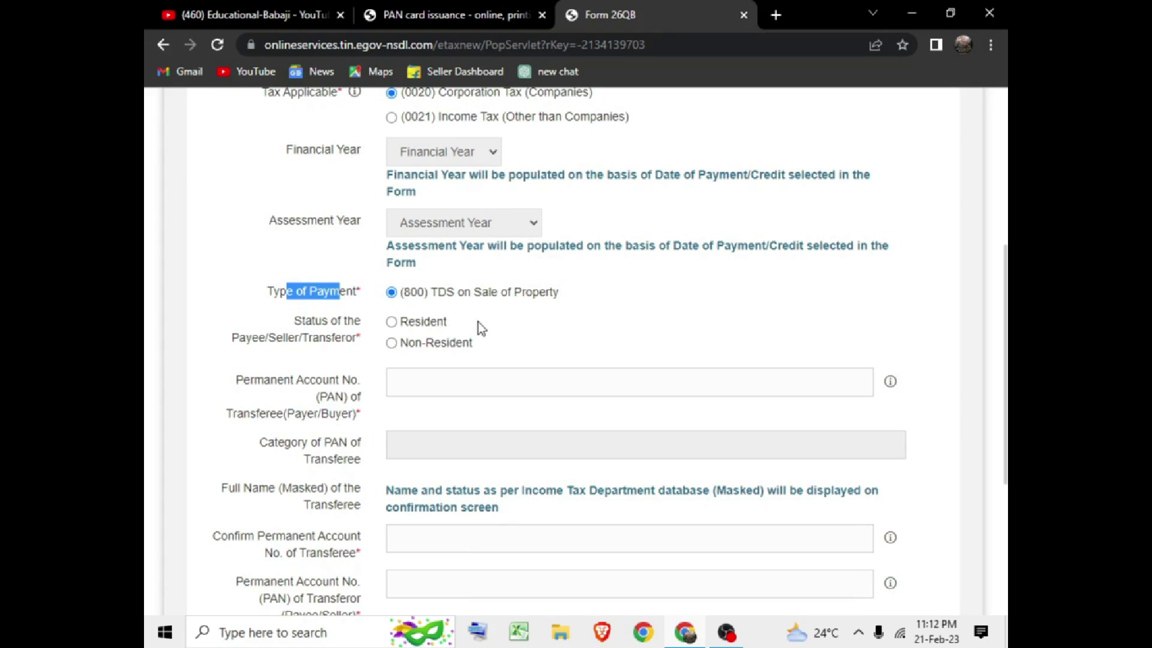
left_click_drag(424, 292, 533, 294)
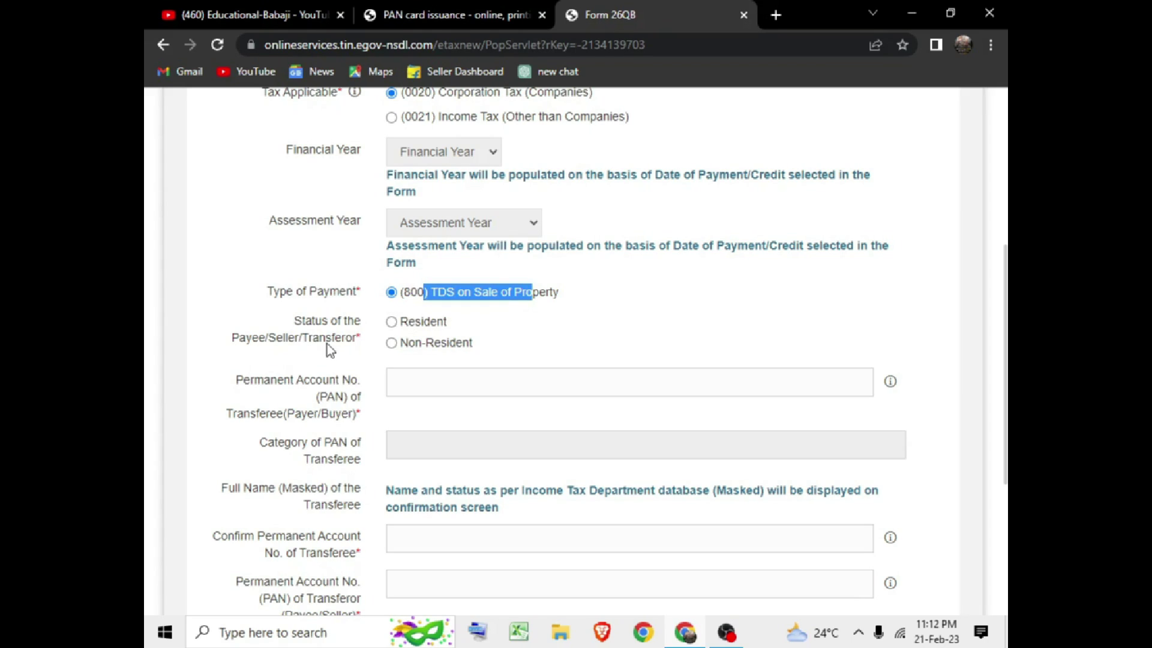
left_click_drag(279, 337, 334, 337)
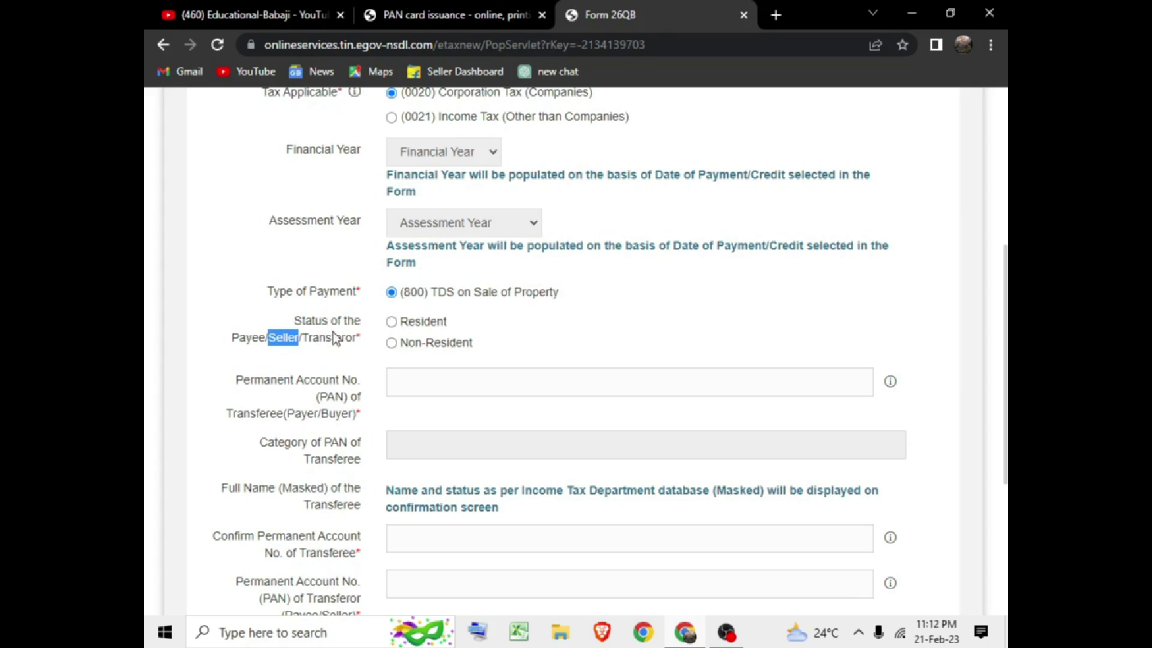
triple_click(329, 337)
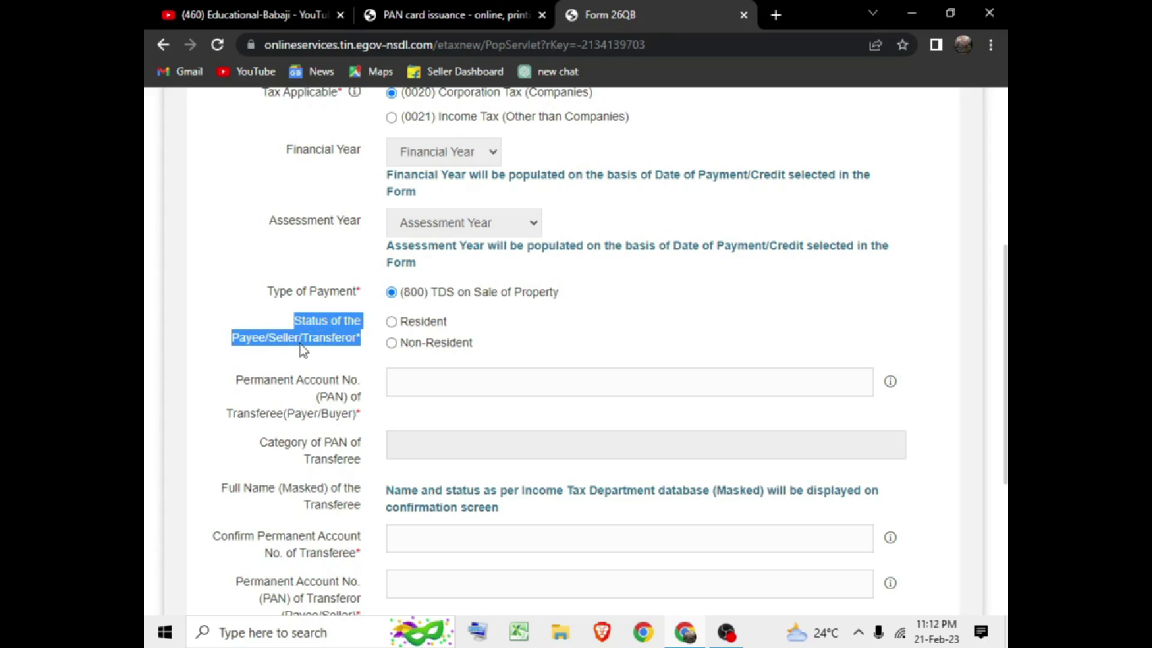
double_click(254, 339)
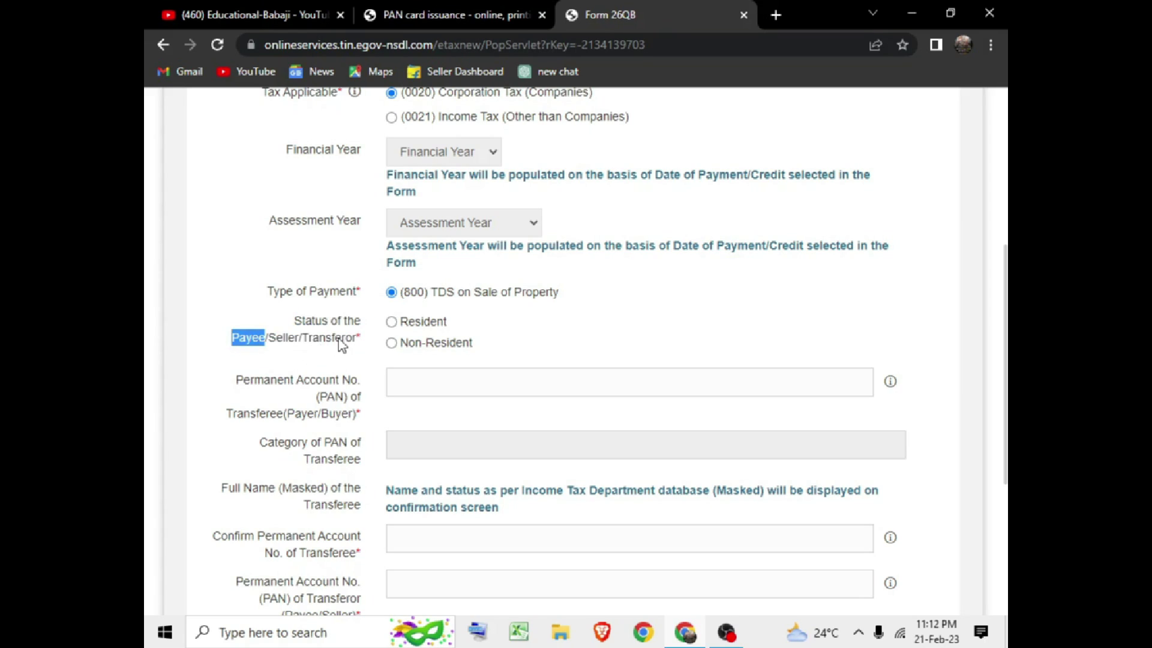
double_click(281, 338)
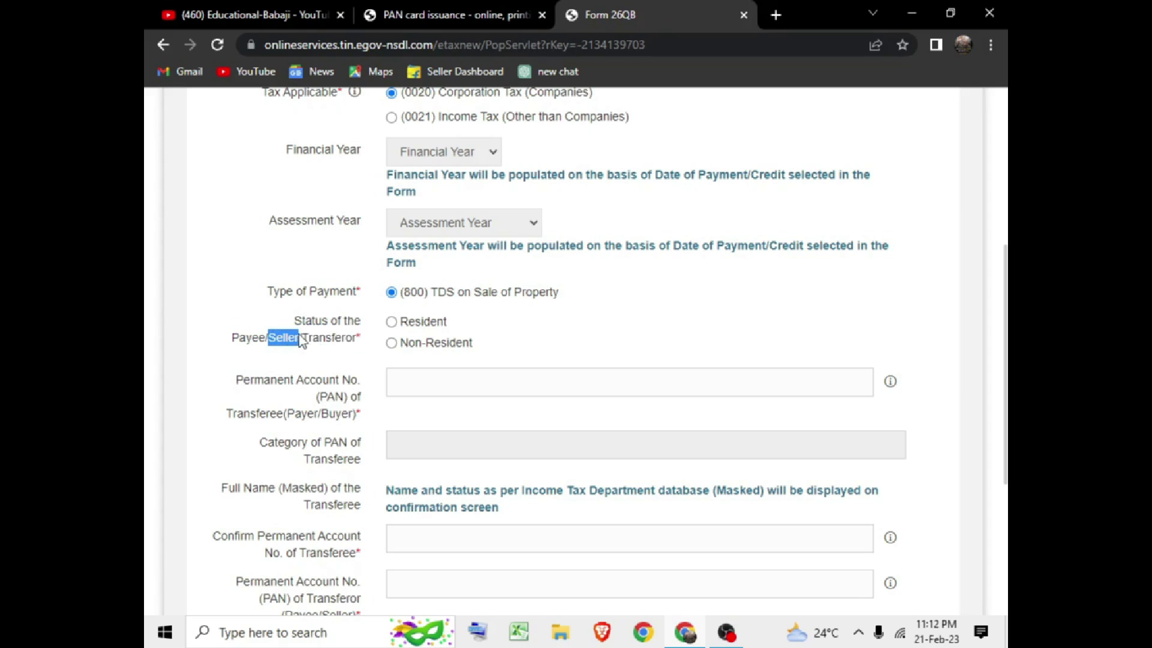
left_click(391, 322)
- Examine the buyer's PAN, PAN category, masked name and PAN confirmation fields
left_click(419, 386)
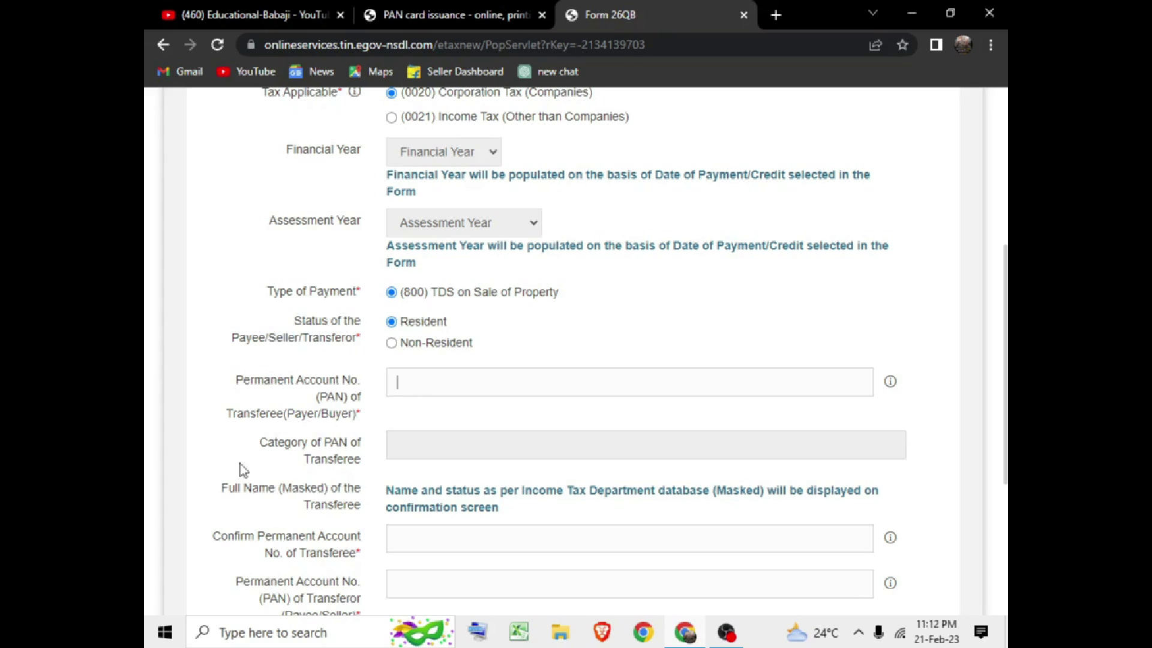
left_click_drag(274, 444, 333, 459)
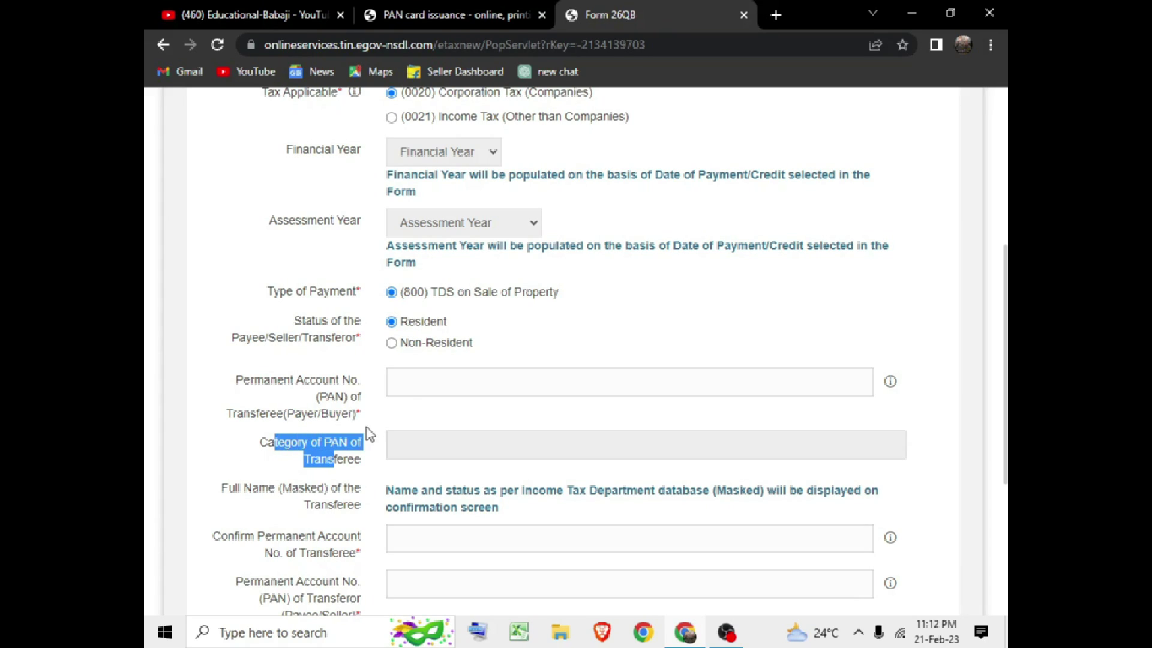
left_click(409, 450)
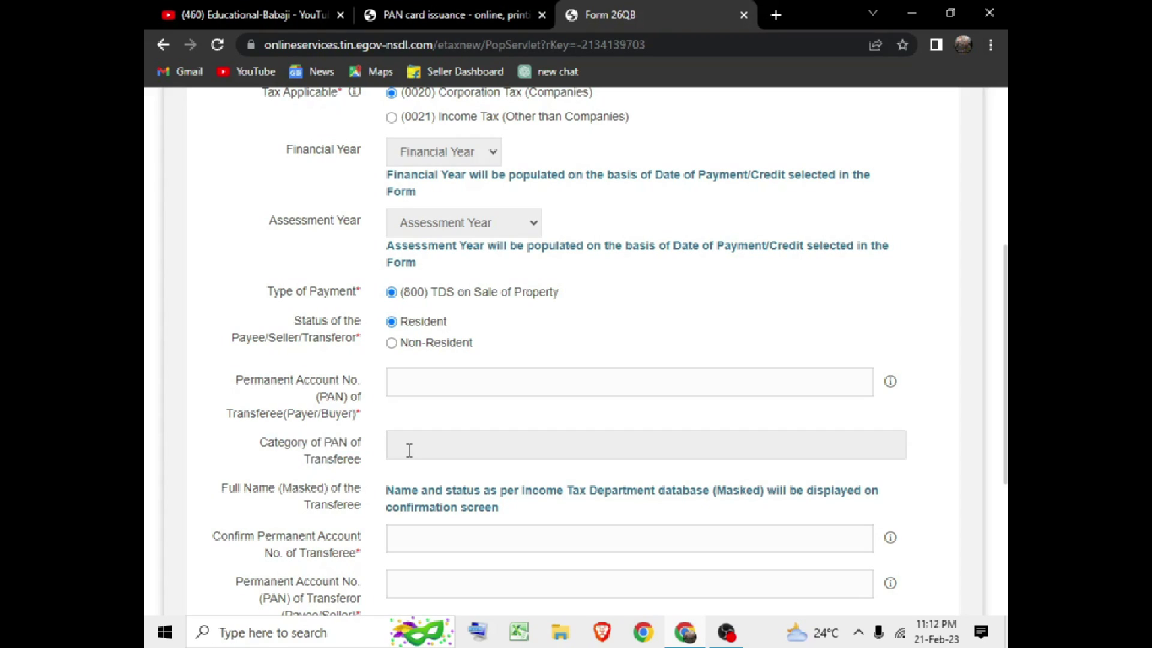
scroll(435, 398, "down", 2)
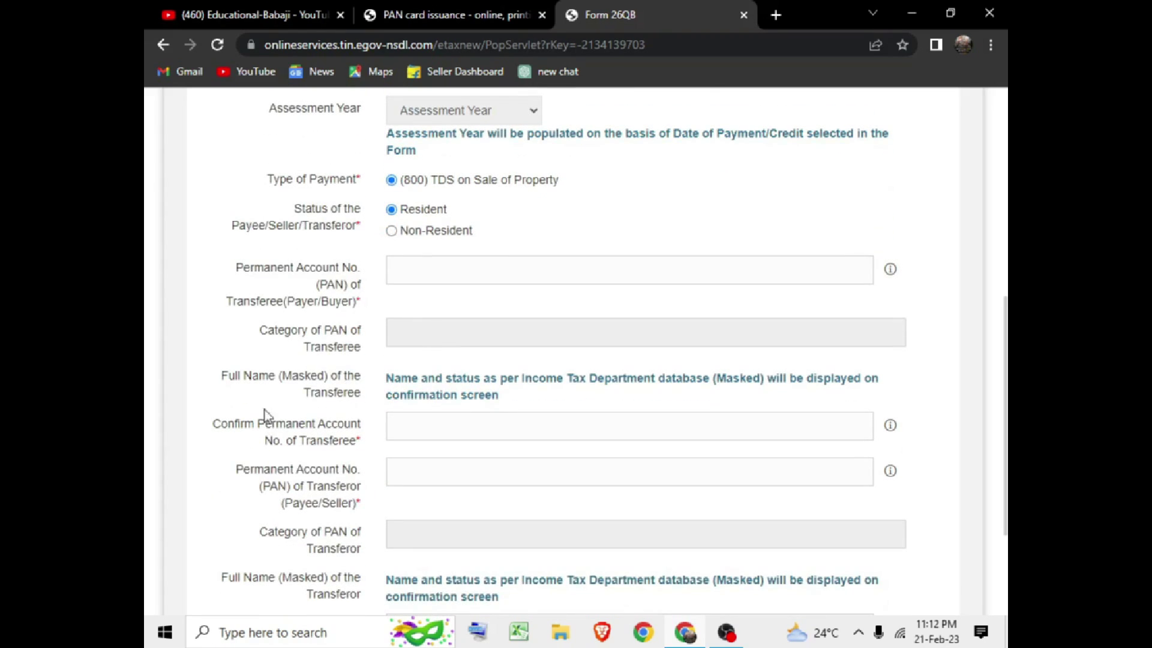
left_click_drag(234, 375, 270, 376)
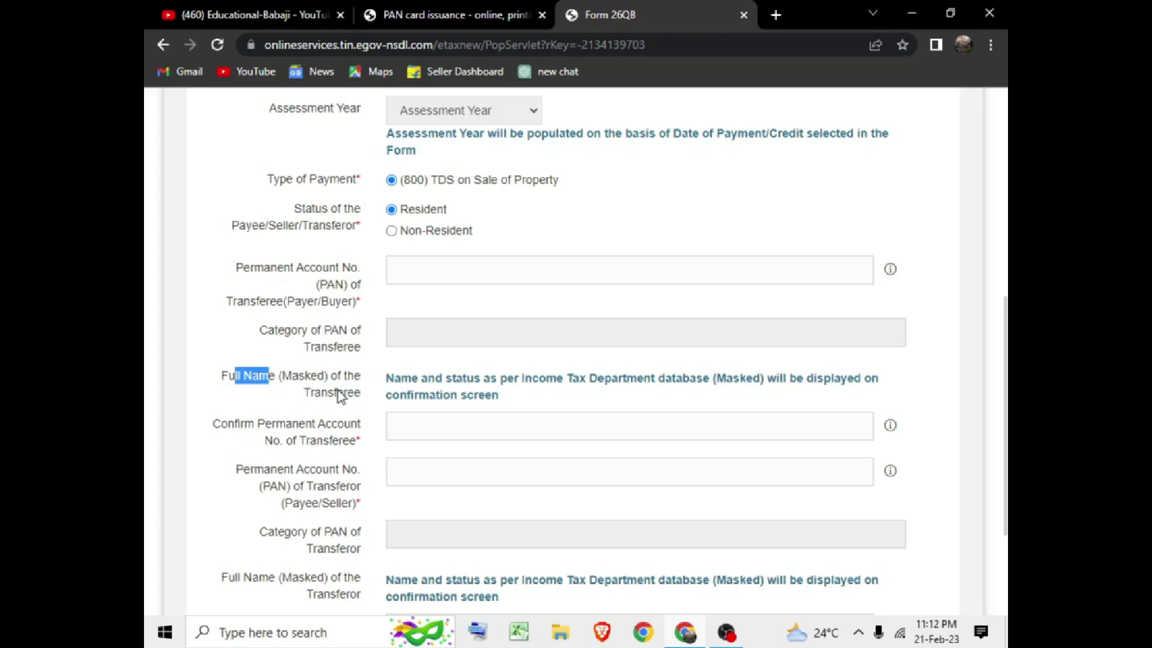
left_click(400, 428)
scroll(361, 440, "down", 2)
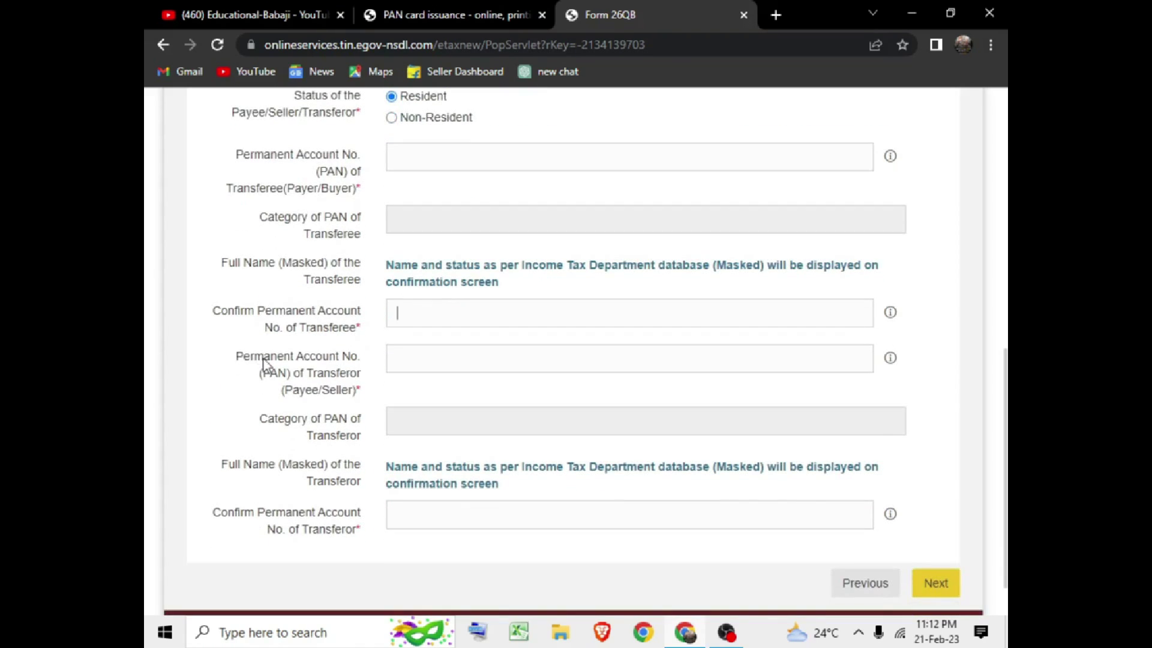
triple_click(308, 326)
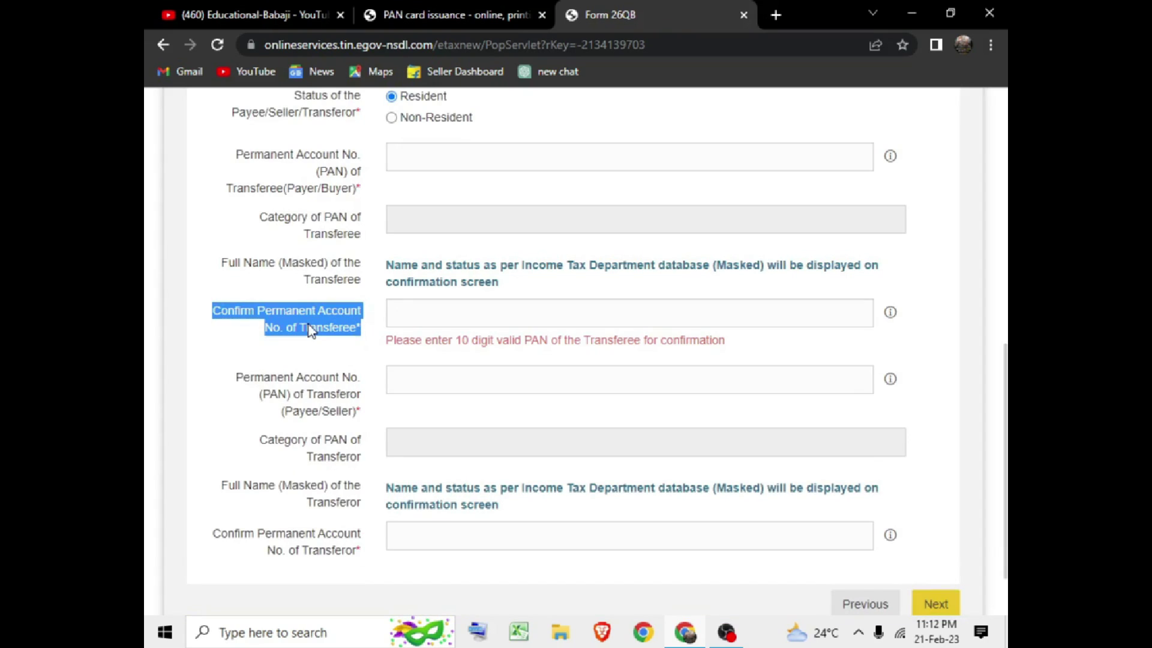
left_click(308, 331)
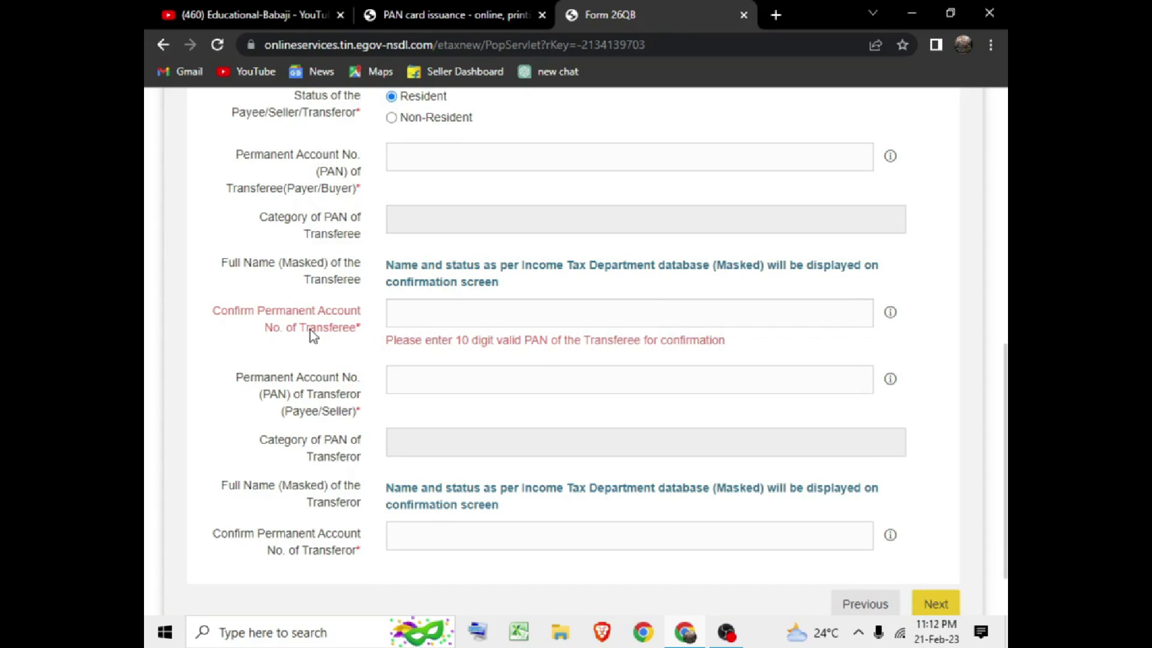
- Examine the seller's PAN and PAN confirmation fields at the end of the Taxpayer Info section
scroll(317, 347, "down", 1)
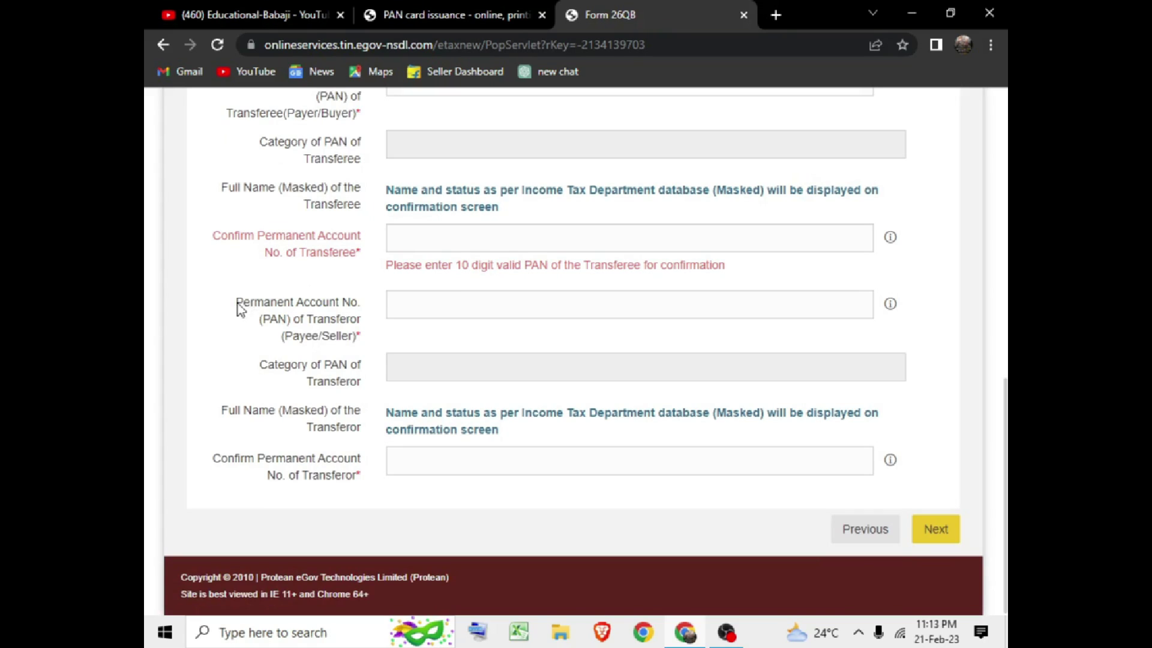
left_click_drag(238, 304, 334, 346)
left_click(400, 304)
double_click(317, 475)
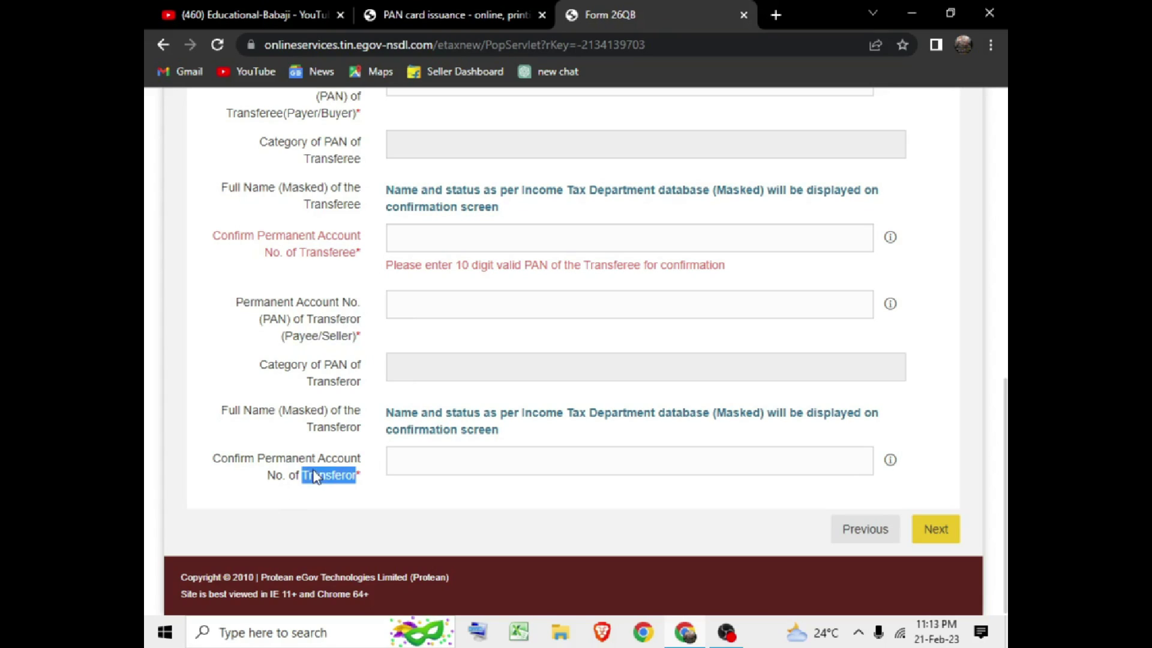
left_click(396, 459)
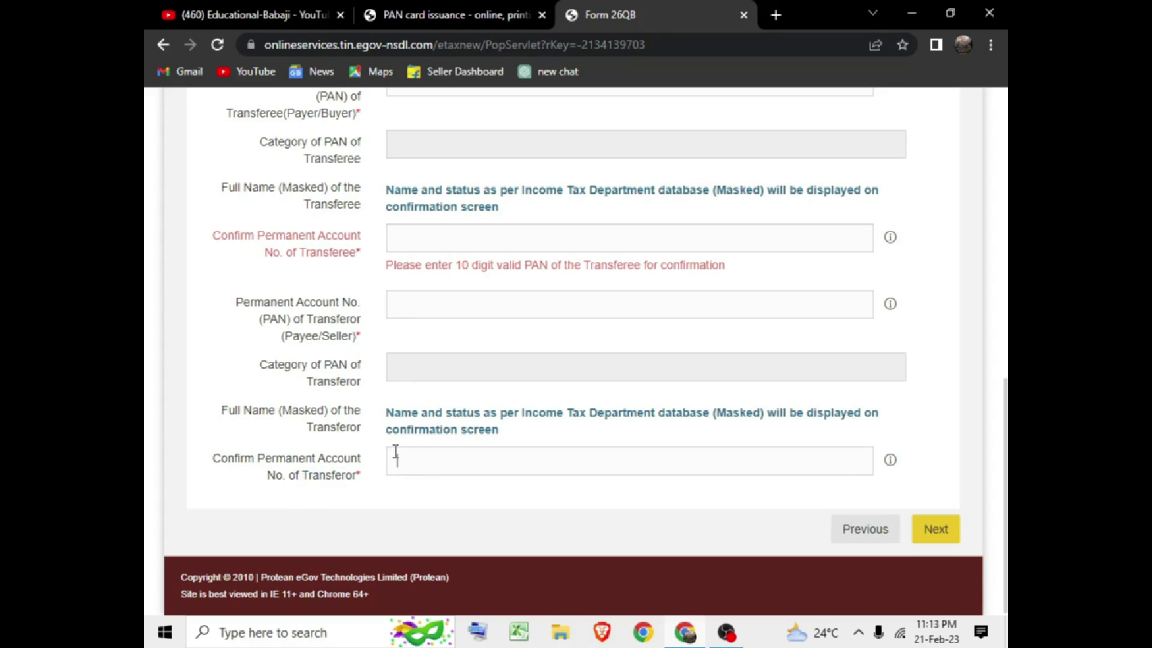
left_click(265, 471)
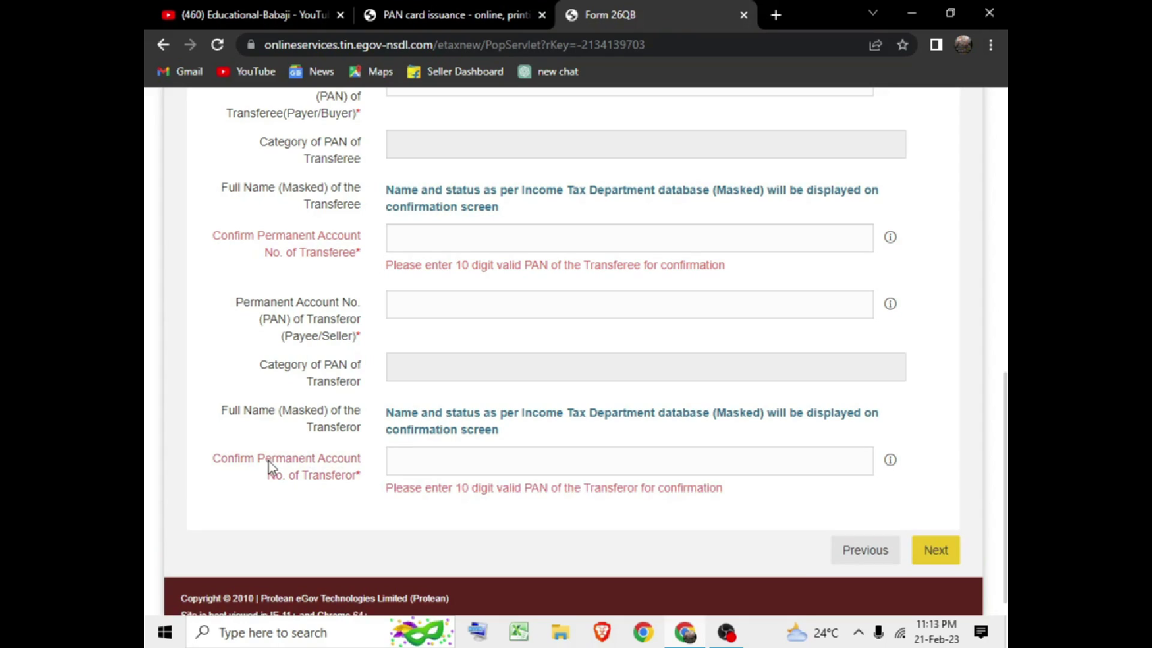
scroll(285, 413, "up", 1)
scroll(285, 413, "up", 1)
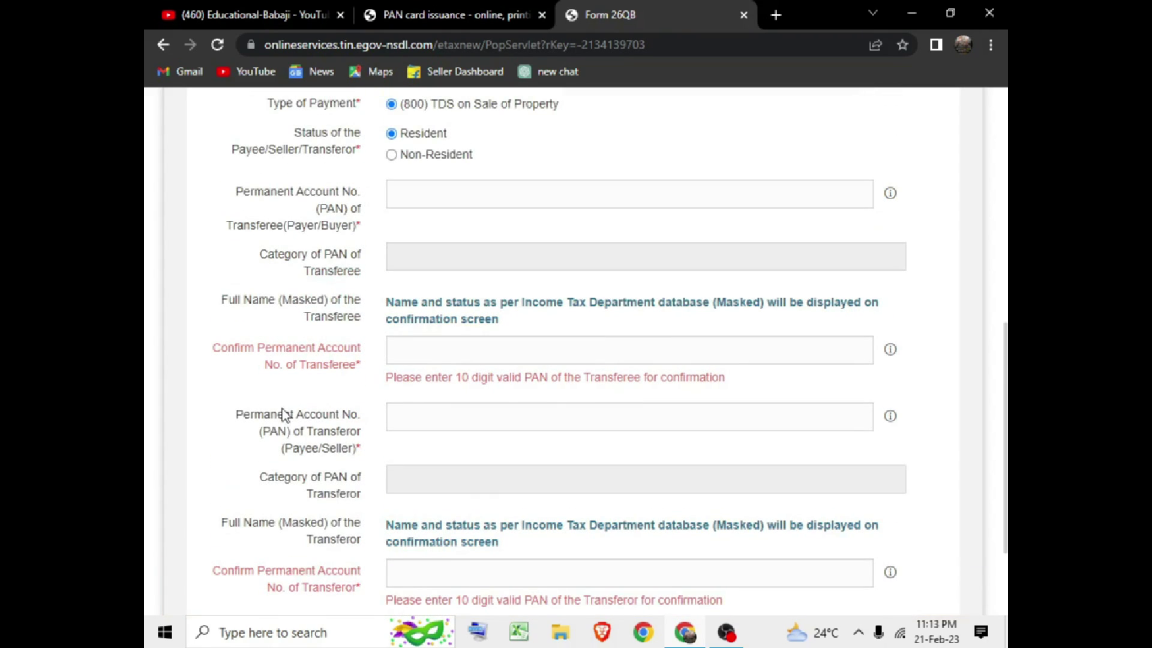
scroll(285, 414, "down", 3)
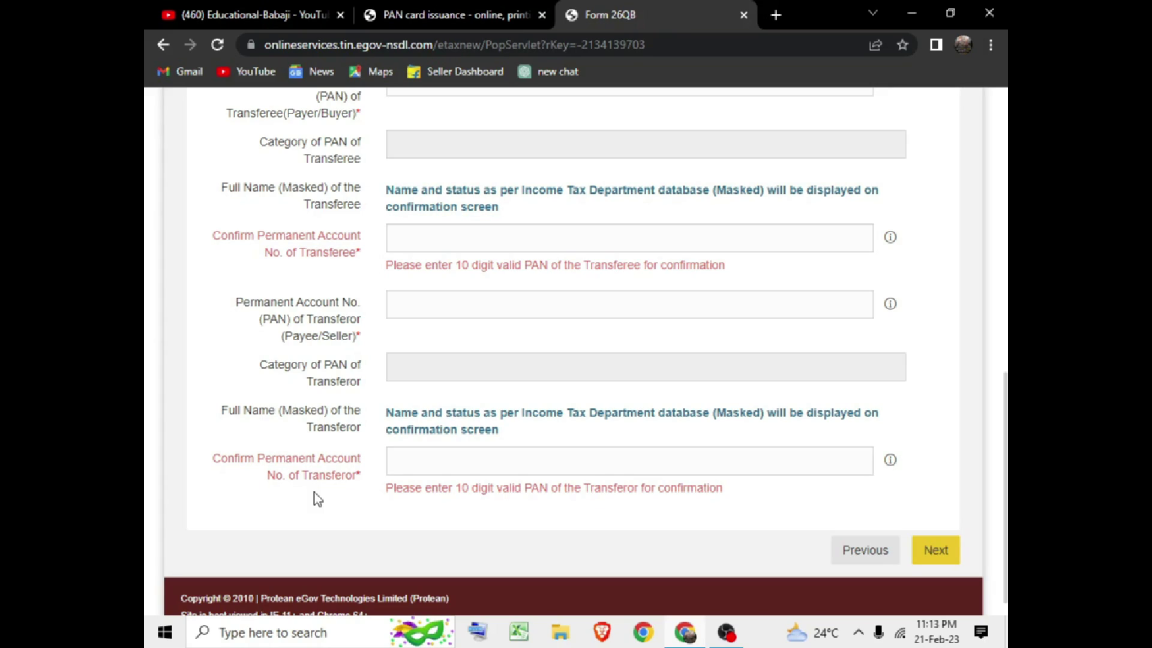
double_click(329, 335)
double_click(300, 336)
- Recheck the Taxpayer Info entries and try to continue to the Address section
scroll(379, 339, "up", 5)
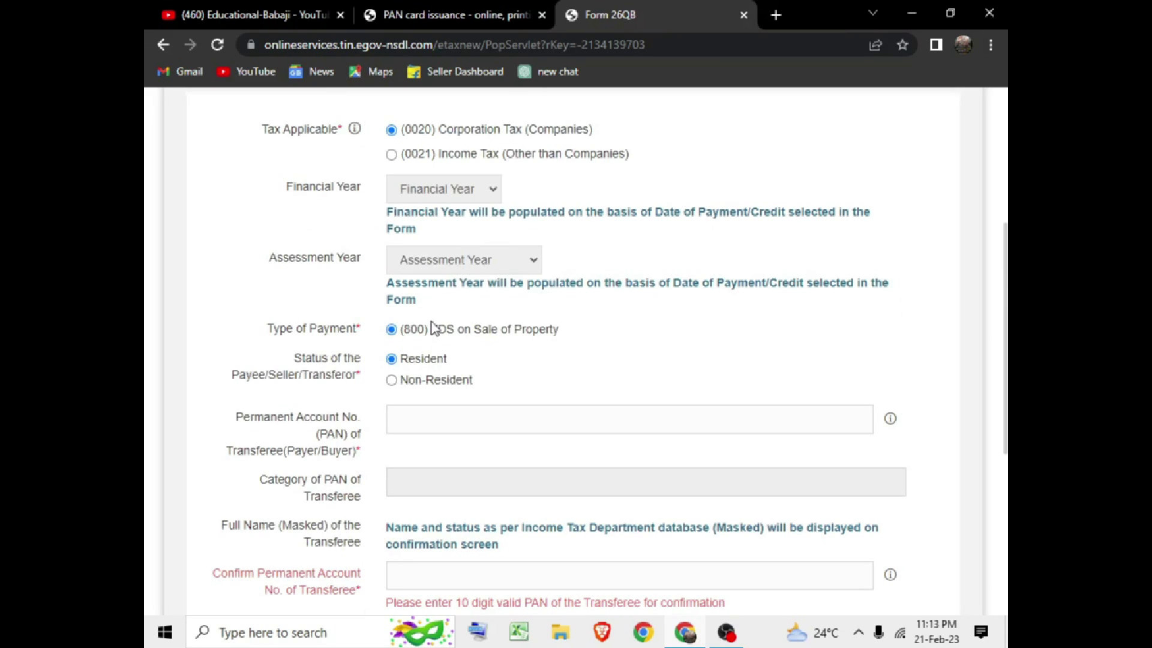
scroll(433, 327, "down", 2)
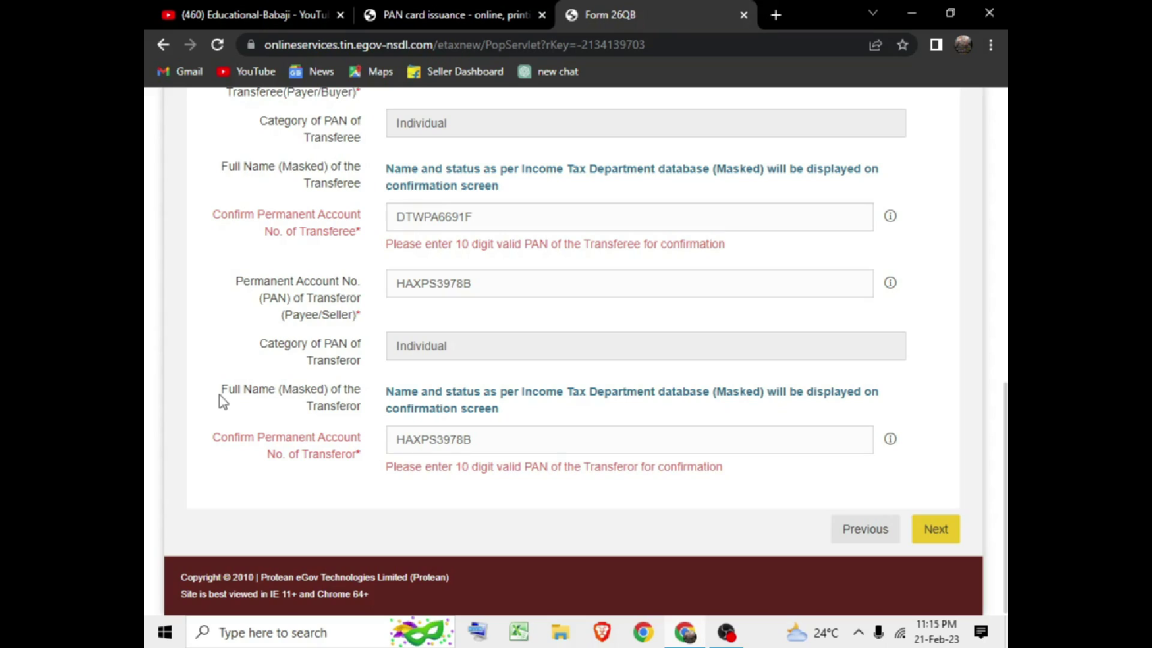
left_click(935, 531)
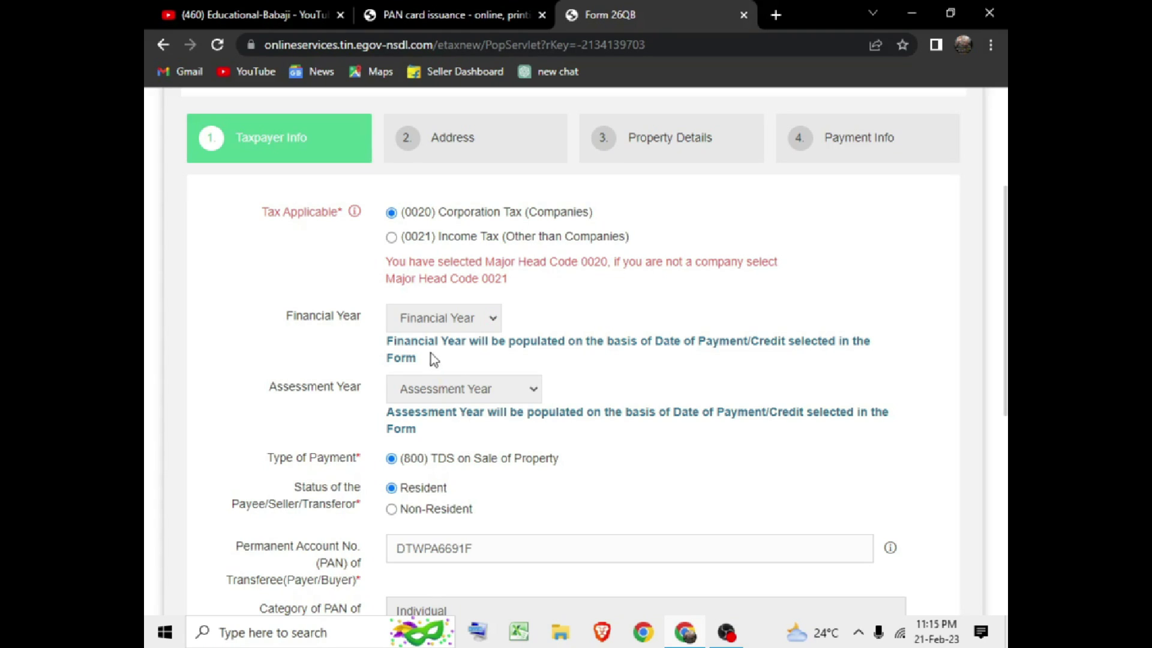
- Set the applicable tax to (0021) Income Tax (Other than Companies) and continue to the Address section
left_click(392, 237)
scroll(289, 335, "down", 7)
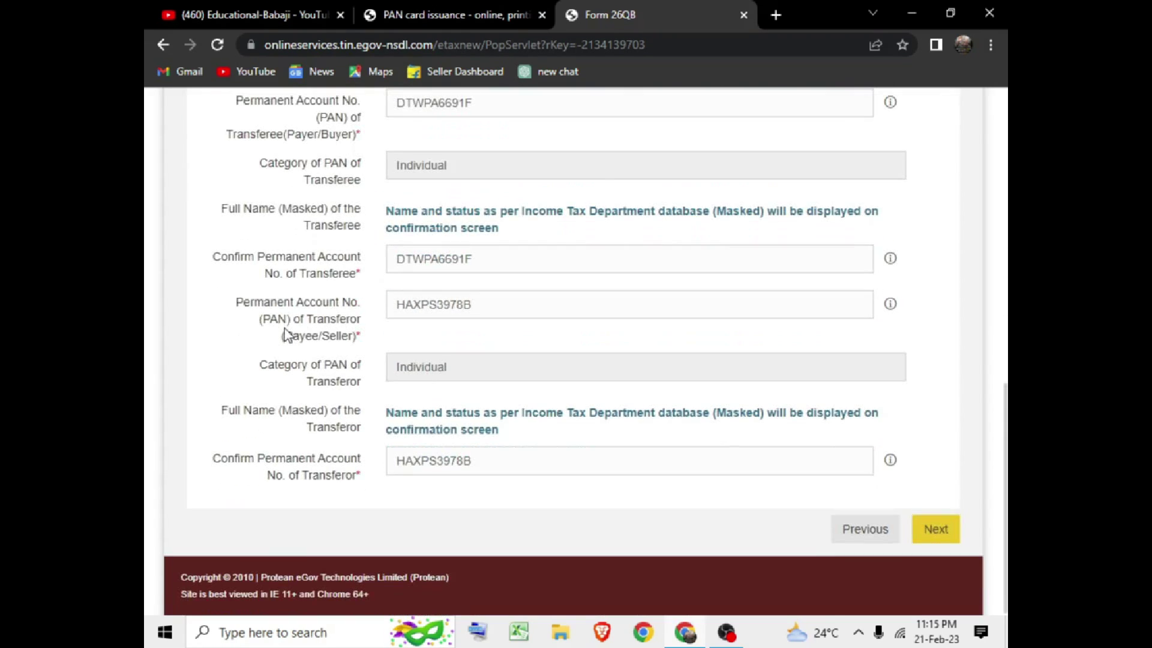
left_click(949, 533)
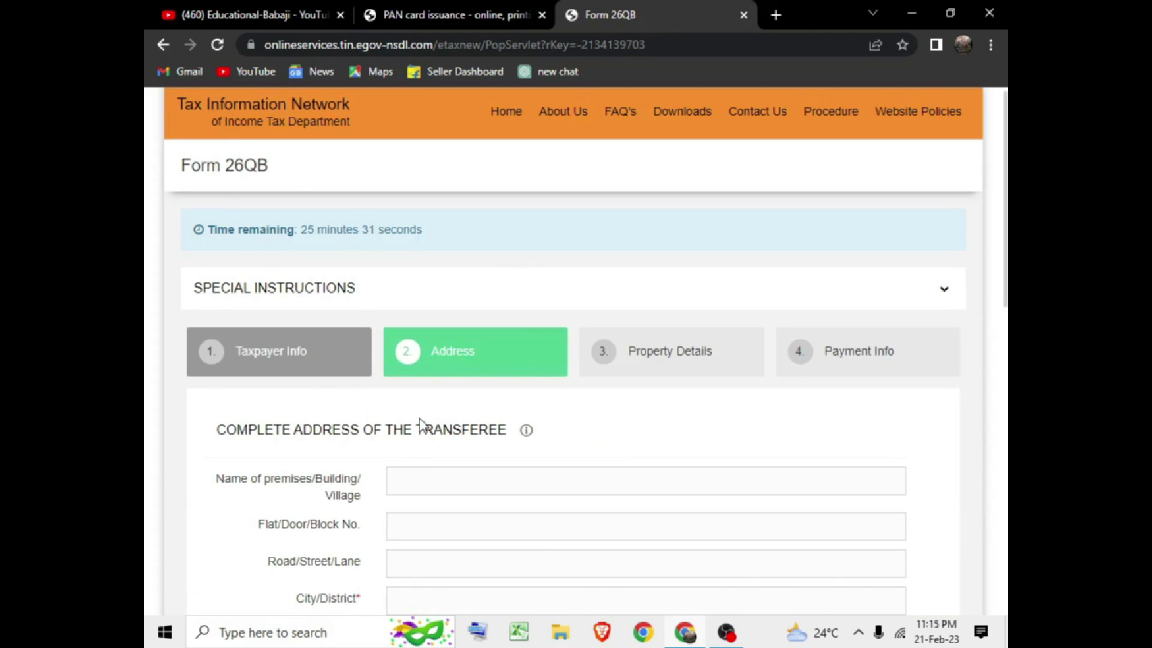
- Examine the transferee's and transferor's address sections and the fields each one asks for
scroll(441, 402, "down", 2)
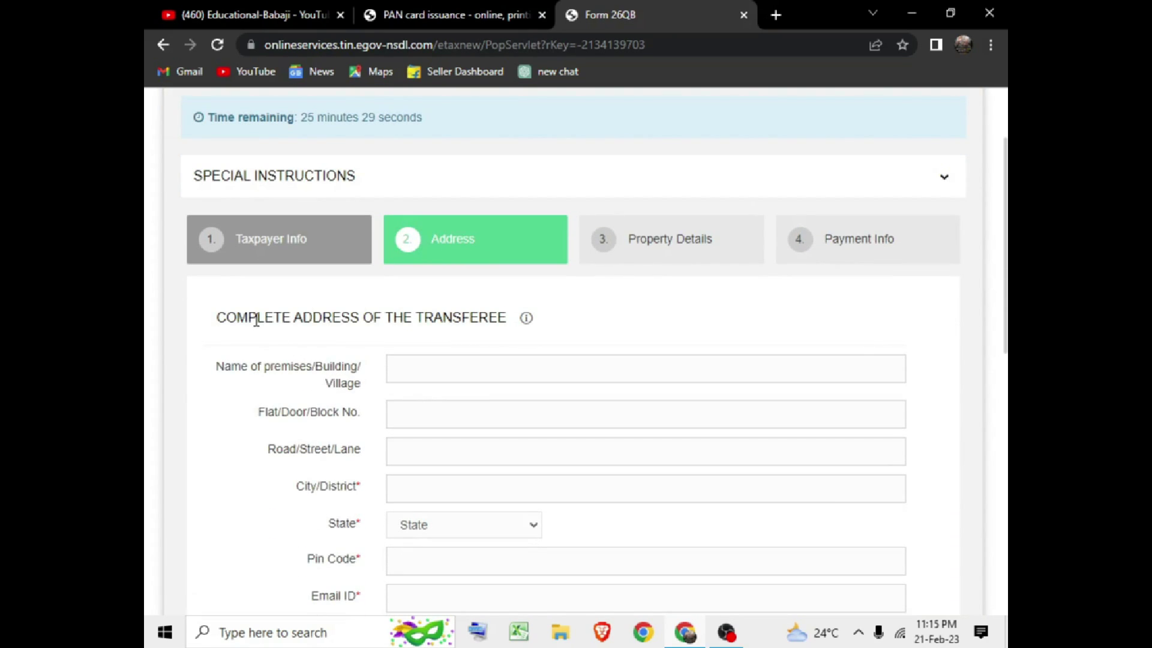
left_click_drag(248, 317, 513, 323)
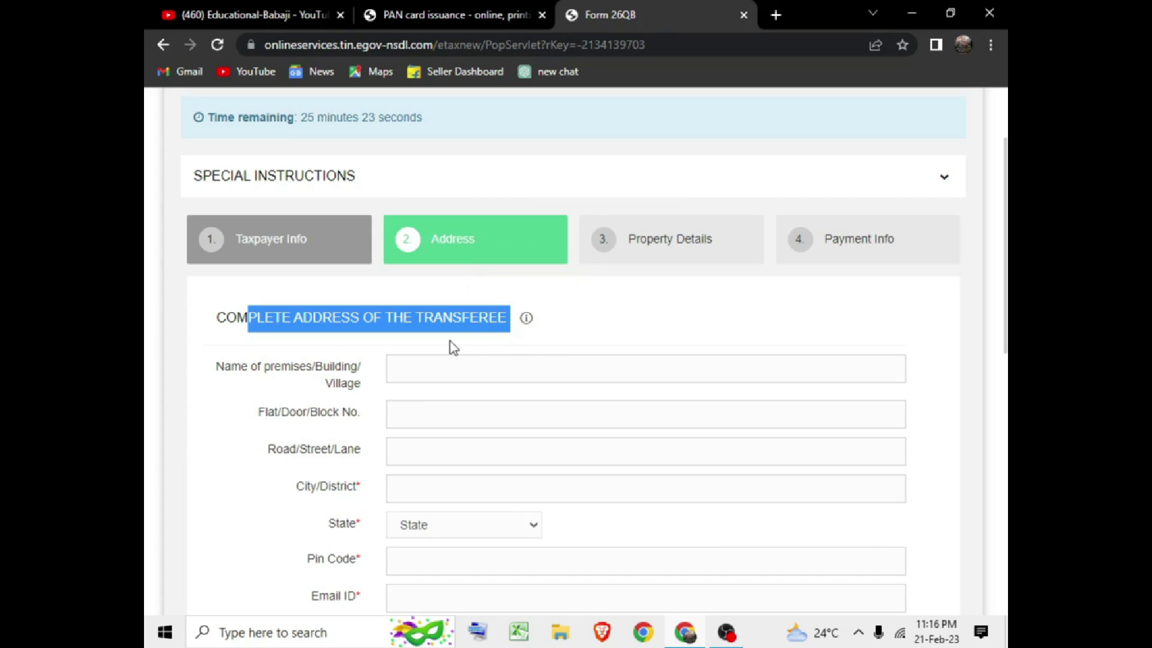
scroll(451, 340, "down", 5)
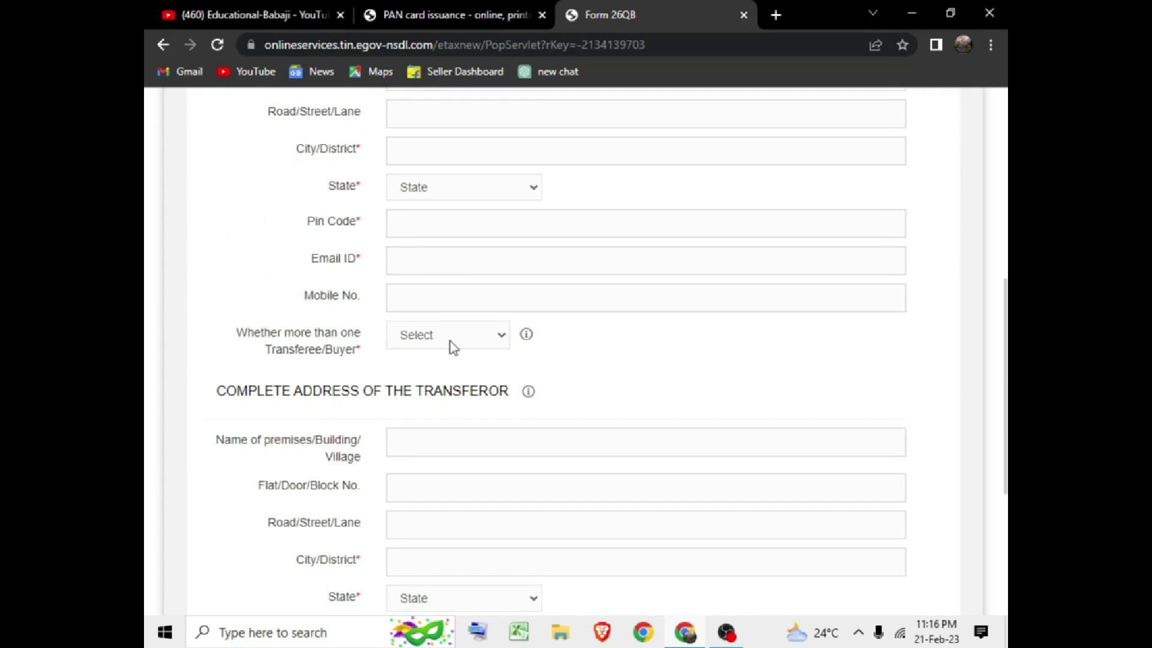
scroll(451, 336, "up", 2)
scroll(450, 336, "down", 2)
left_click_drag(235, 389, 490, 397)
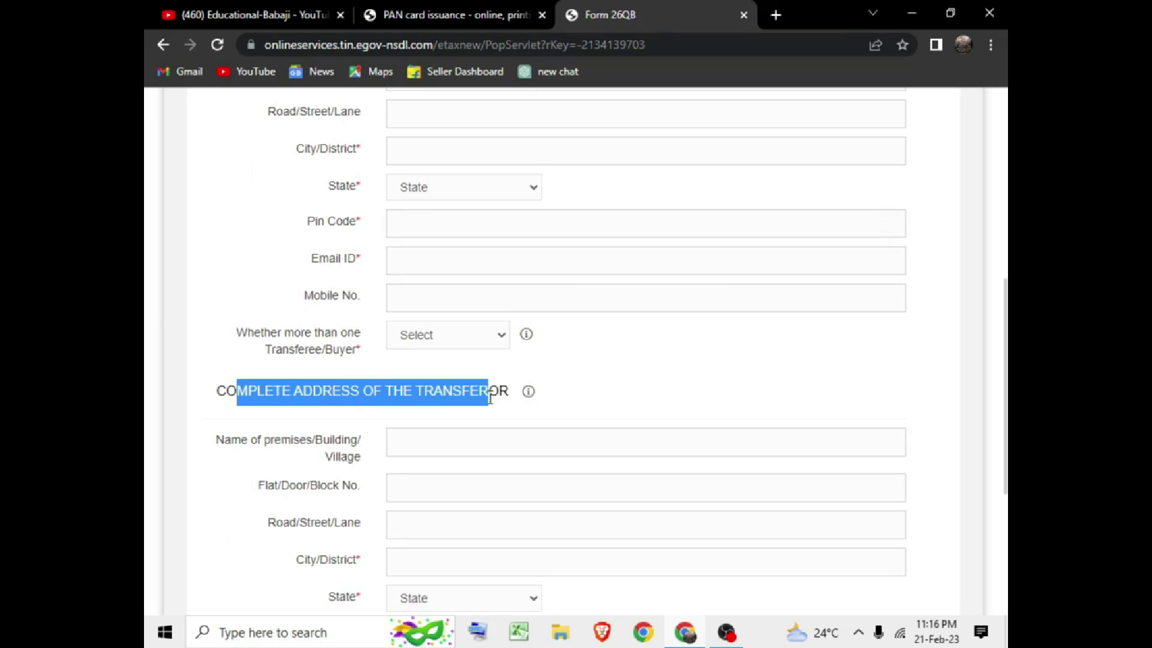
scroll(471, 448, "down", 4)
scroll(473, 448, "up", 7)
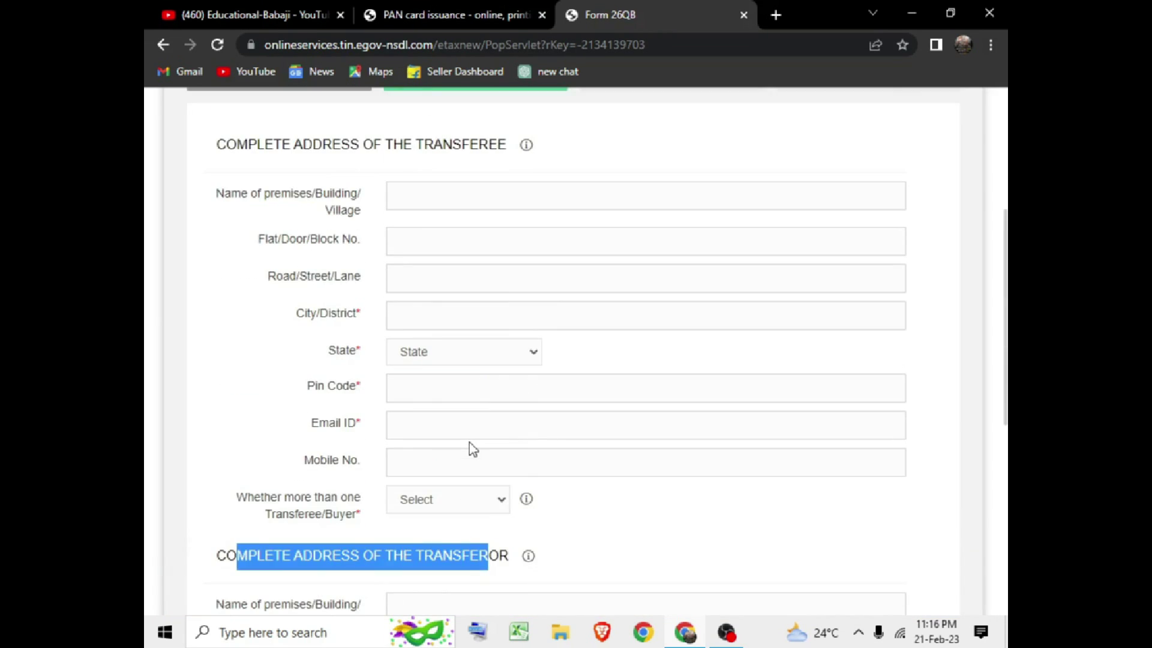
- Compare the transferee and transferor address headings to tell the buyer's section from the seller's
scroll(473, 448, "up", 5)
left_click_drag(425, 438, 498, 438)
scroll(496, 420, "down", 5)
double_click(420, 507)
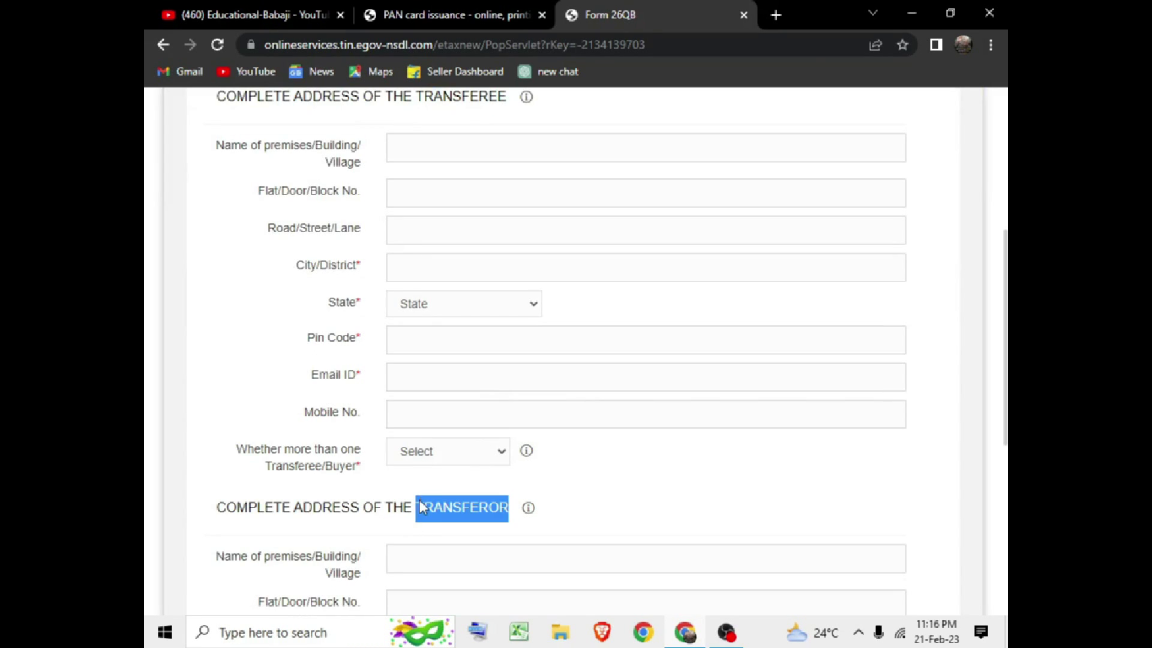
scroll(426, 492, "up", 2)
scroll(425, 492, "up", 2)
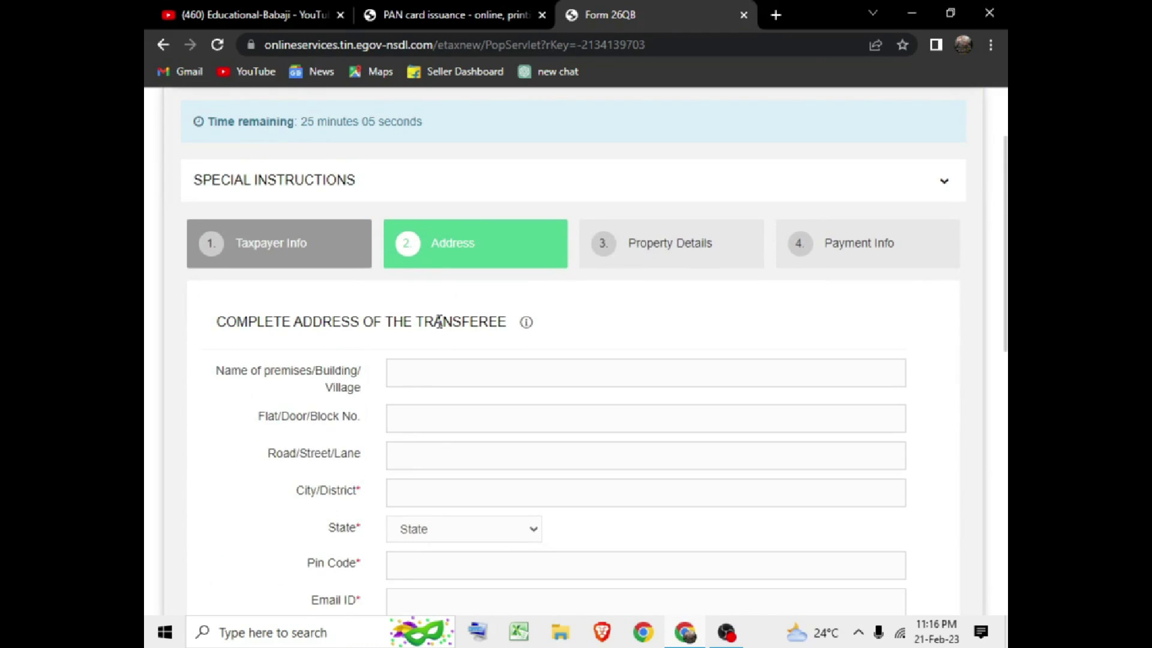
double_click(440, 322)
scroll(458, 515, "down", 4)
double_click(456, 507)
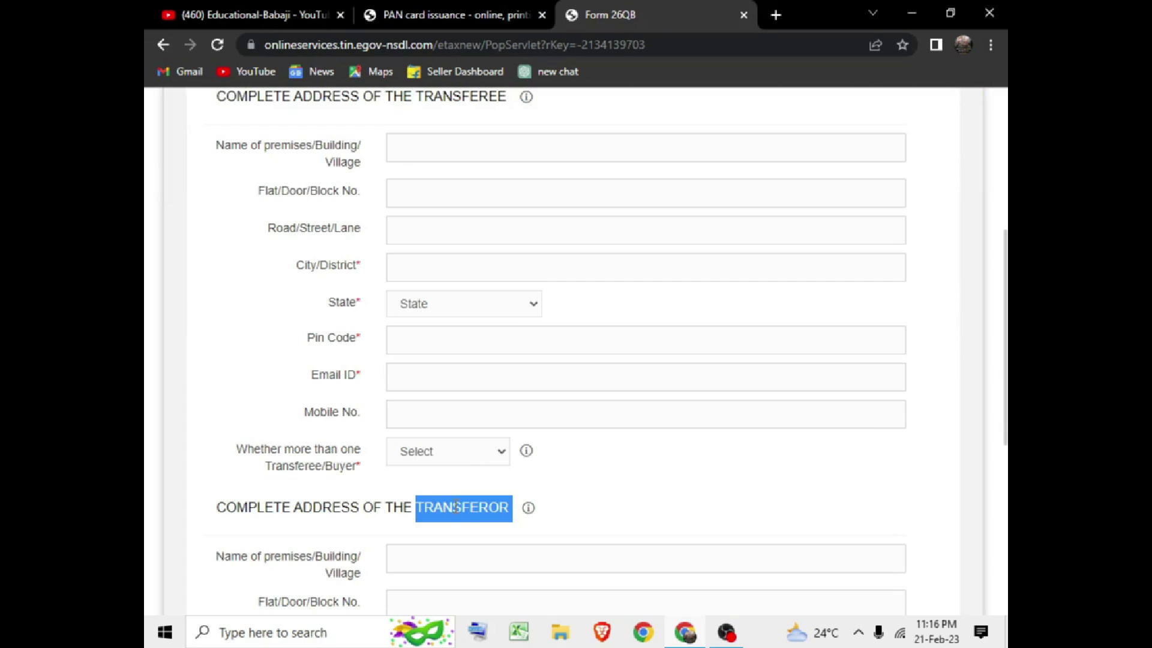
scroll(480, 406, "up", 4)
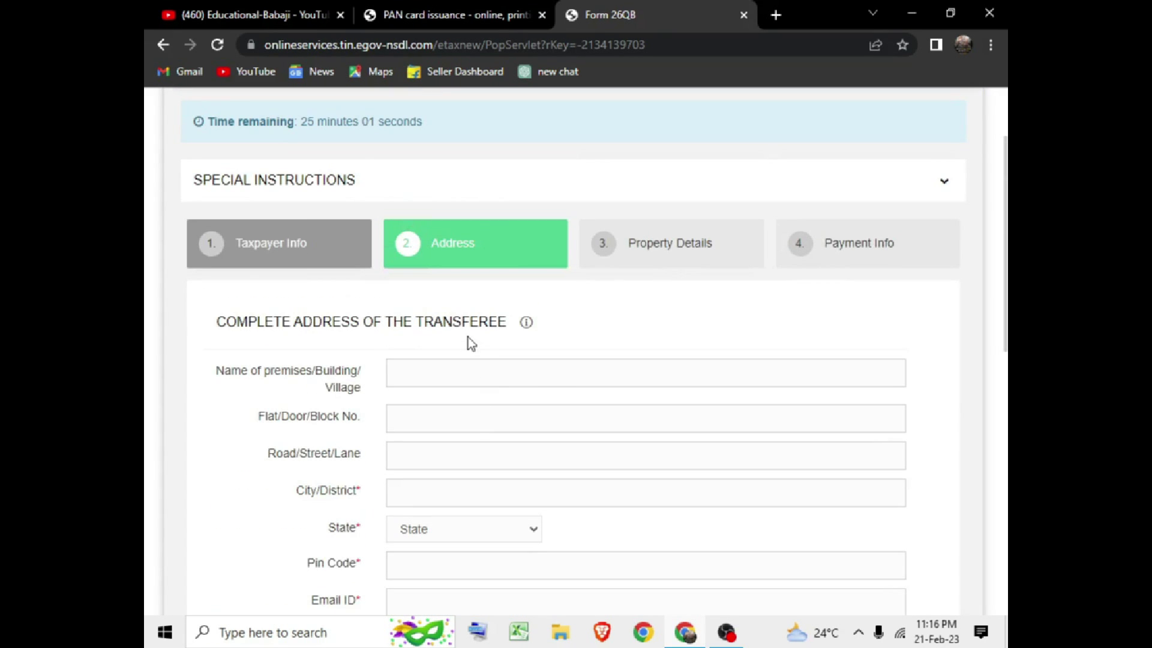
- Review the premises, city, state, pin code and contact fields required in the buyer's and seller's address sections
scroll(473, 478, "down", 6)
scroll(473, 443, "up", 6)
scroll(470, 368, "down", 4)
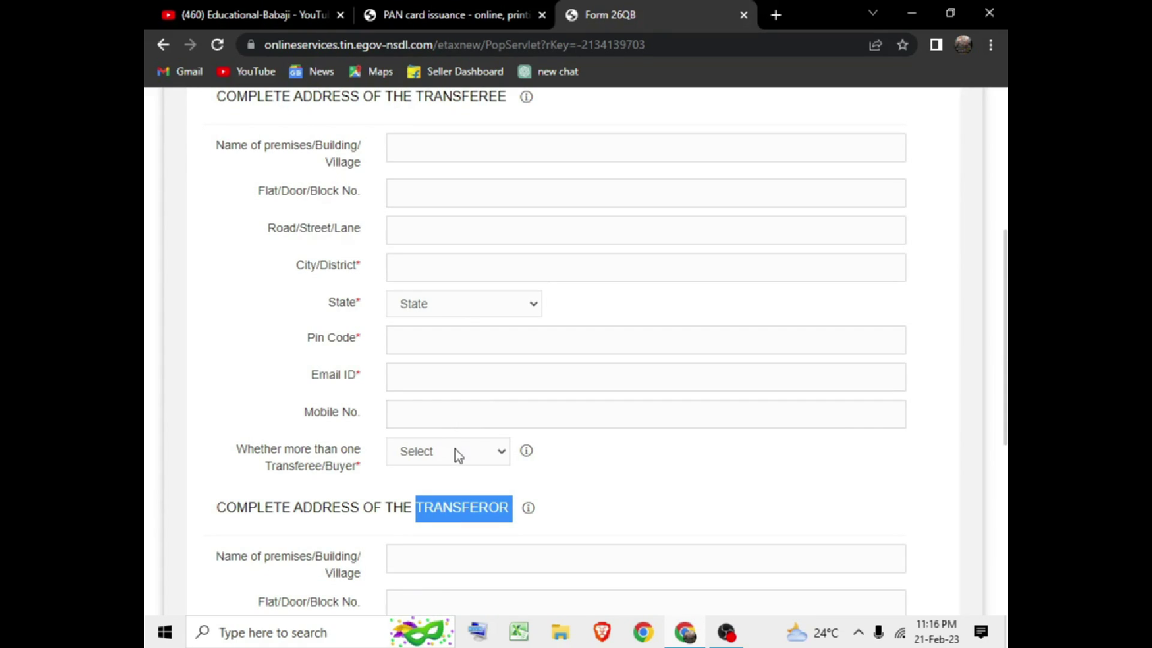
scroll(454, 449, "up", 2)
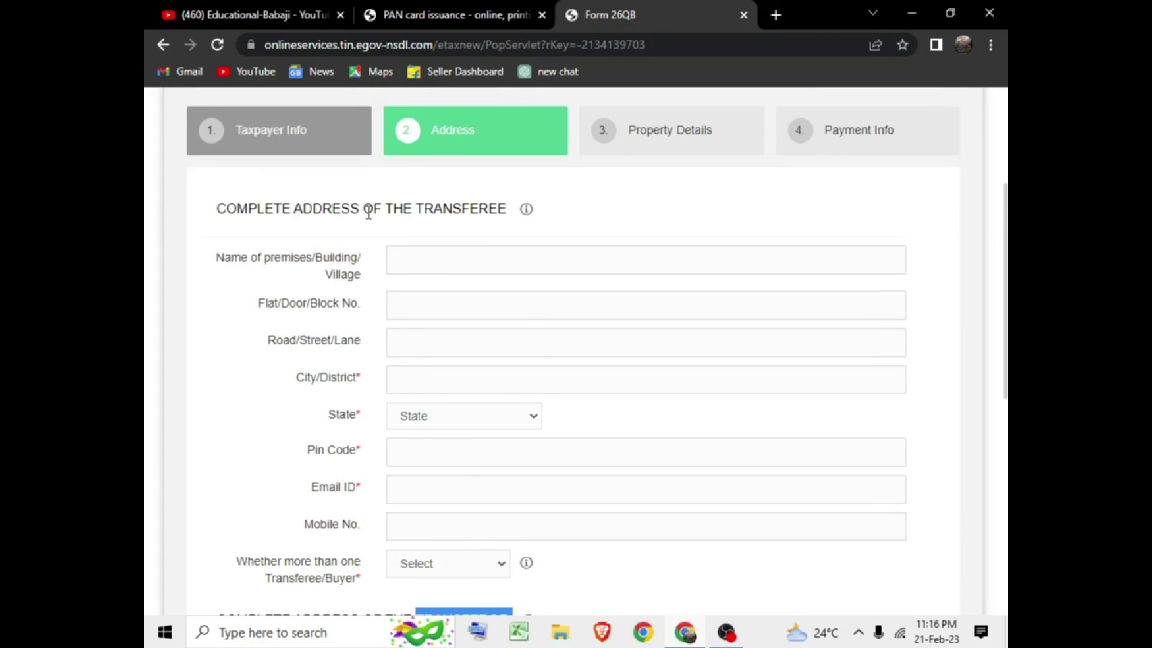
scroll(417, 371, "down", 2)
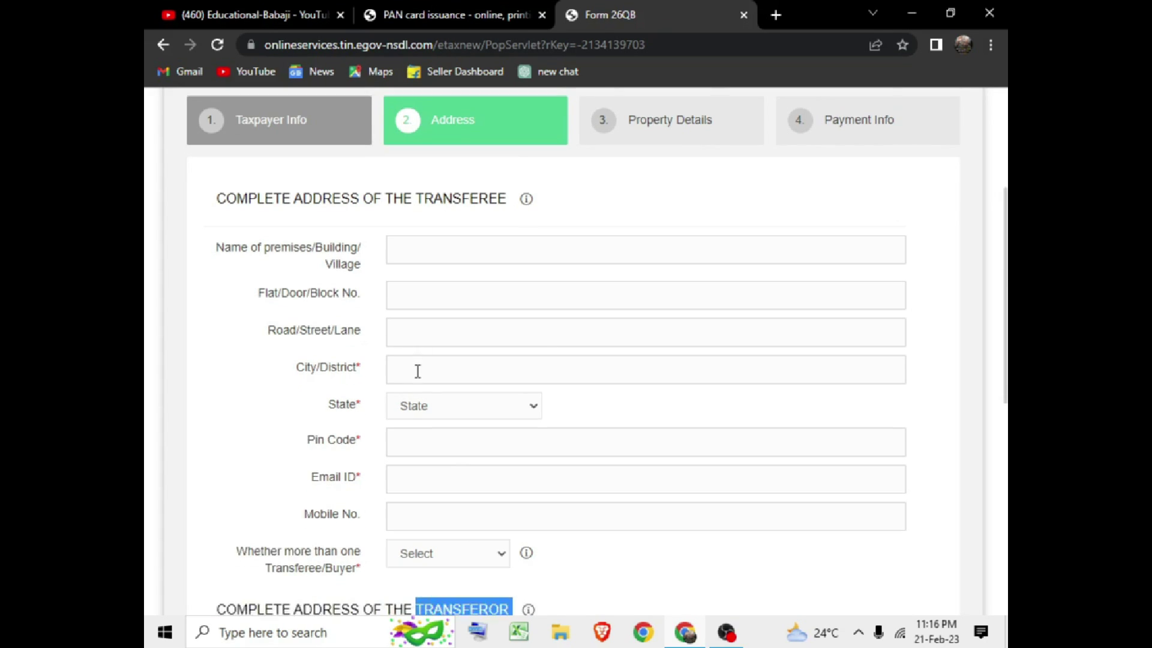
scroll(451, 436, "down", 2)
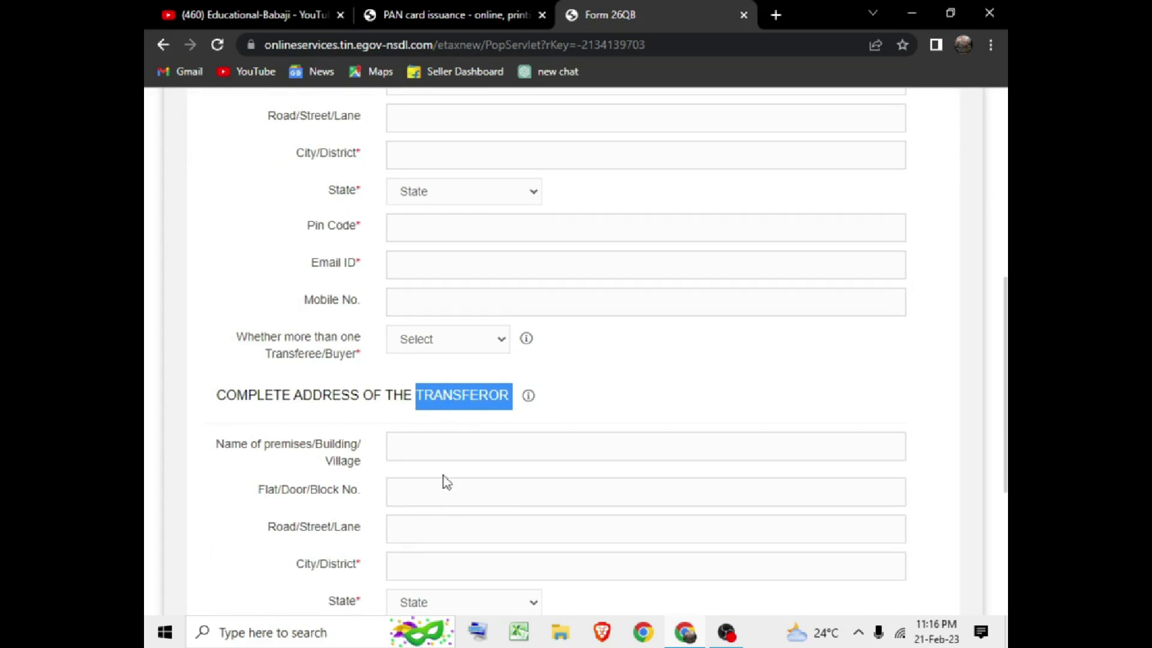
scroll(443, 480, "down", 2)
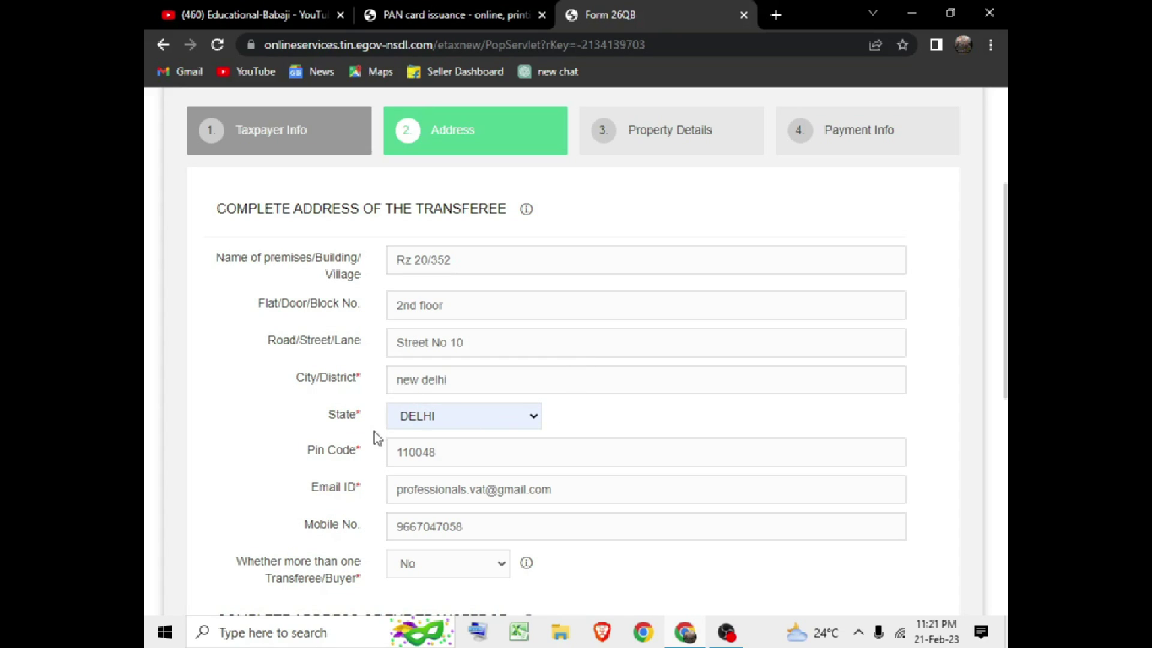
- Check the completed address and contact entries for the buyer and the seller
scroll(443, 420, "down", 2)
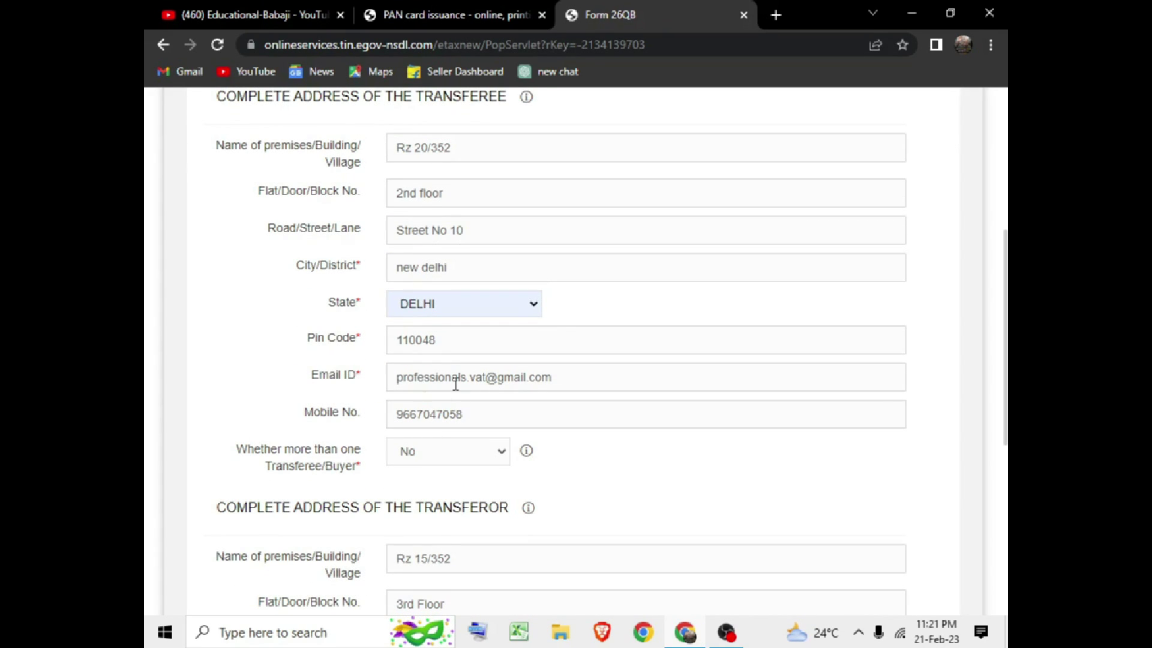
scroll(432, 360, "down", 2)
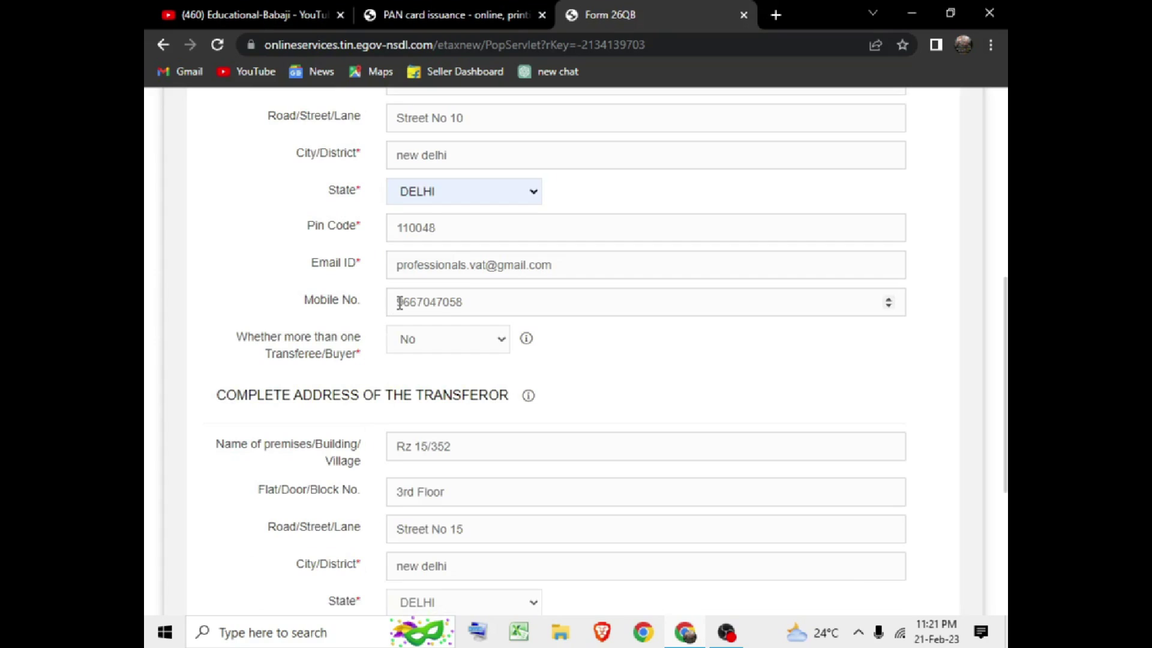
scroll(399, 303, "down", 4)
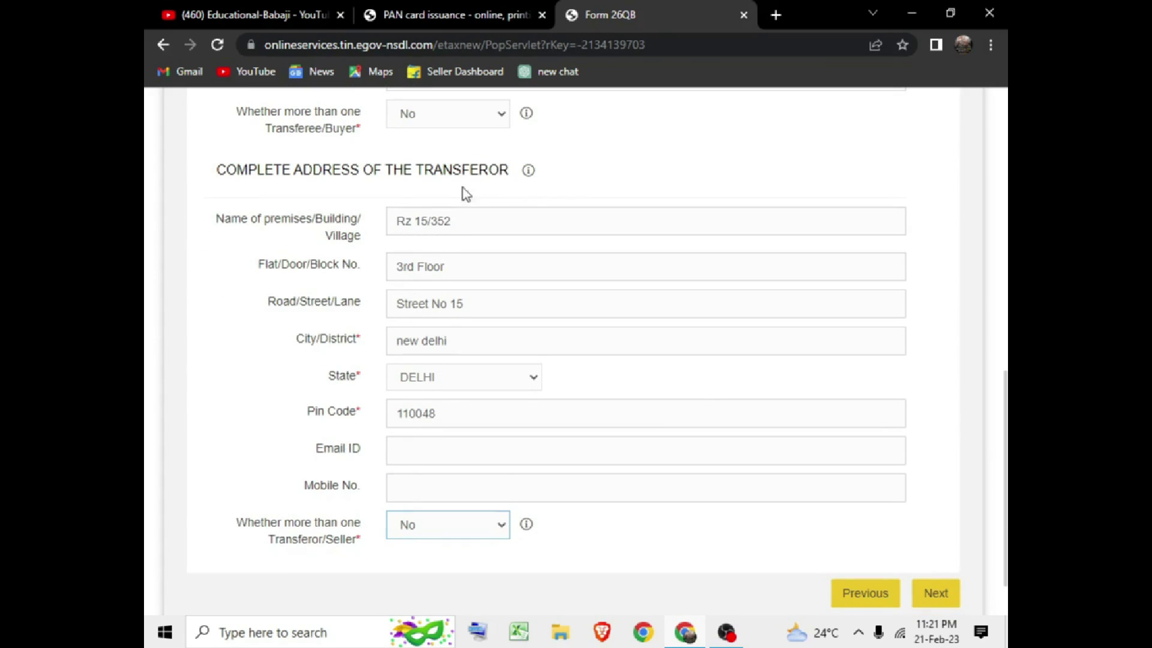
left_click(463, 169)
double_click(463, 169)
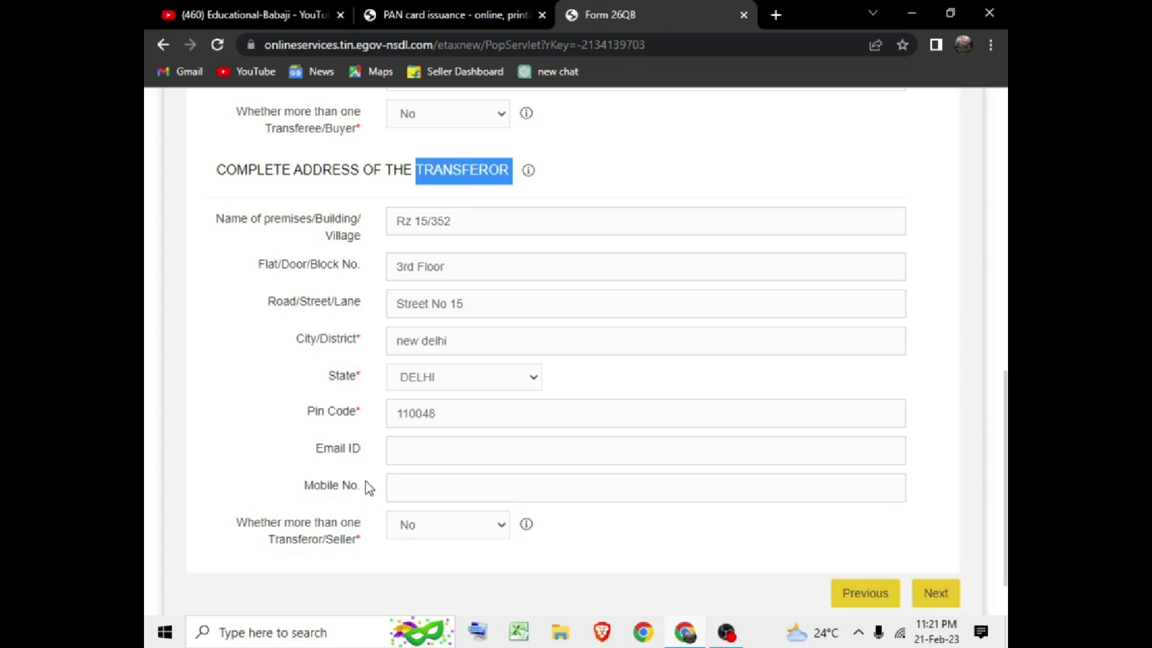
scroll(365, 481, "up", 5)
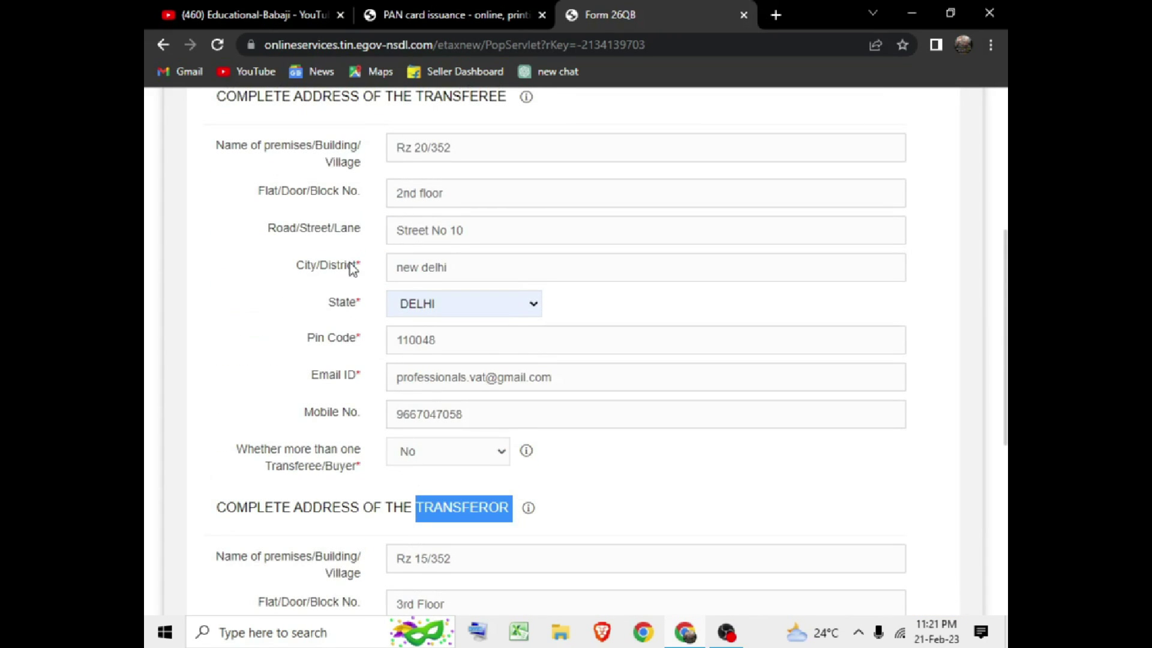
- Set the option for more than one transferee/buyer to No
scroll(362, 345, "down", 2)
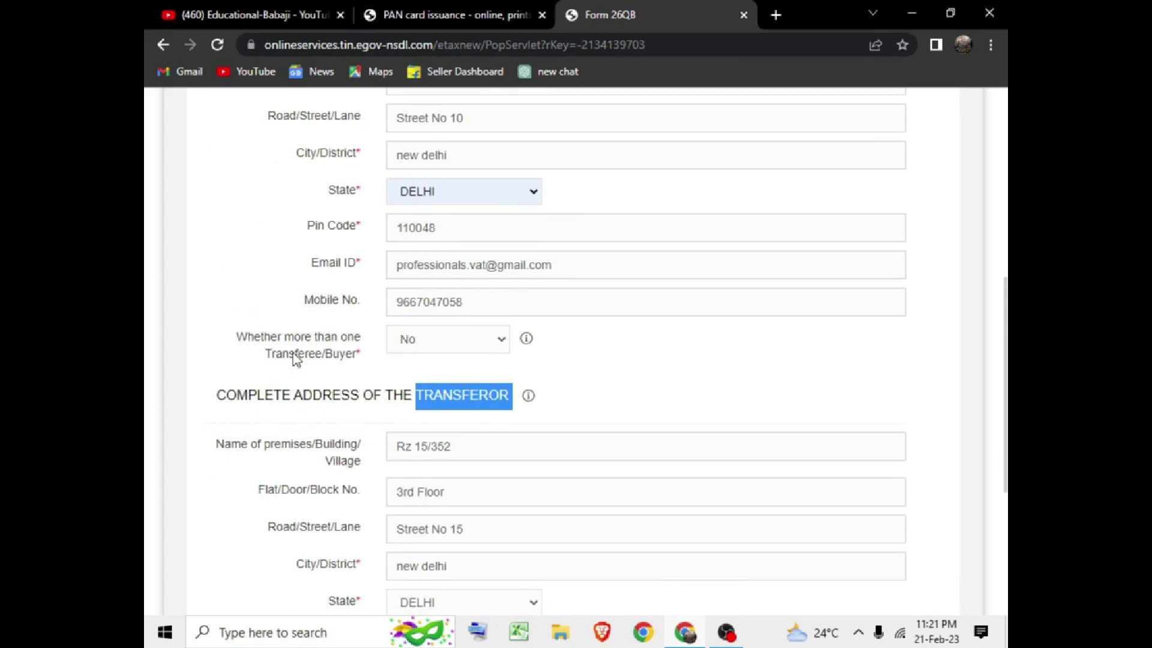
left_click_drag(237, 337, 326, 358)
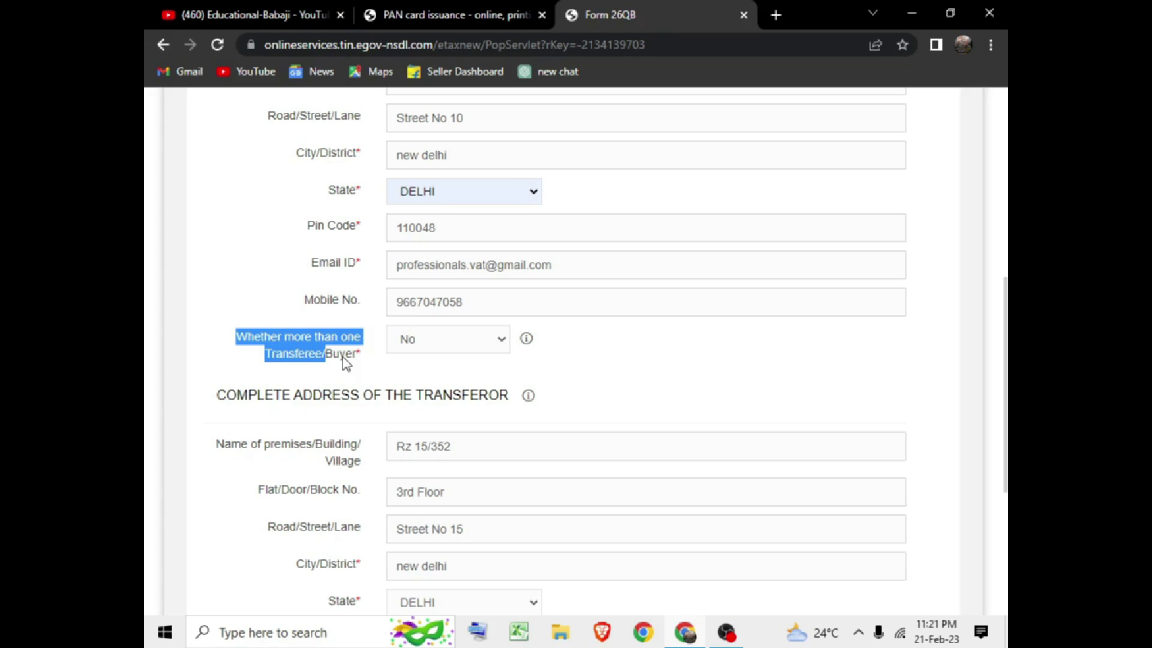
left_click(482, 351)
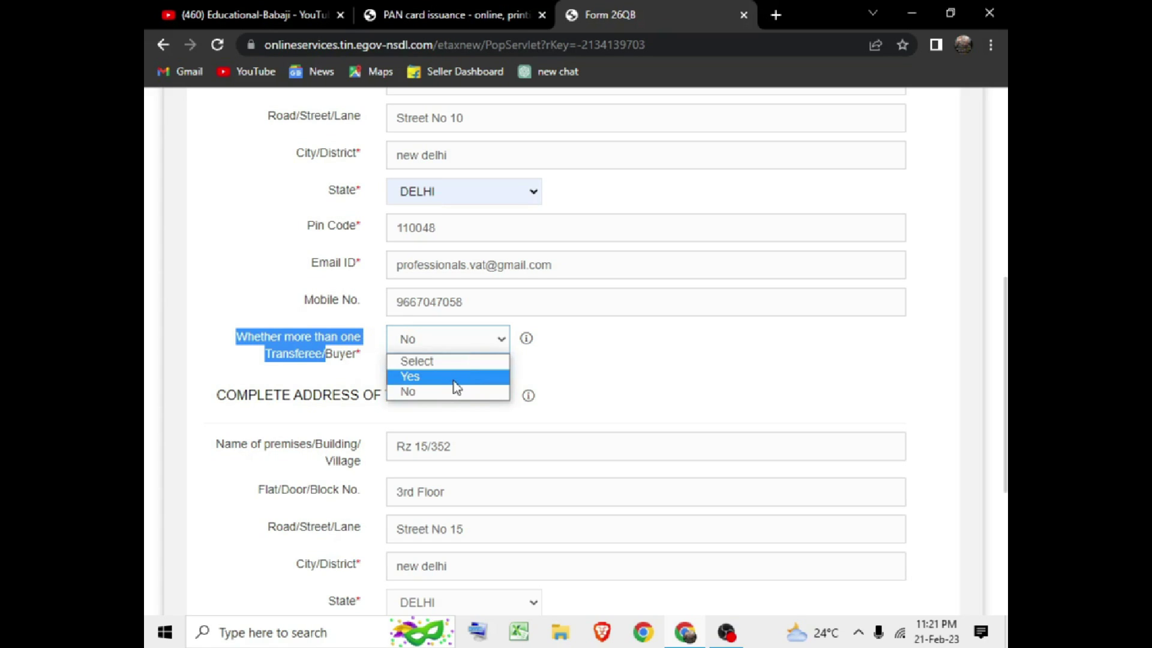
left_click(451, 392)
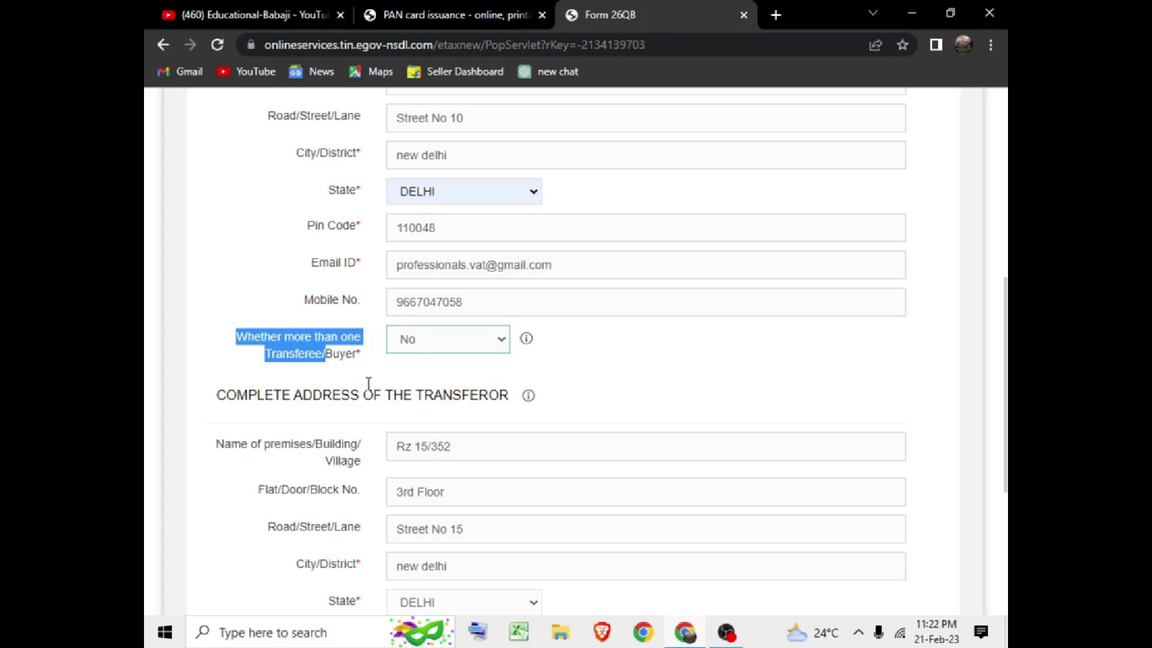
- Try setting the option for more than one transferor/seller to Yes and dismiss the overlay that opens
scroll(342, 360, "down", 3)
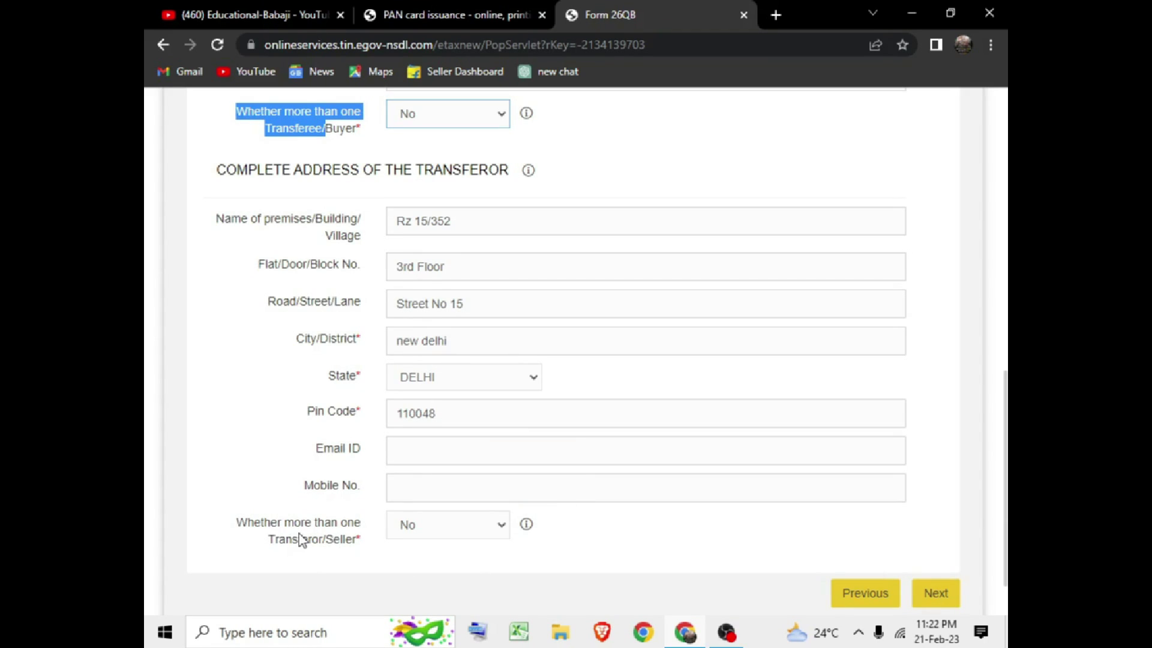
left_click(470, 535)
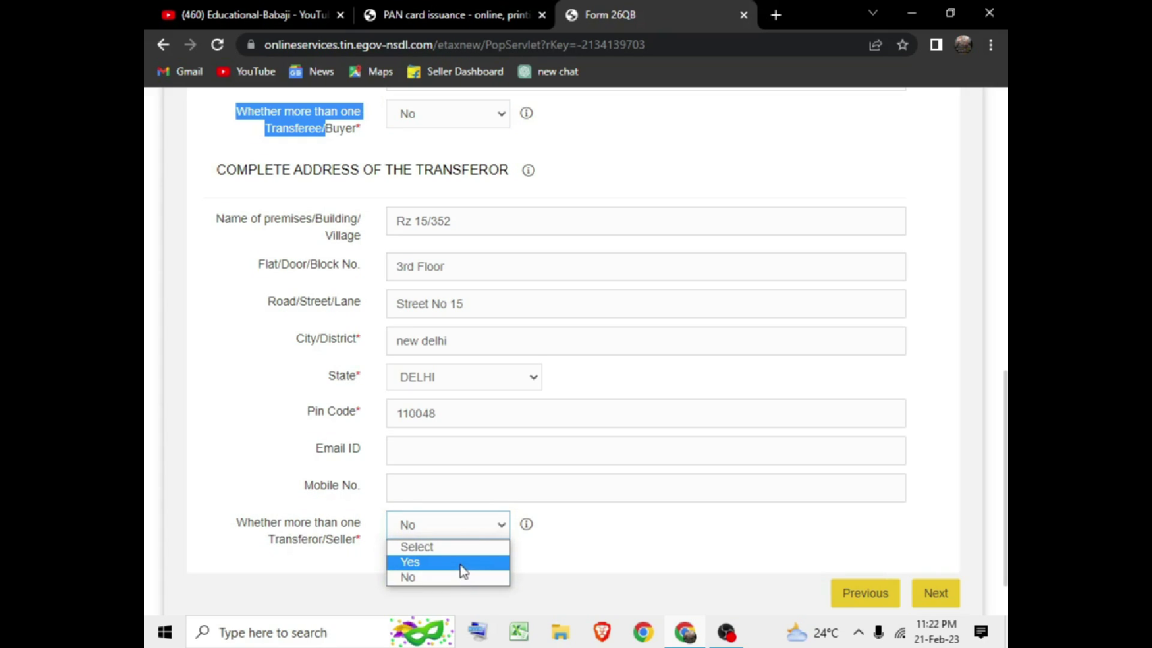
left_click(460, 564)
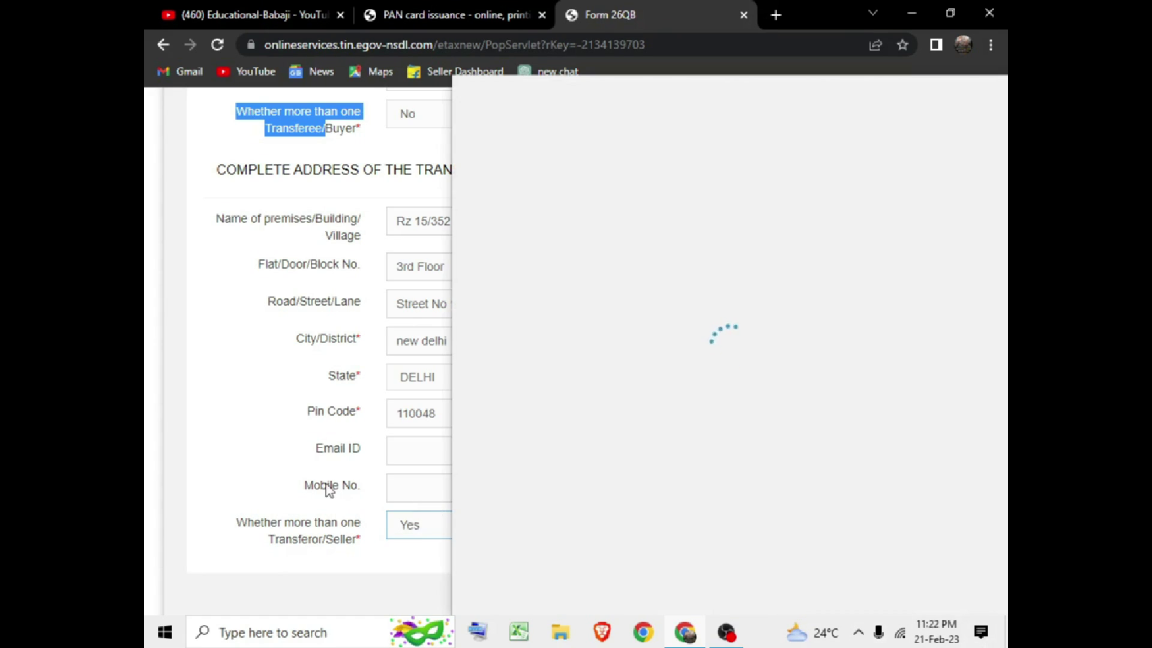
left_click(240, 450)
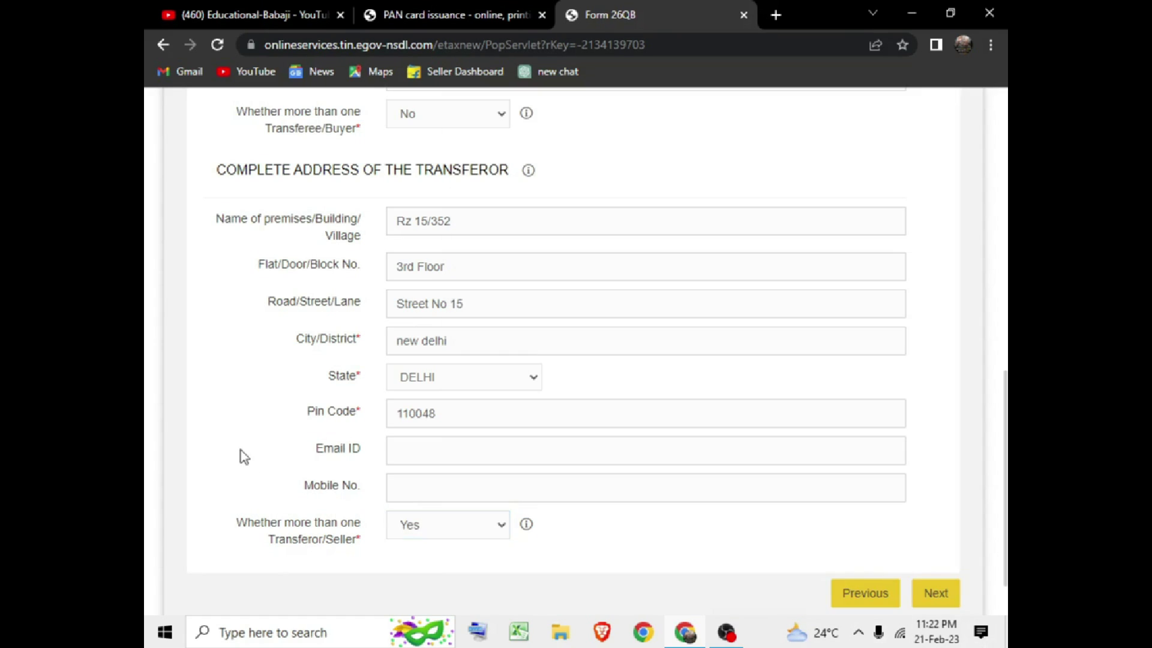
- Recheck the buyer and seller count options and set more than one transferor/seller to No
scroll(265, 444, "up", 3)
scroll(265, 444, "down", 3)
scroll(347, 474, "up", 3)
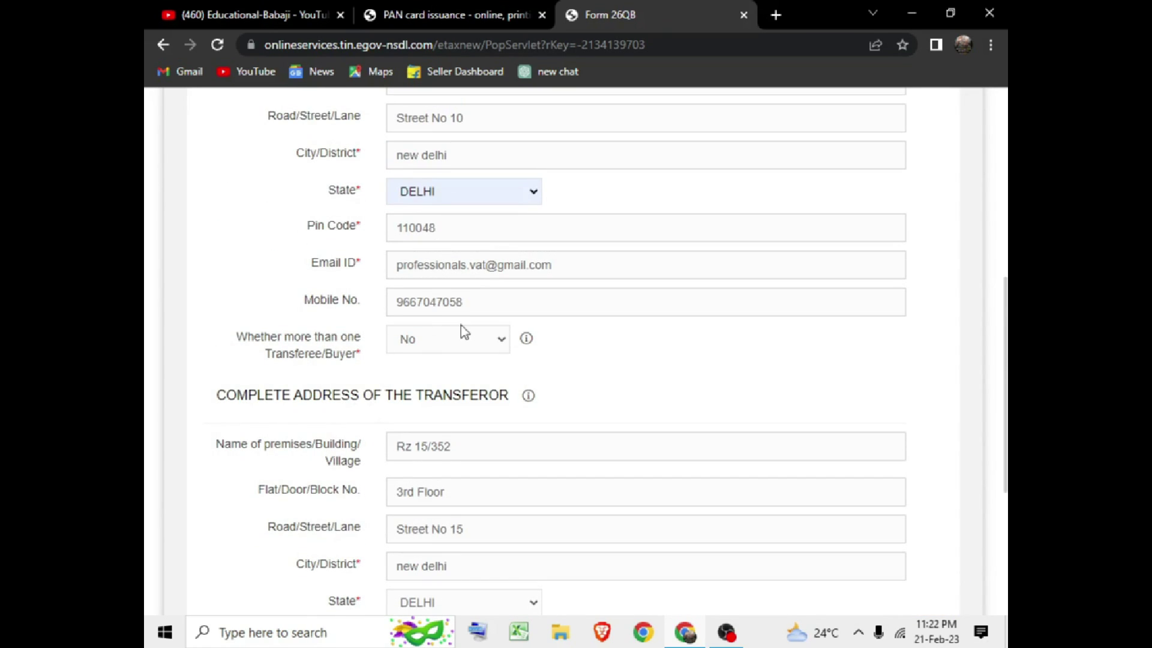
scroll(392, 339, "down", 5)
left_click(480, 465)
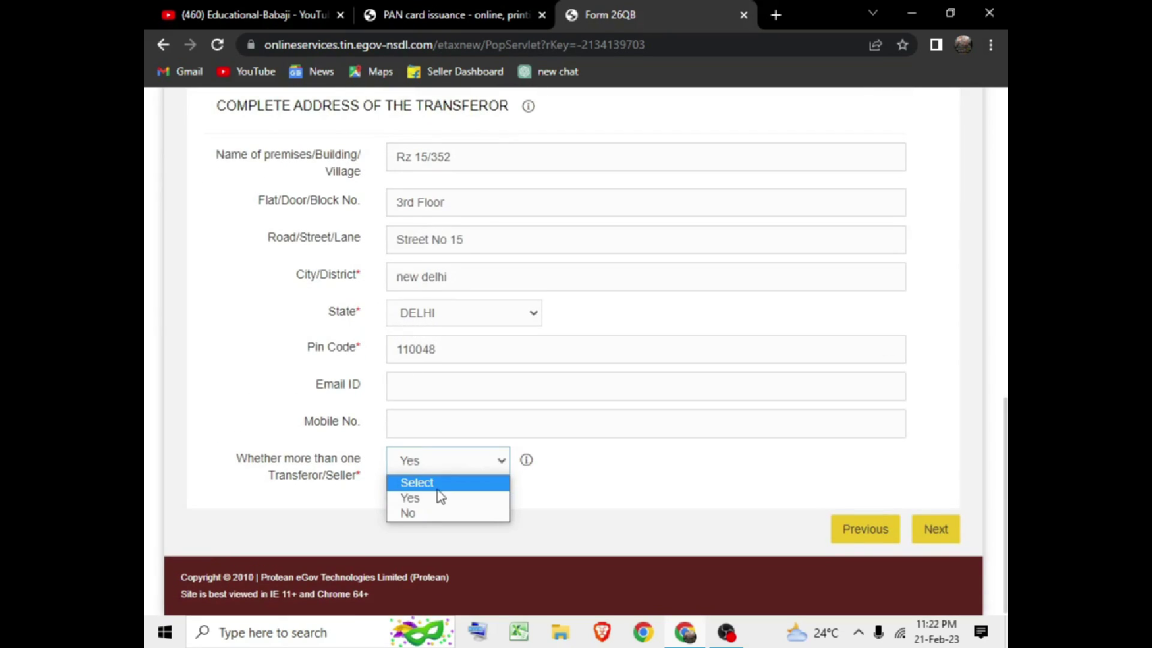
left_click(433, 511)
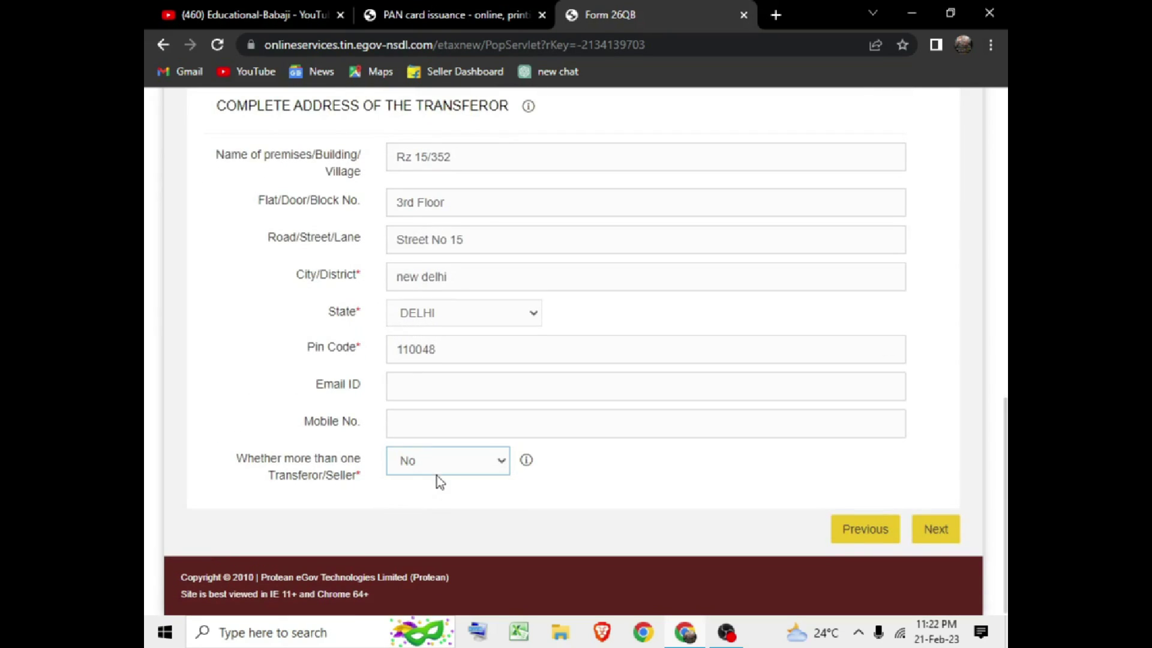
- Continue to the Property Details section and look over the transferred property's address fields
left_click(932, 542)
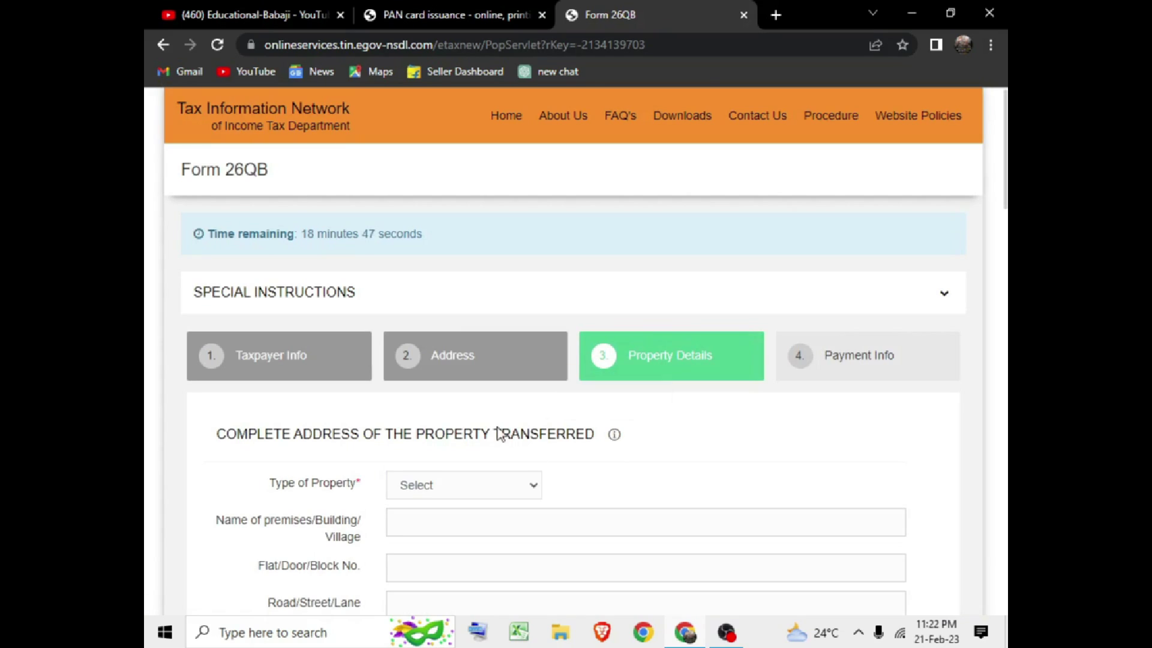
scroll(498, 432, "down", 2)
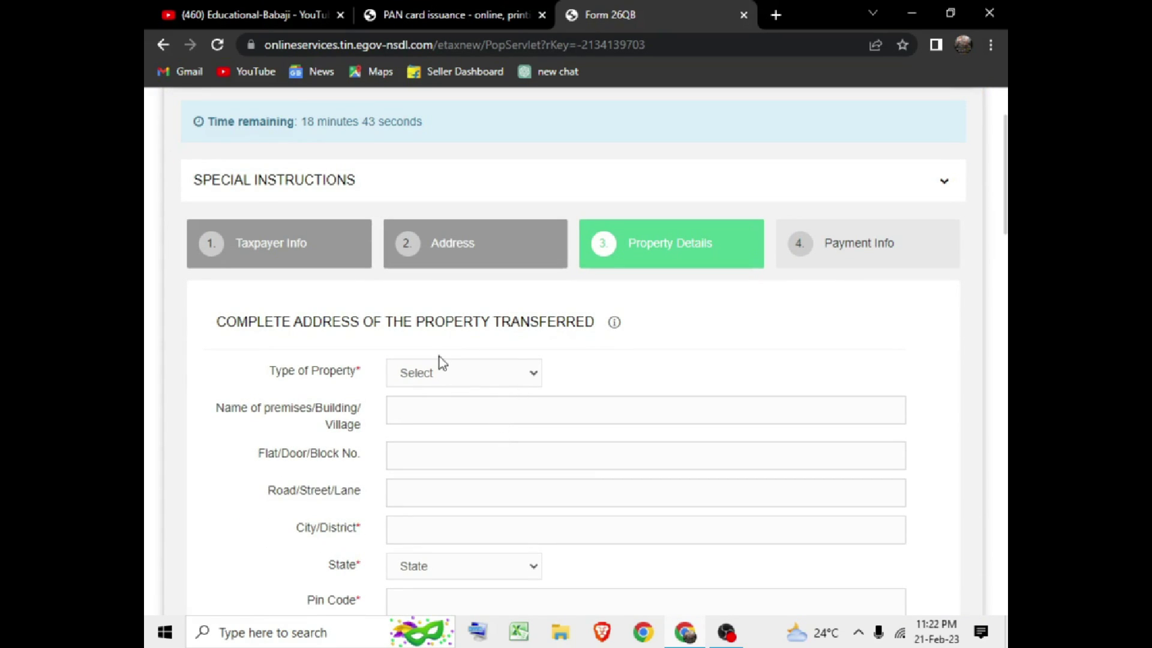
scroll(440, 378, "down", 2)
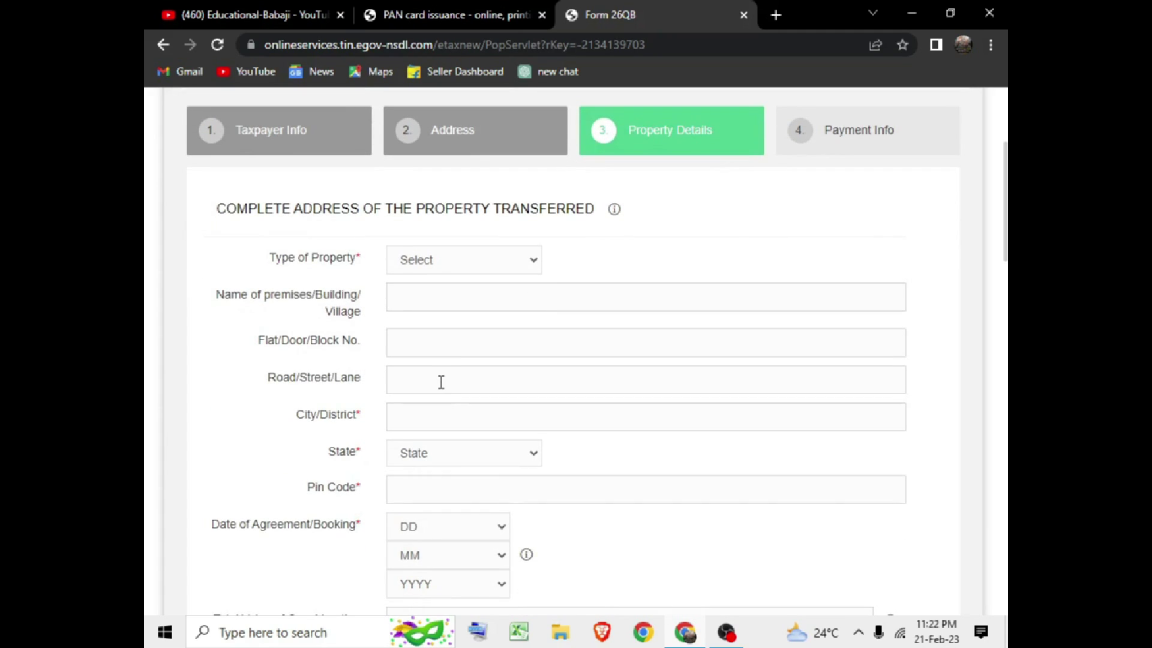
- Set the type of property to Building (Shops, Apartments, Flats, Bungalows etc)
left_click(446, 258)
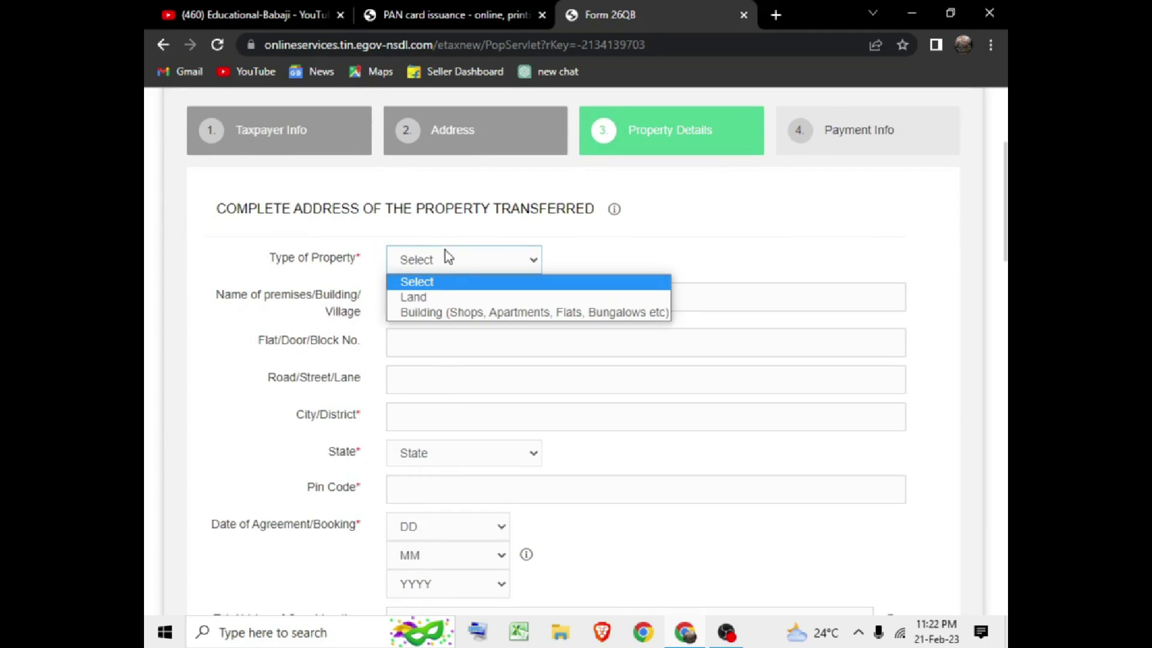
left_click(444, 312)
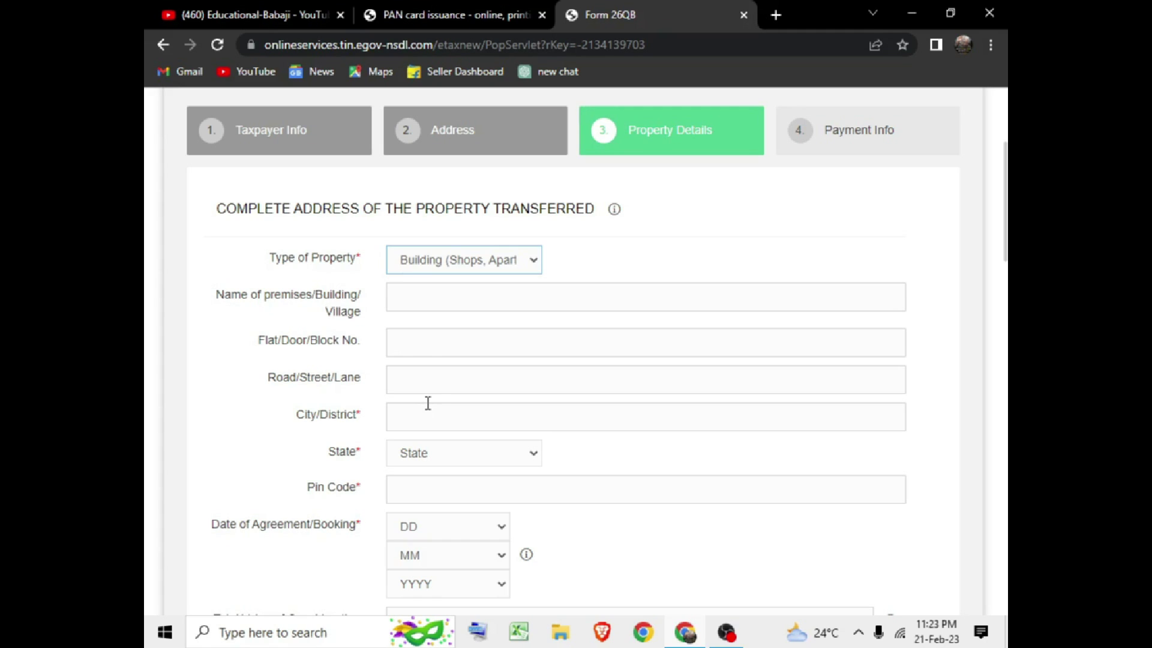
- Look over the property's address fields and the Date of Agreement/Booking field
scroll(433, 399, "down", 2)
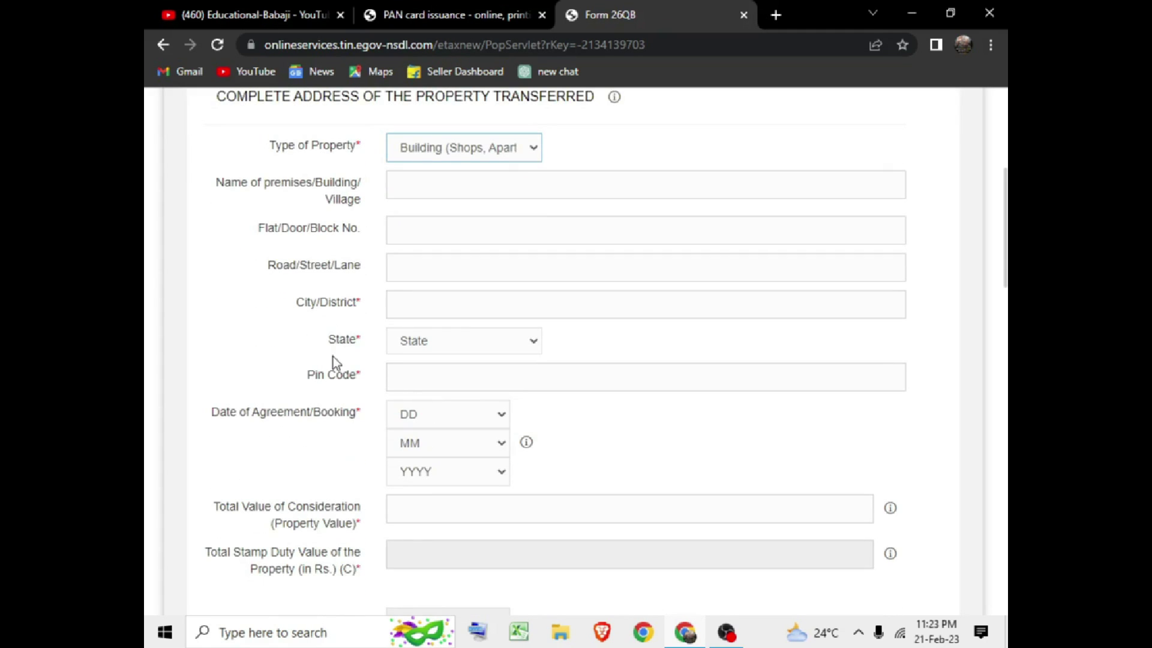
scroll(334, 354, "down", 2)
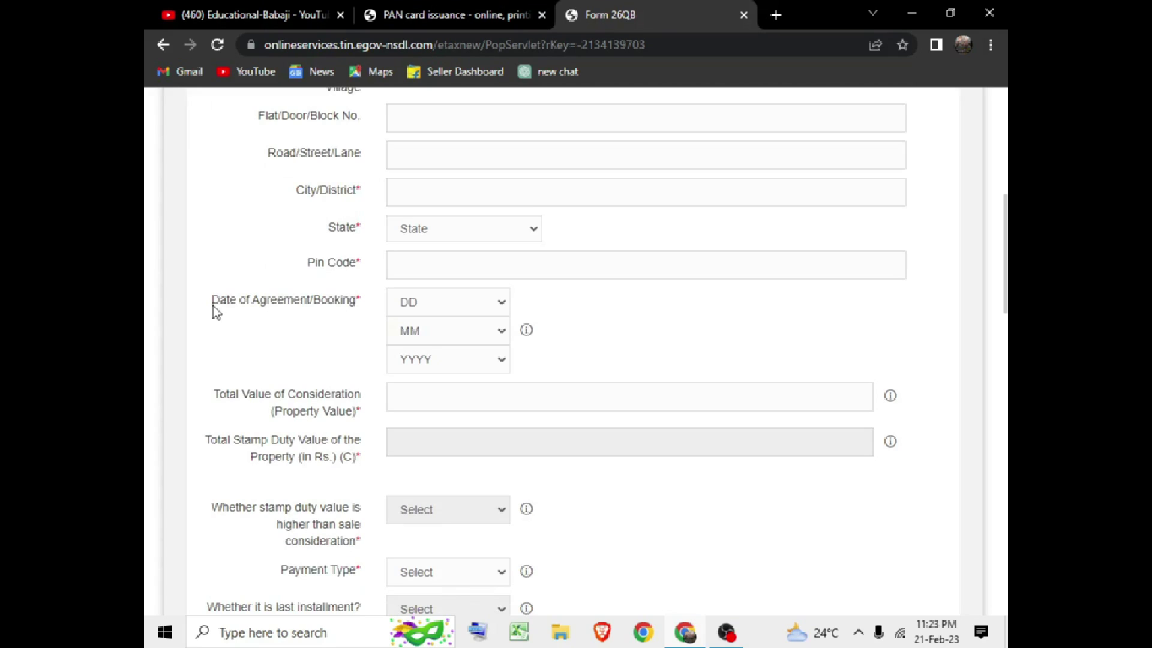
left_click_drag(214, 306, 330, 306)
scroll(333, 306, "up", 4)
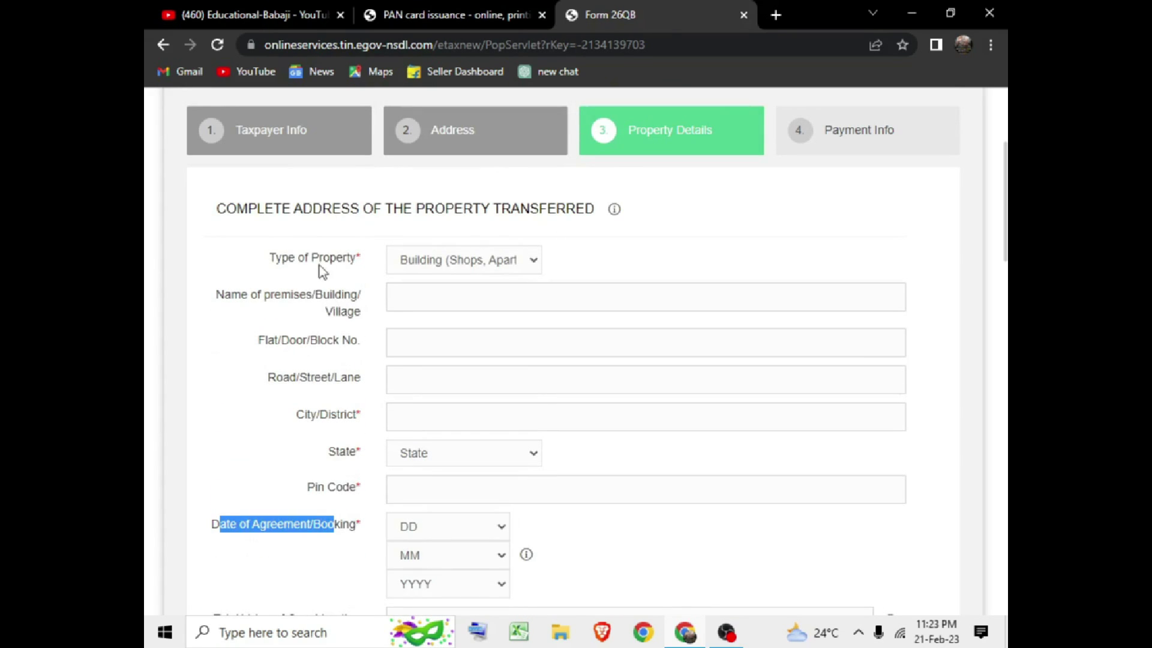
scroll(496, 416, "down", 2)
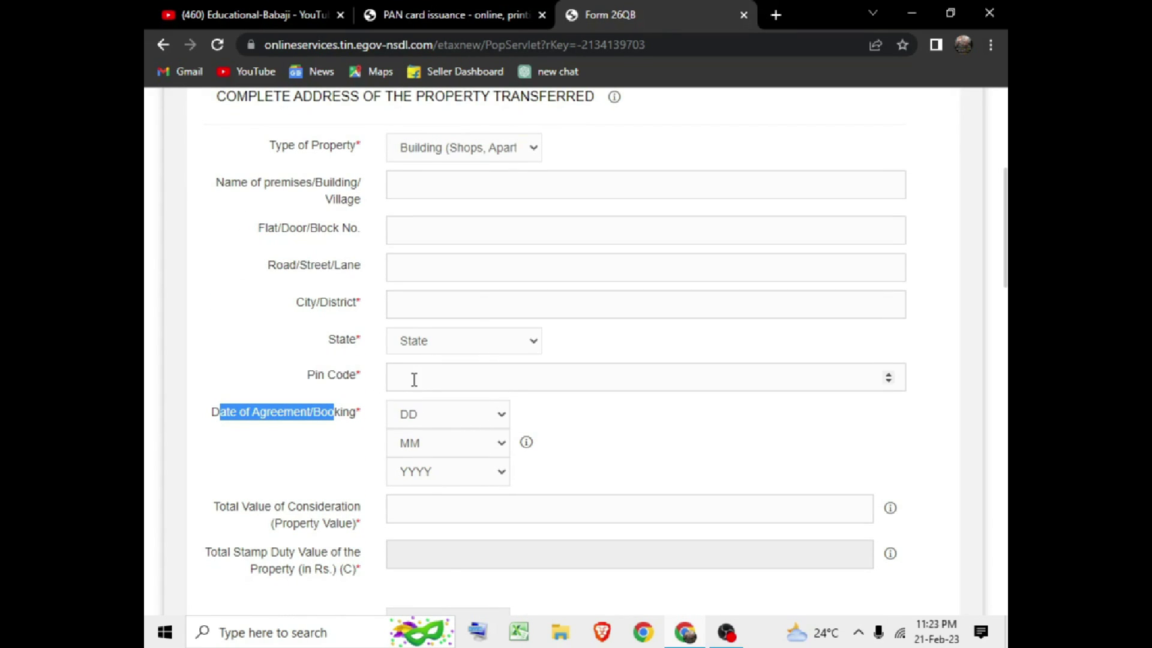
left_click_drag(219, 413, 352, 416)
scroll(460, 434, "down", 2)
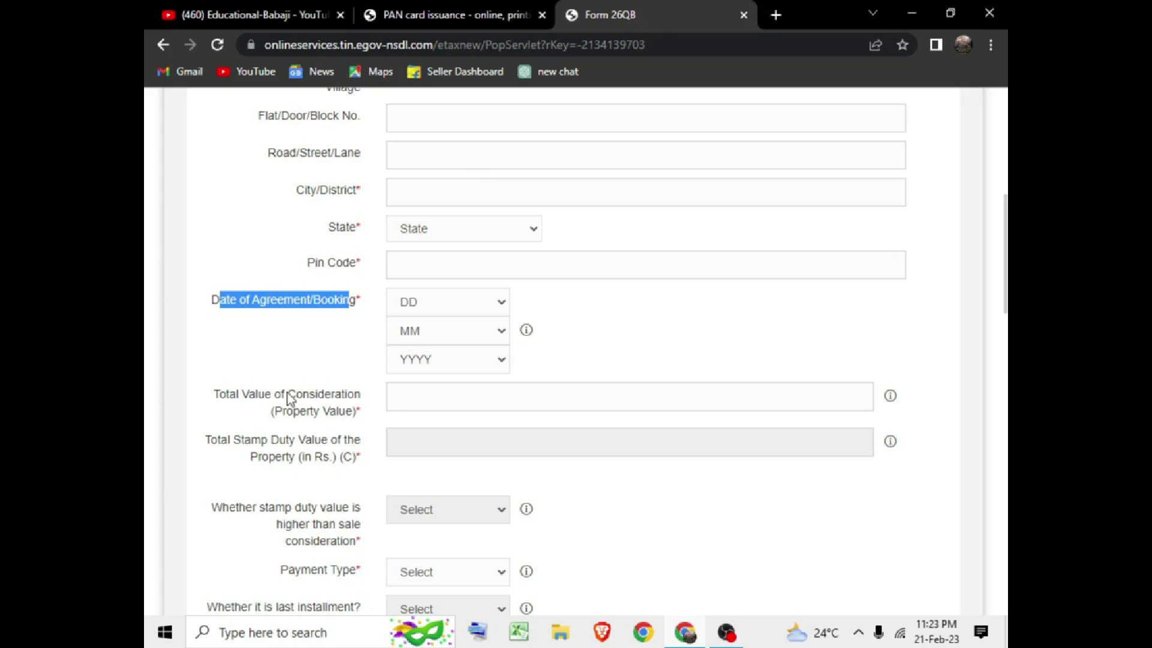
double_click(271, 307)
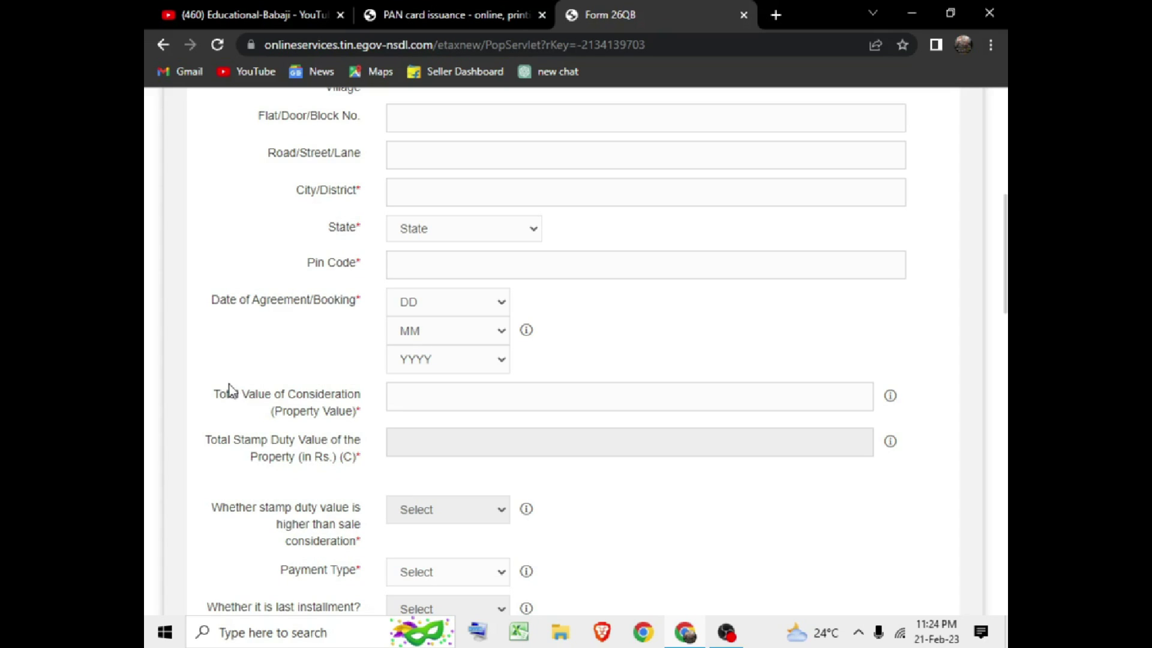
- Examine the Total Value of Consideration field and the question whether stamp duty value is higher than sale consideration
left_click_drag(226, 390, 336, 412)
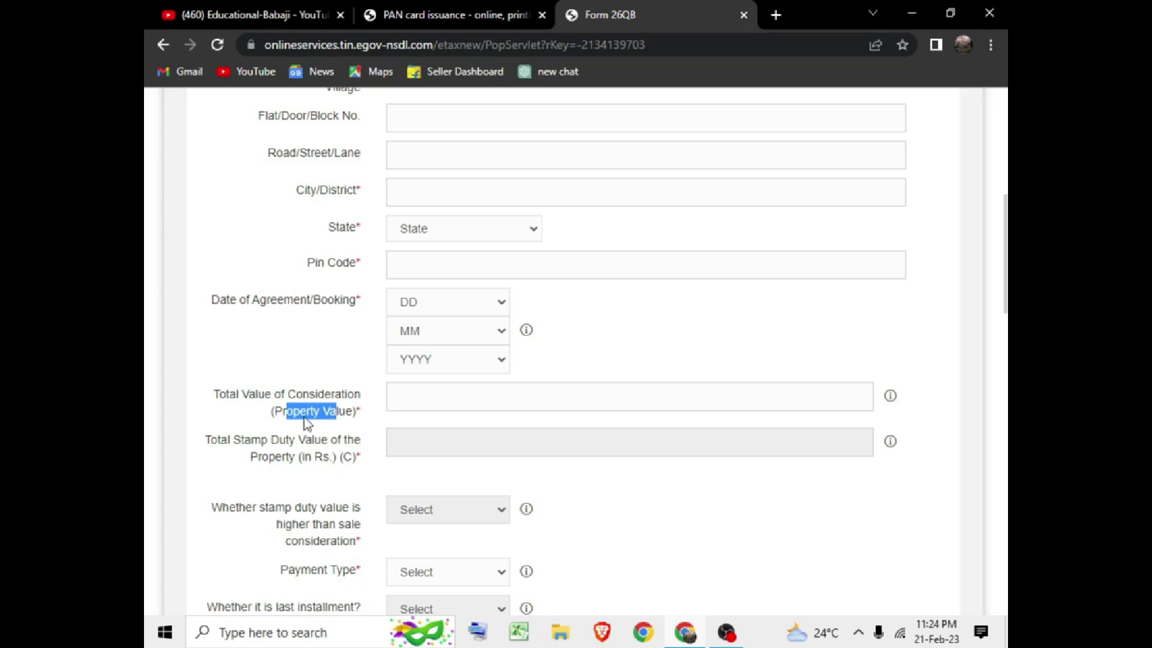
left_click(460, 402)
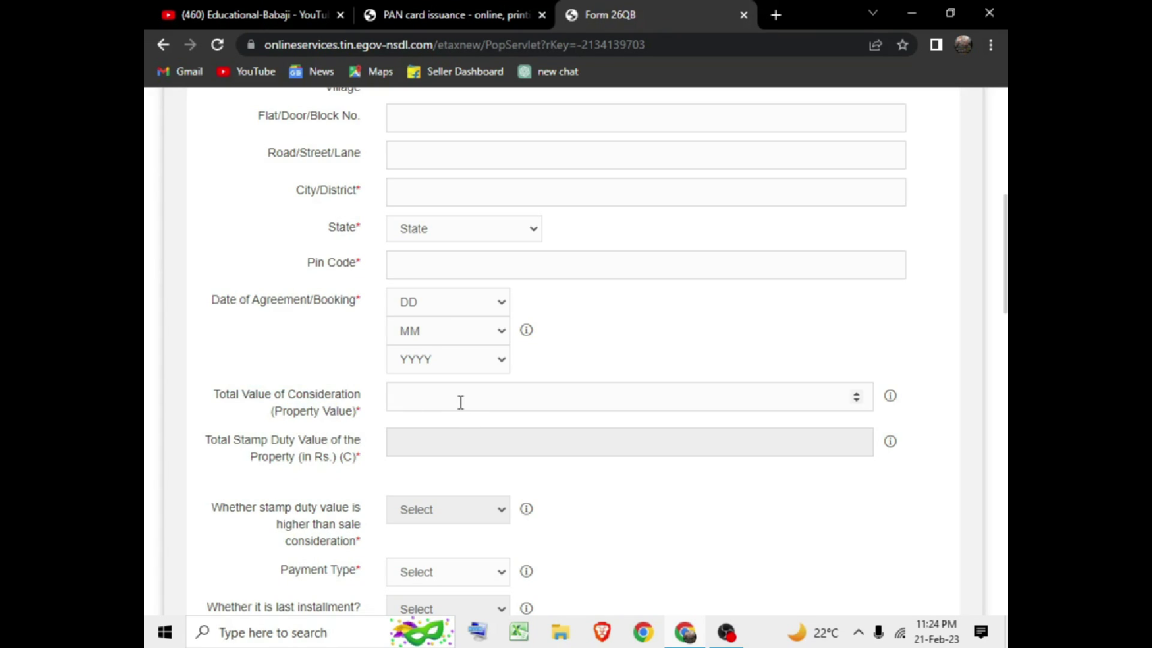
scroll(460, 396, "down", 2)
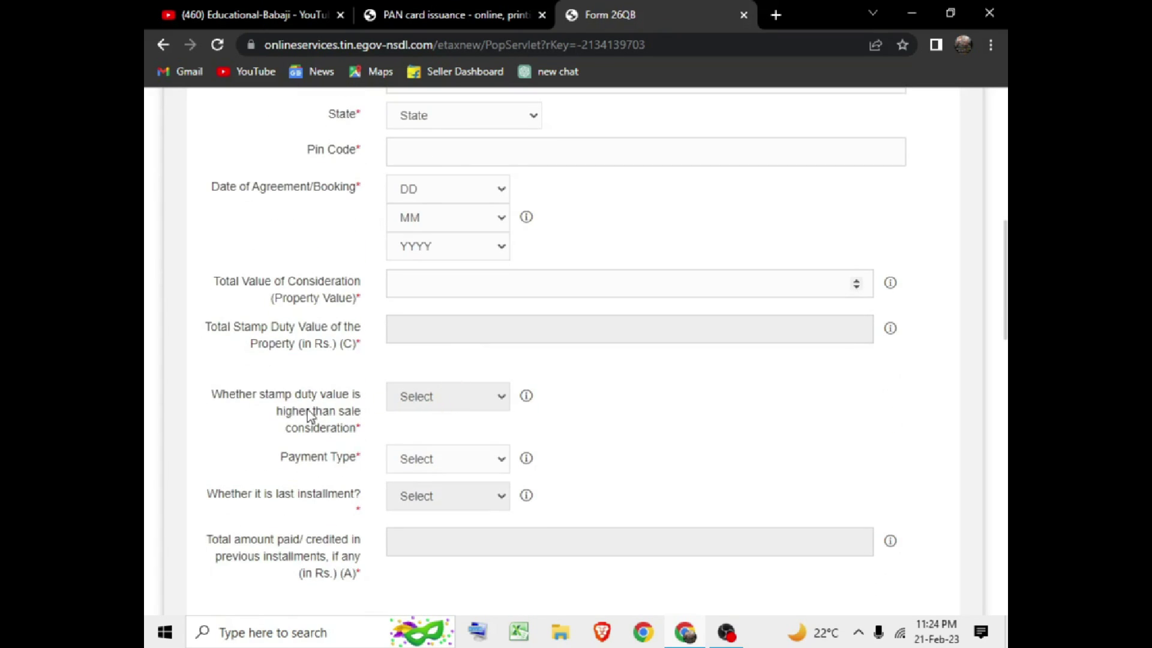
scroll(336, 372, "up", 2)
scroll(336, 372, "down", 2)
left_click_drag(213, 396, 335, 442)
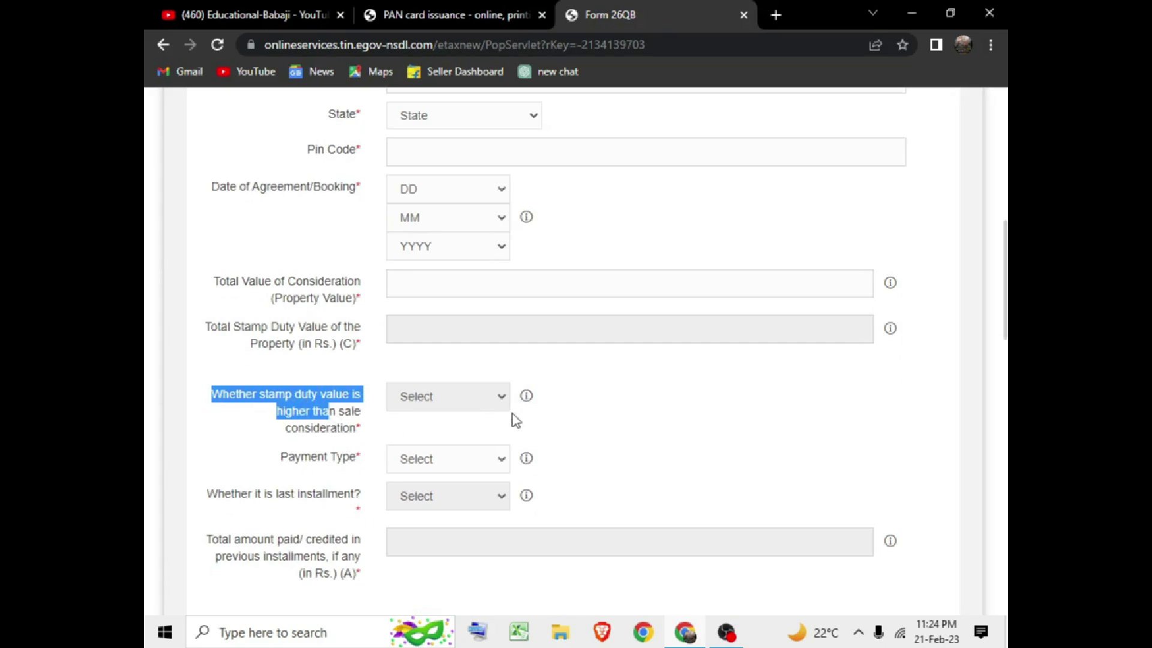
- Set the payment type for the property to Lumpsum
scroll(399, 404, "down", 2)
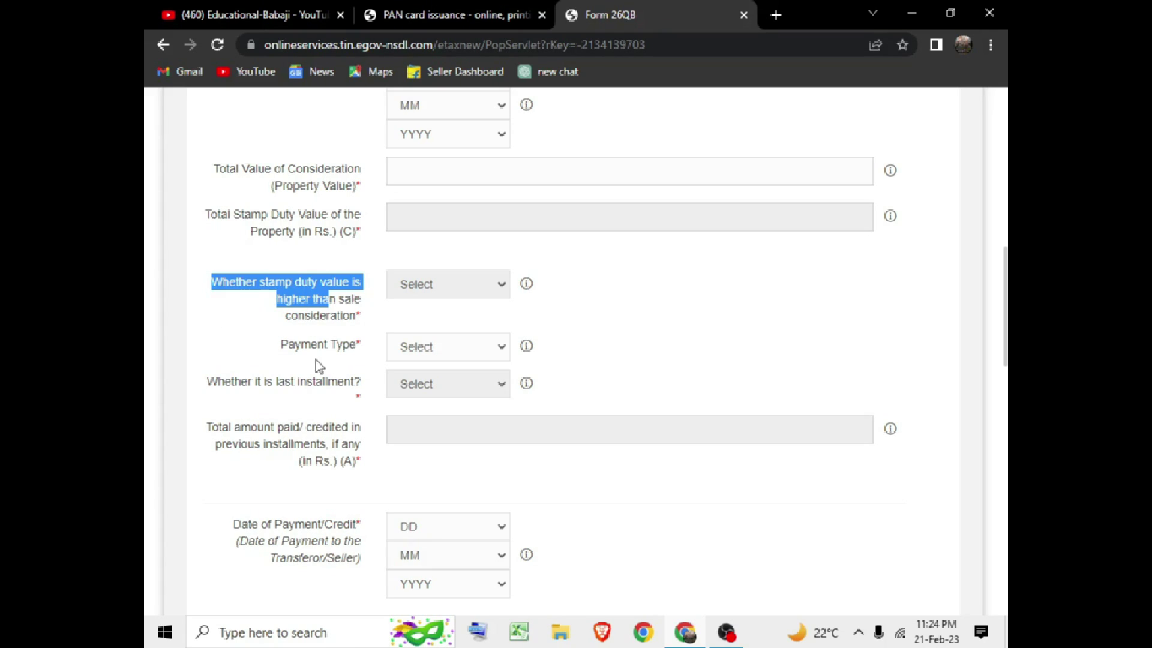
left_click(420, 357)
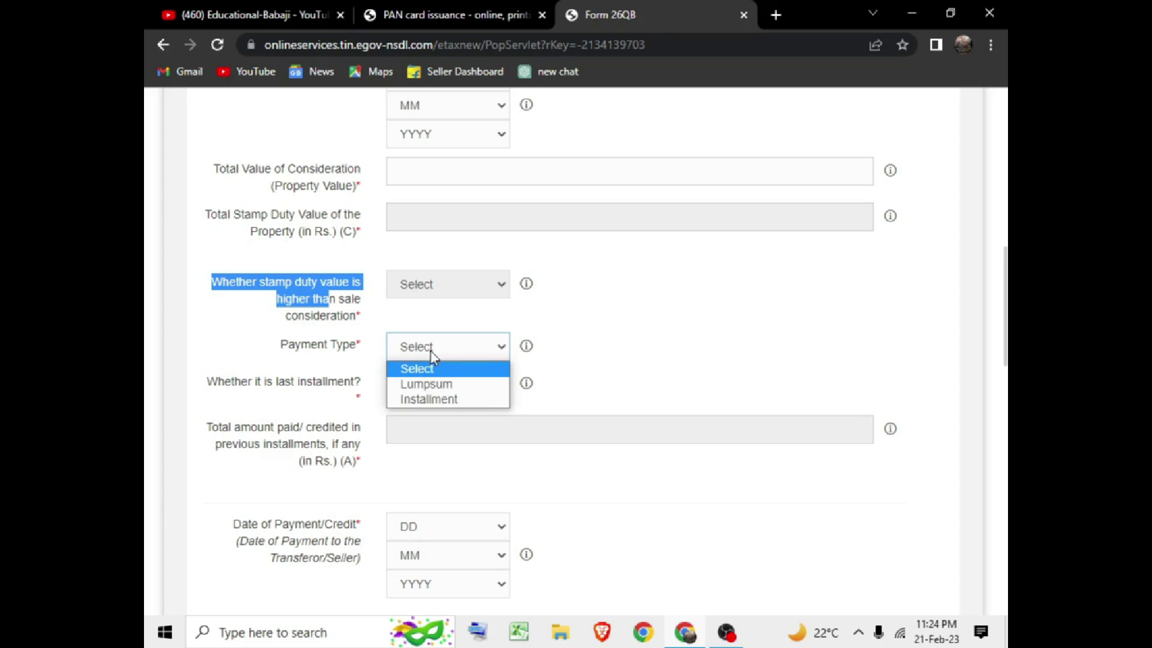
left_click(443, 389)
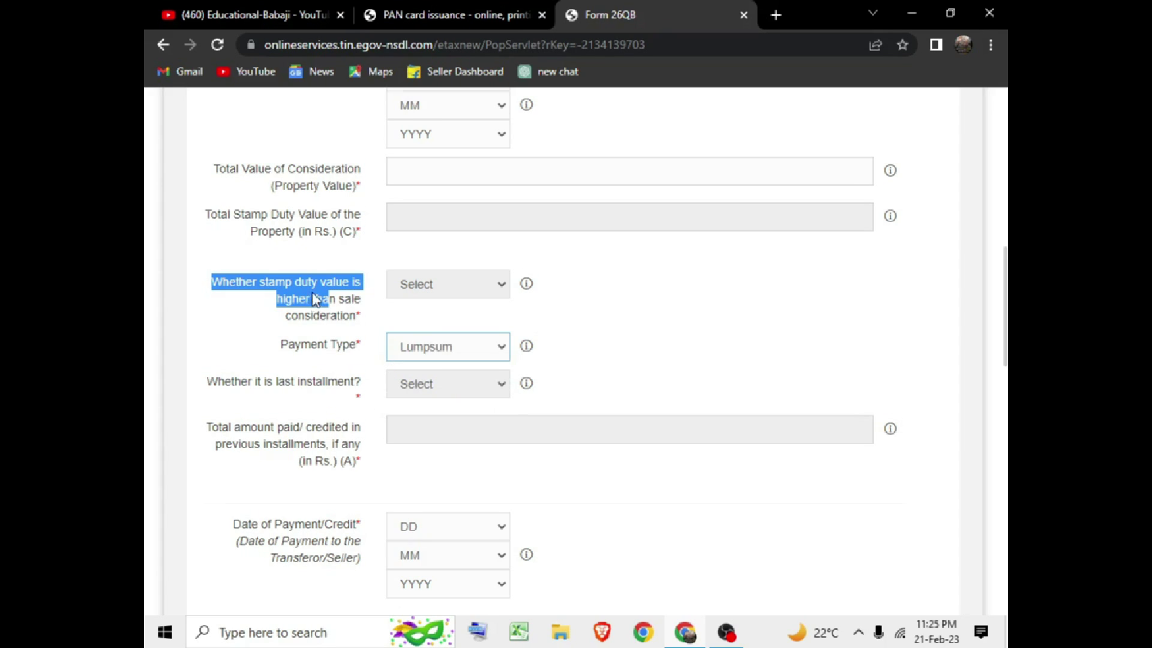
- Set the Date of Payment/Credit to the seller to 21 Feb 2023
scroll(309, 300, "down", 2)
scroll(309, 294, "down", 2)
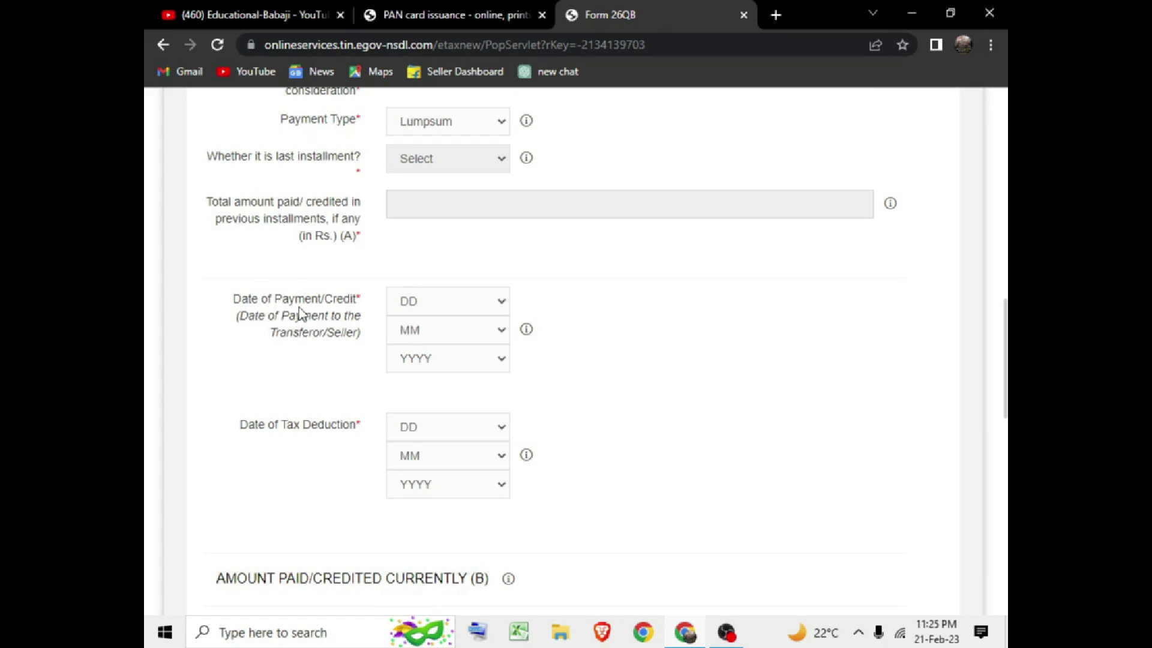
left_click(438, 302)
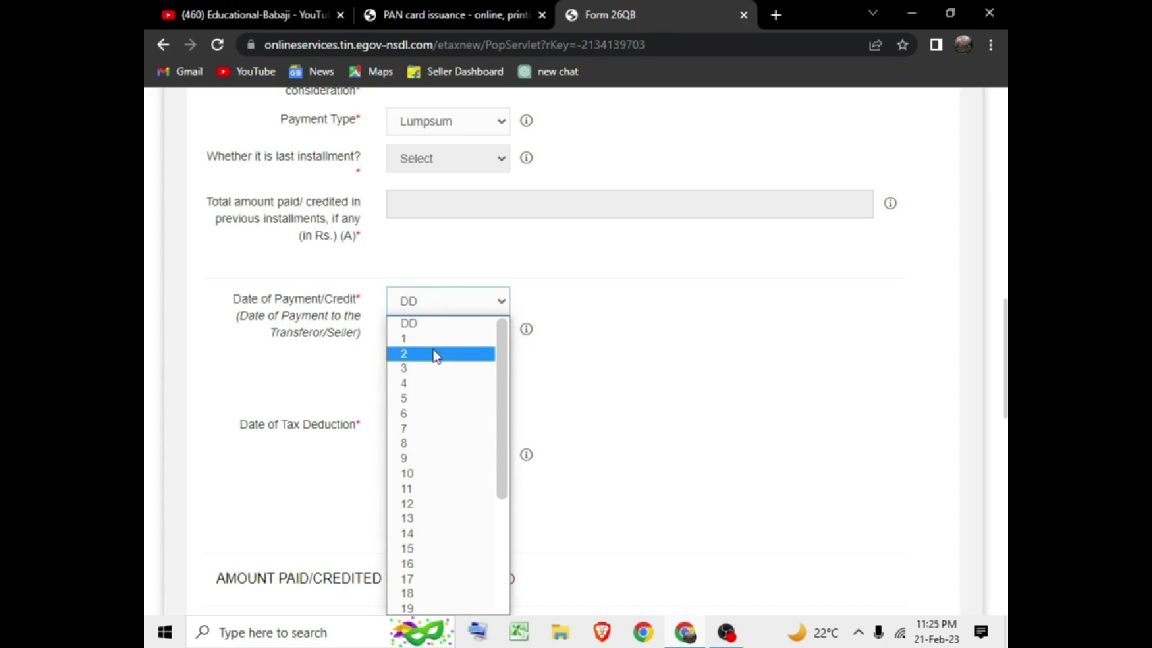
scroll(431, 557, "down", 3)
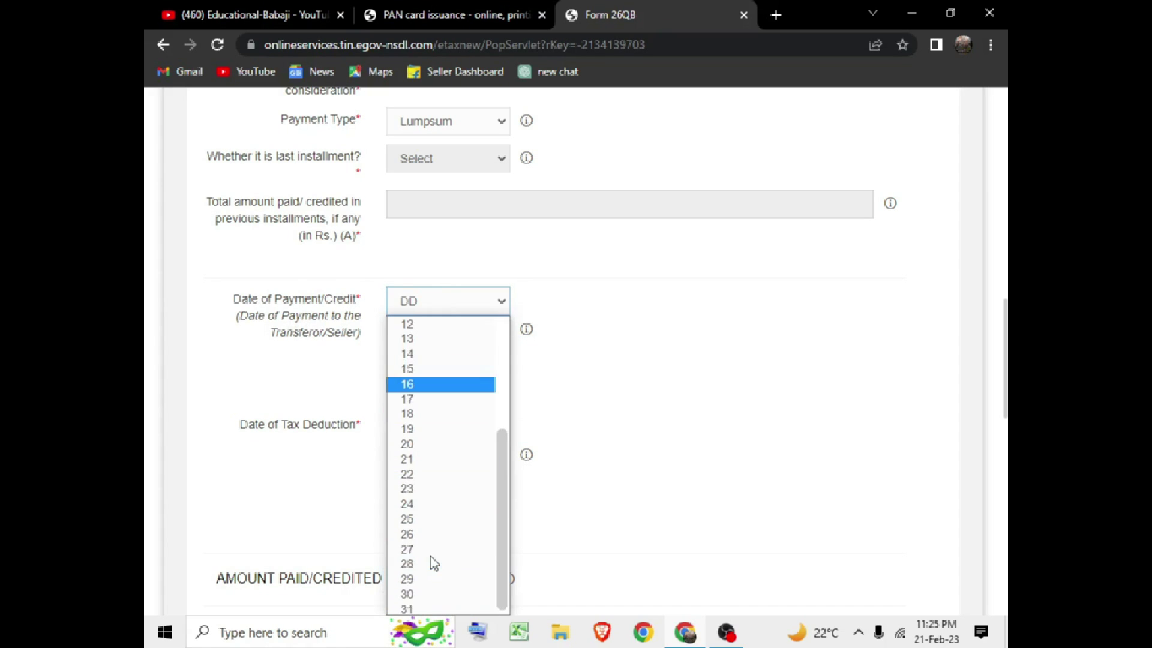
left_click(421, 457)
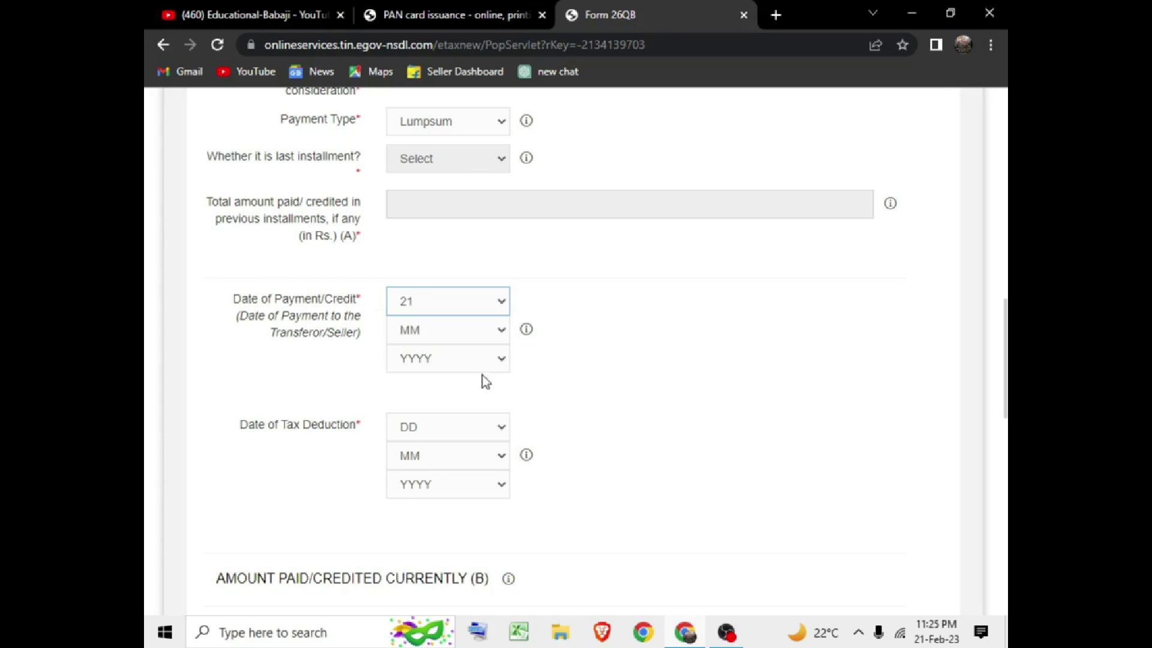
left_click(475, 330)
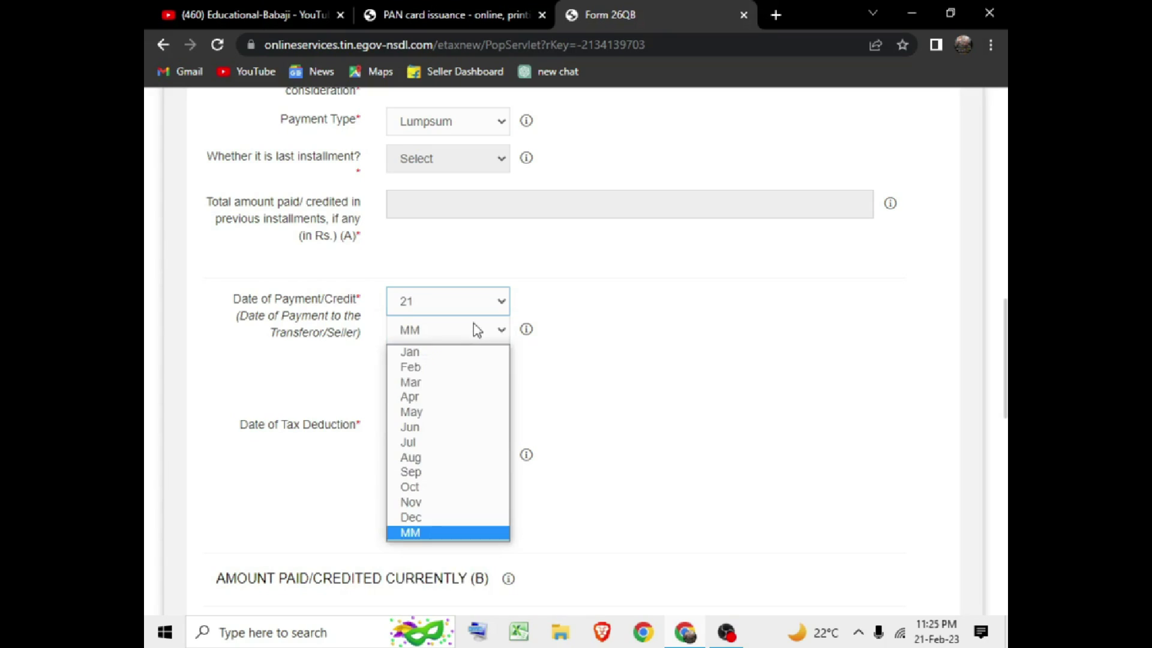
left_click(427, 367)
left_click(437, 363)
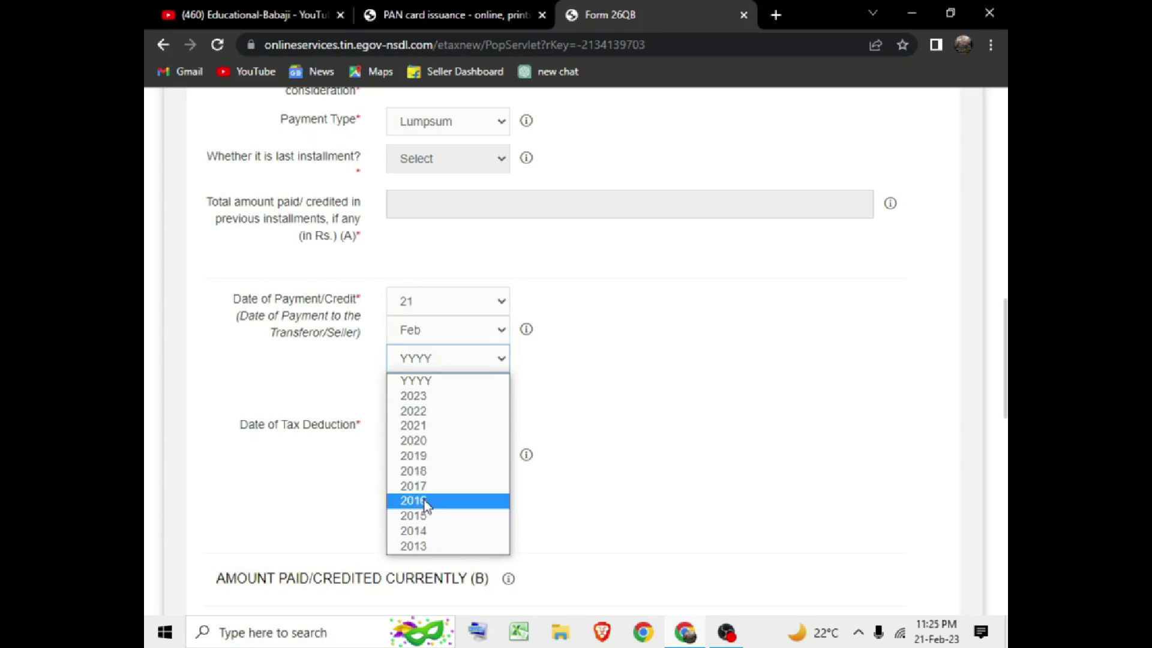
left_click(439, 396)
- Set the Date of Tax Deduction to 21 Feb 2023
left_click_drag(248, 428, 333, 427)
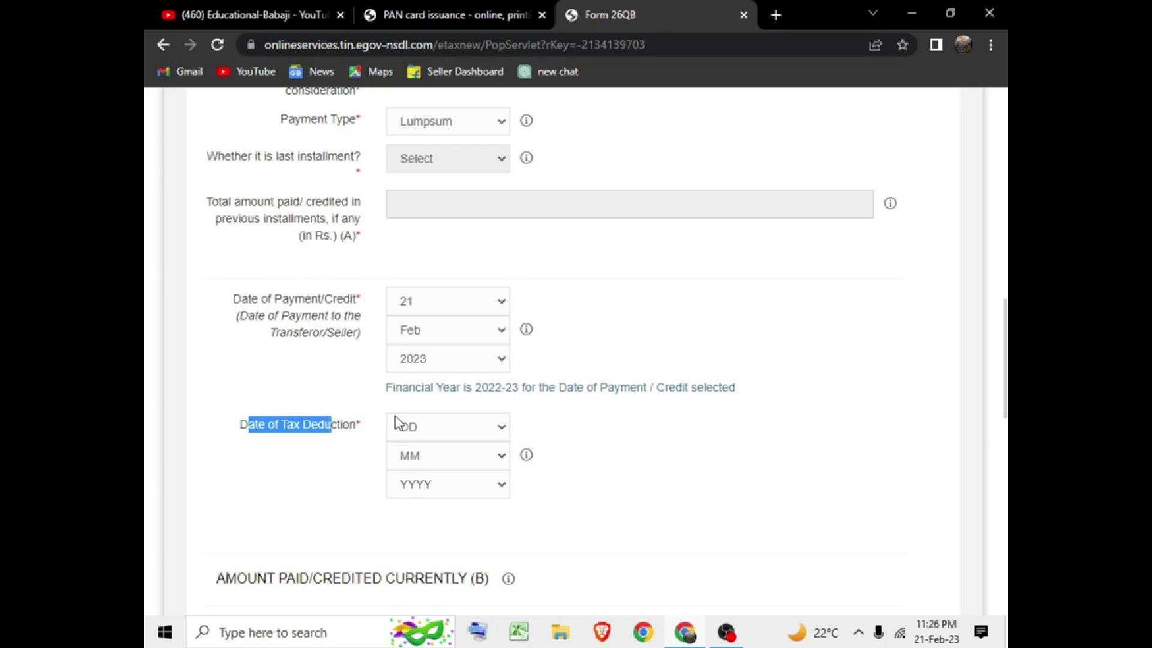
left_click(419, 429)
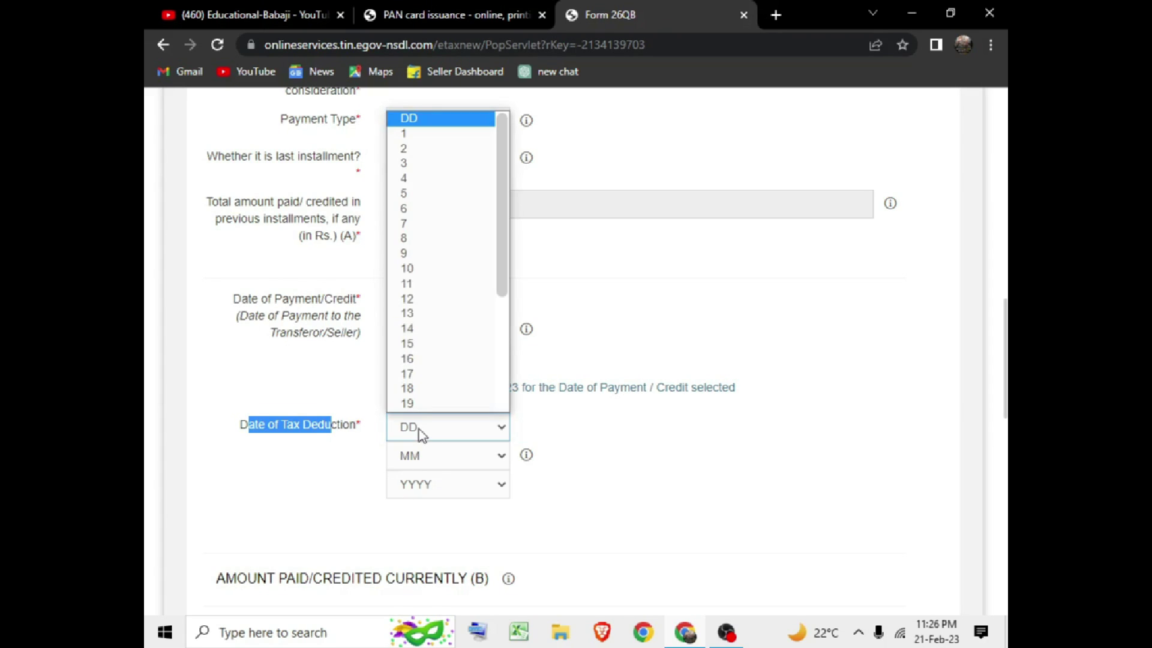
left_click(340, 504)
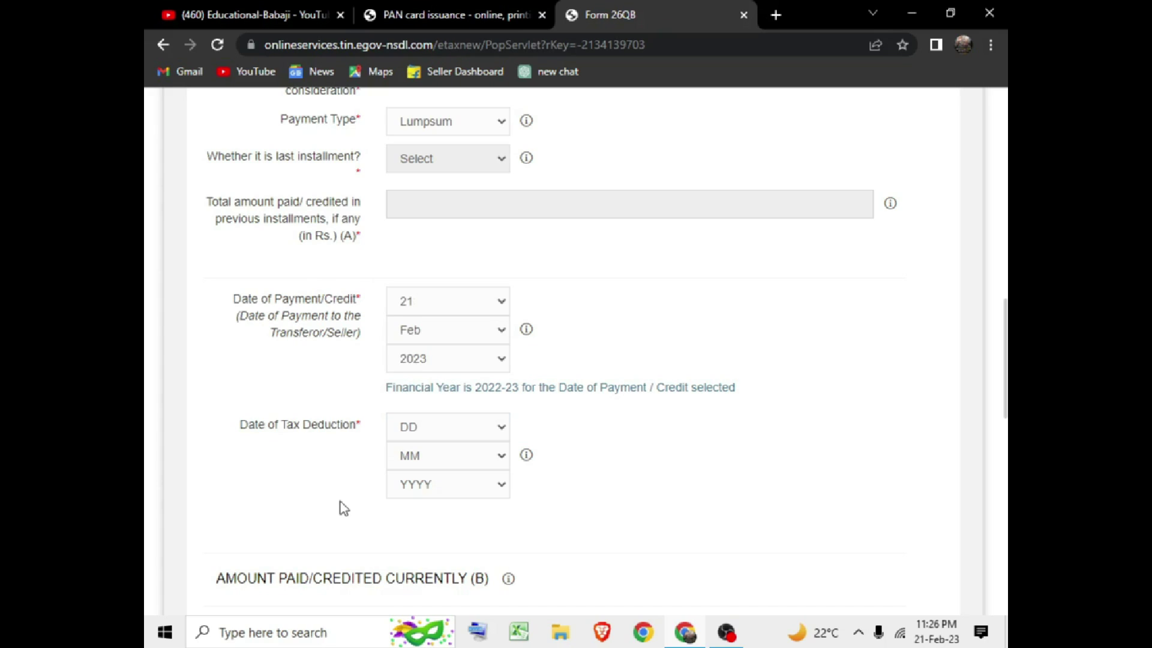
scroll(340, 499, "down", 2)
left_click(447, 318)
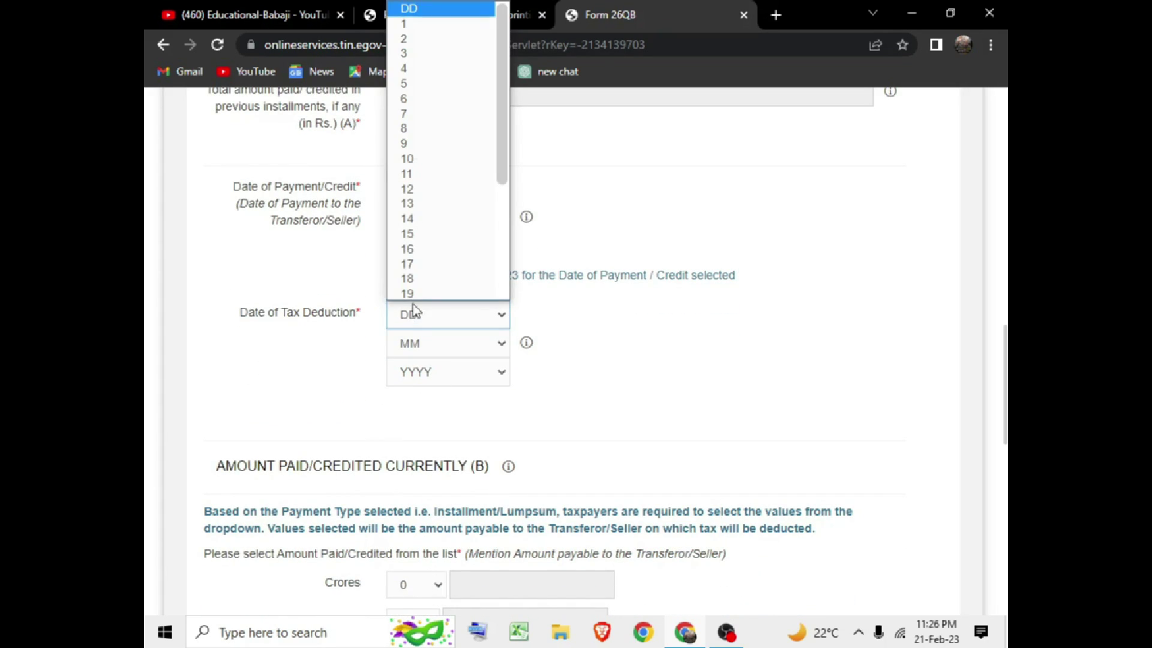
scroll(423, 269, "down", 1)
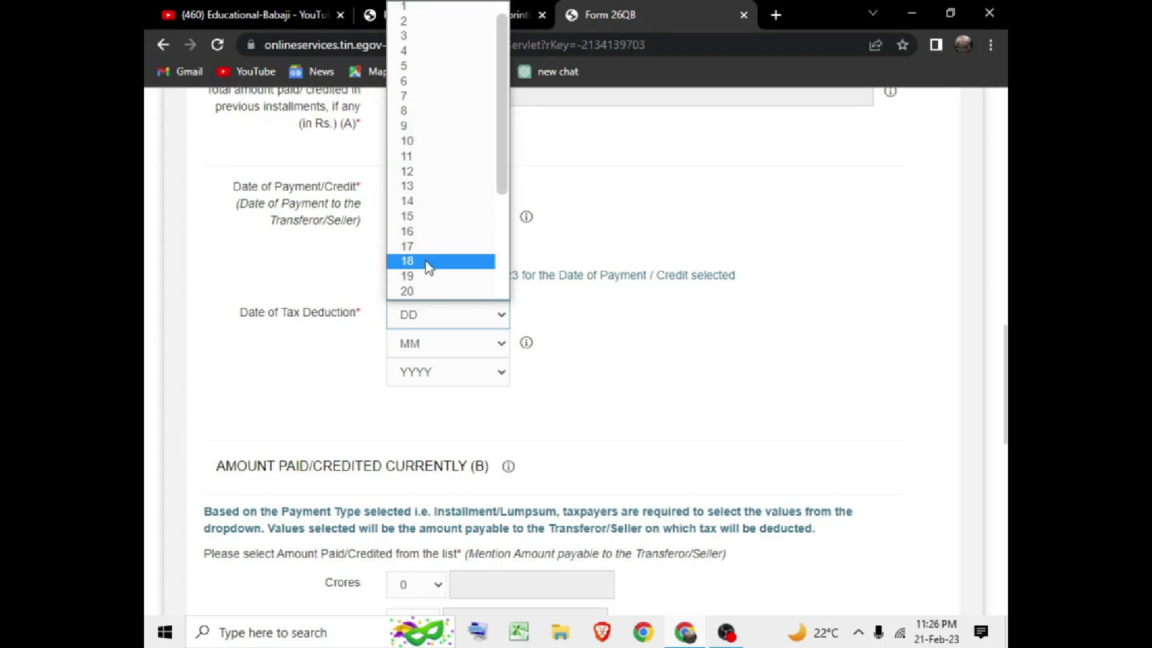
scroll(419, 279, "down", 4)
left_click(423, 140)
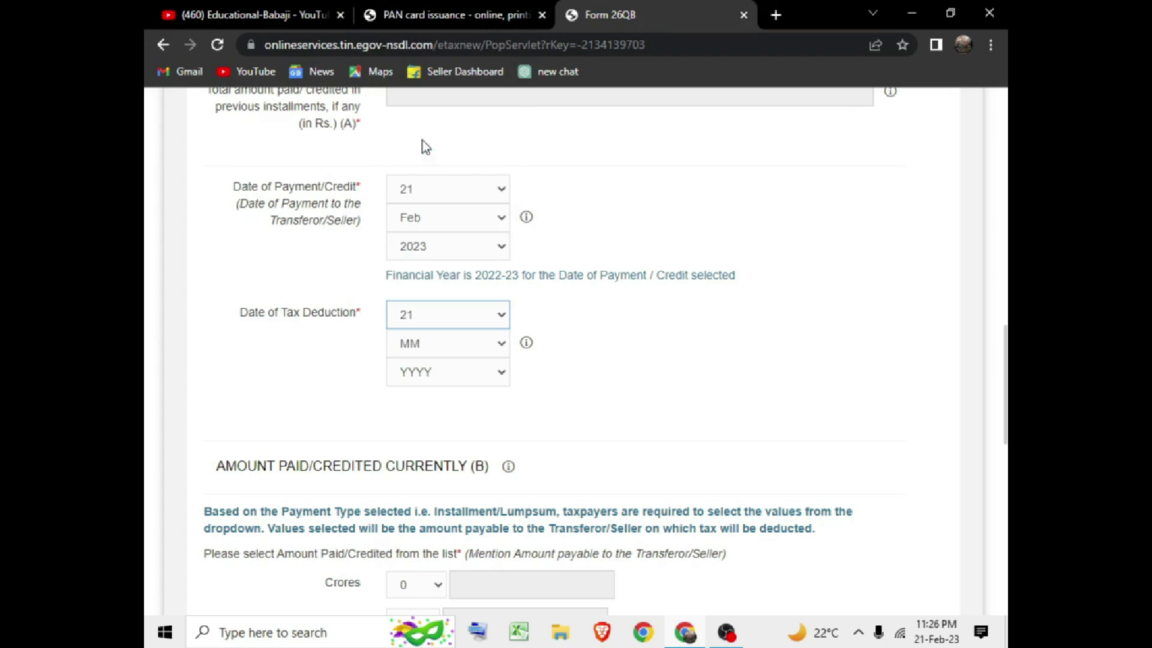
left_click(442, 348)
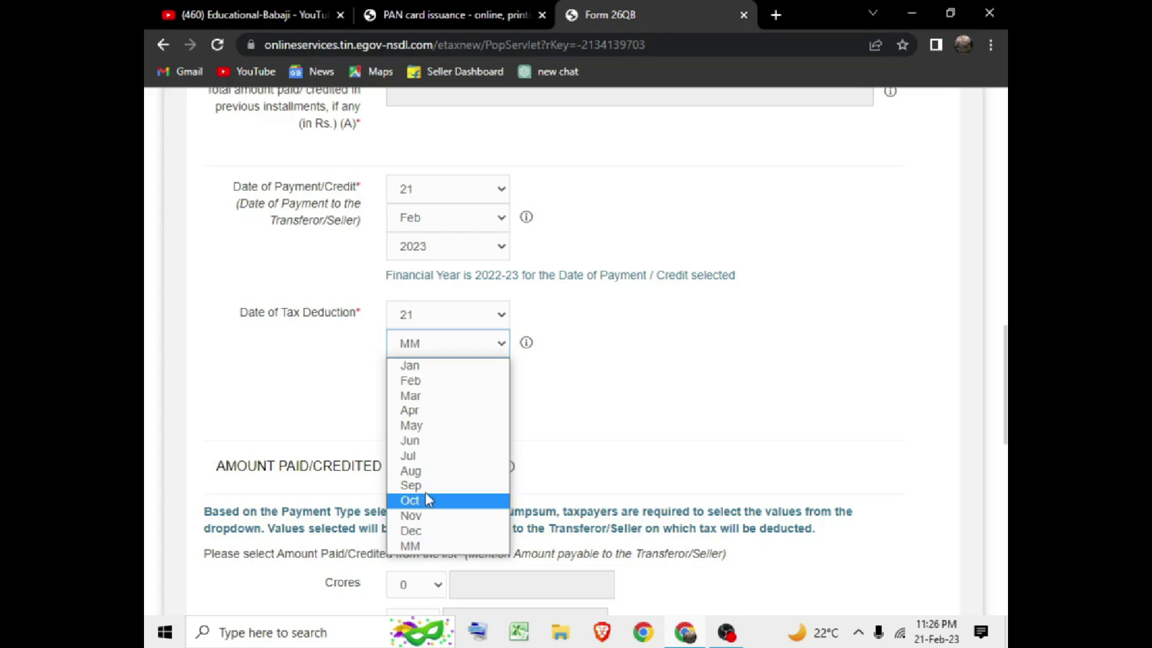
left_click(414, 381)
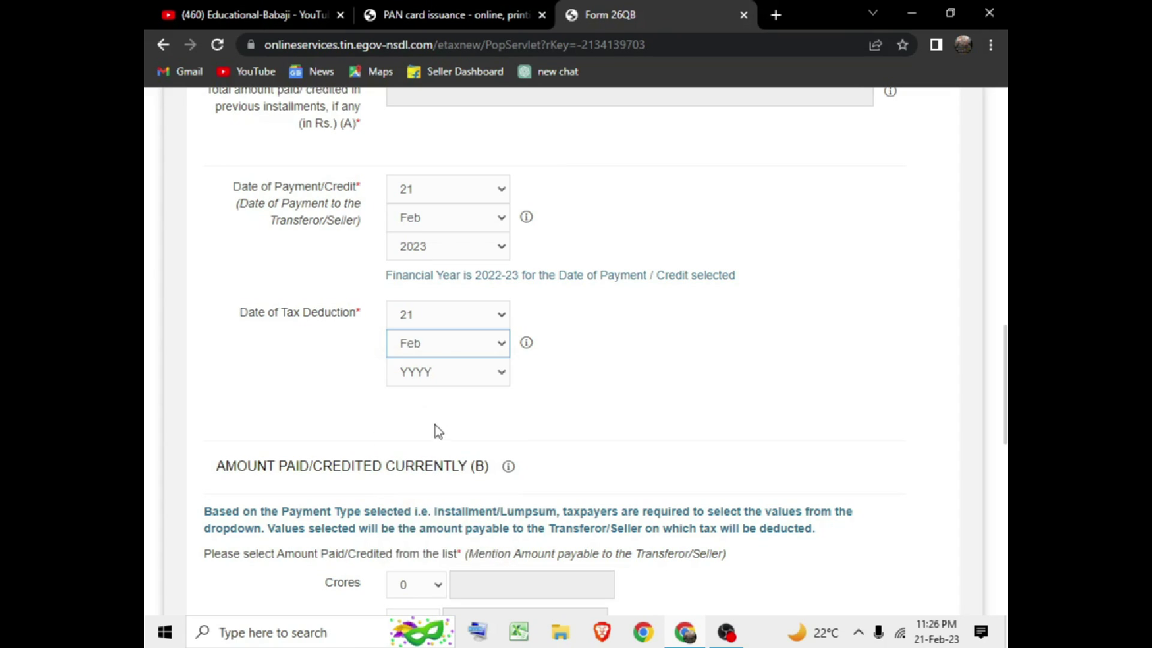
left_click(436, 370)
left_click(429, 409)
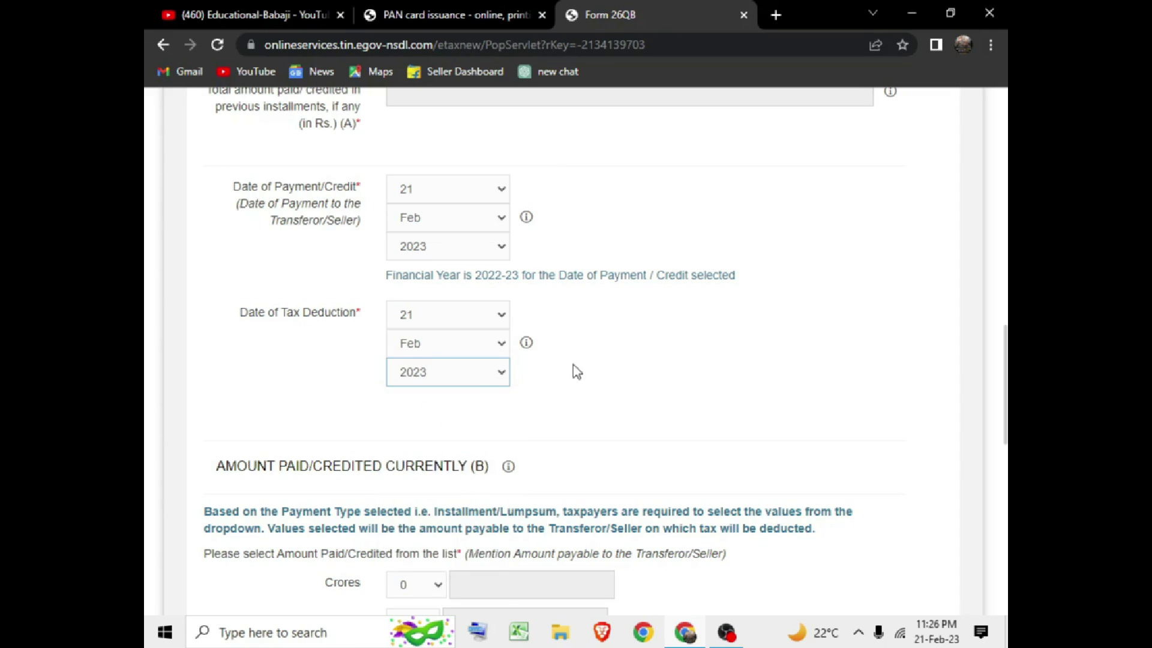
- Set the Lakhs of the Amount Paid/Credited Currently (B) to 52
scroll(576, 371, "down", 5)
scroll(371, 349, "up", 2)
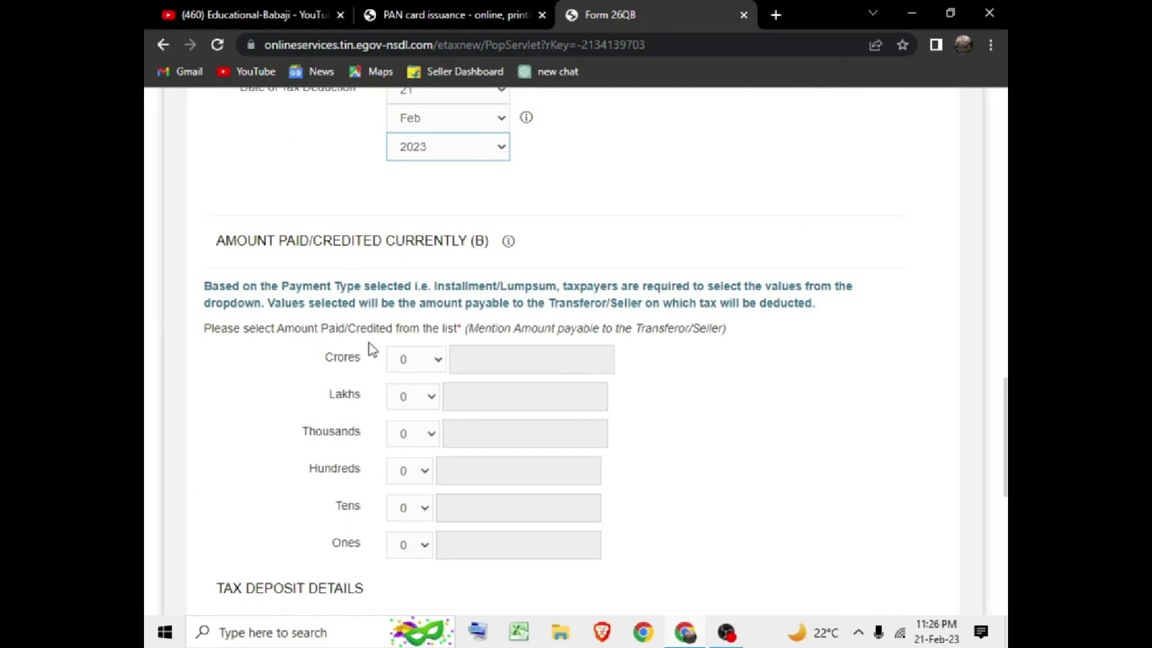
left_click(334, 373)
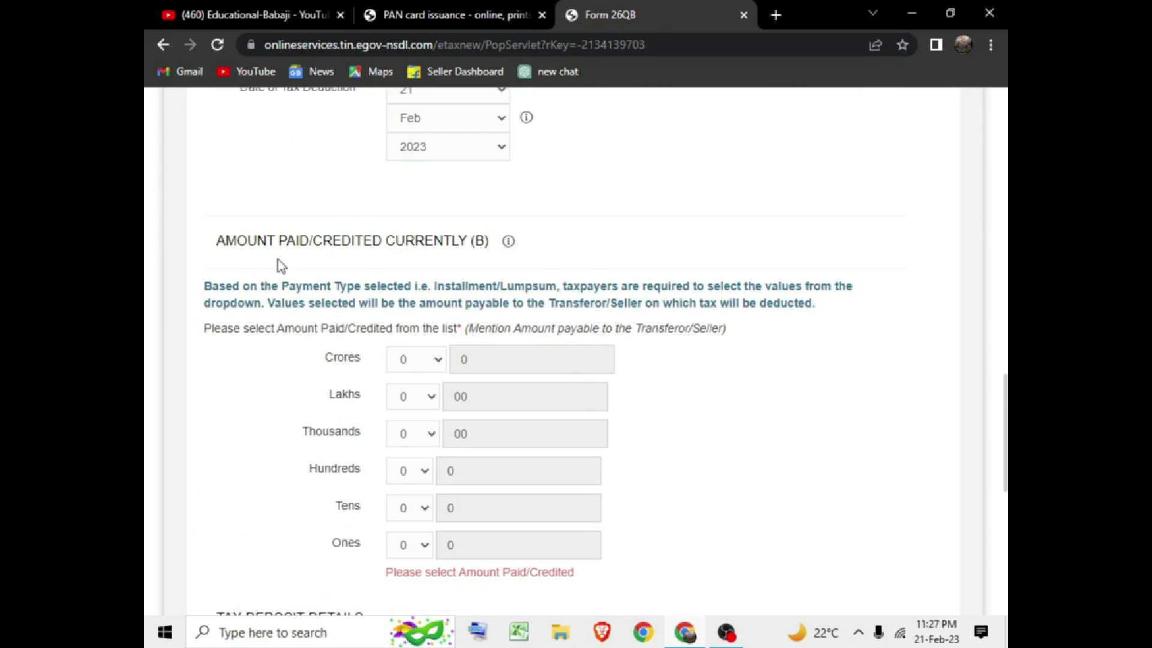
scroll(318, 329, "down", 2)
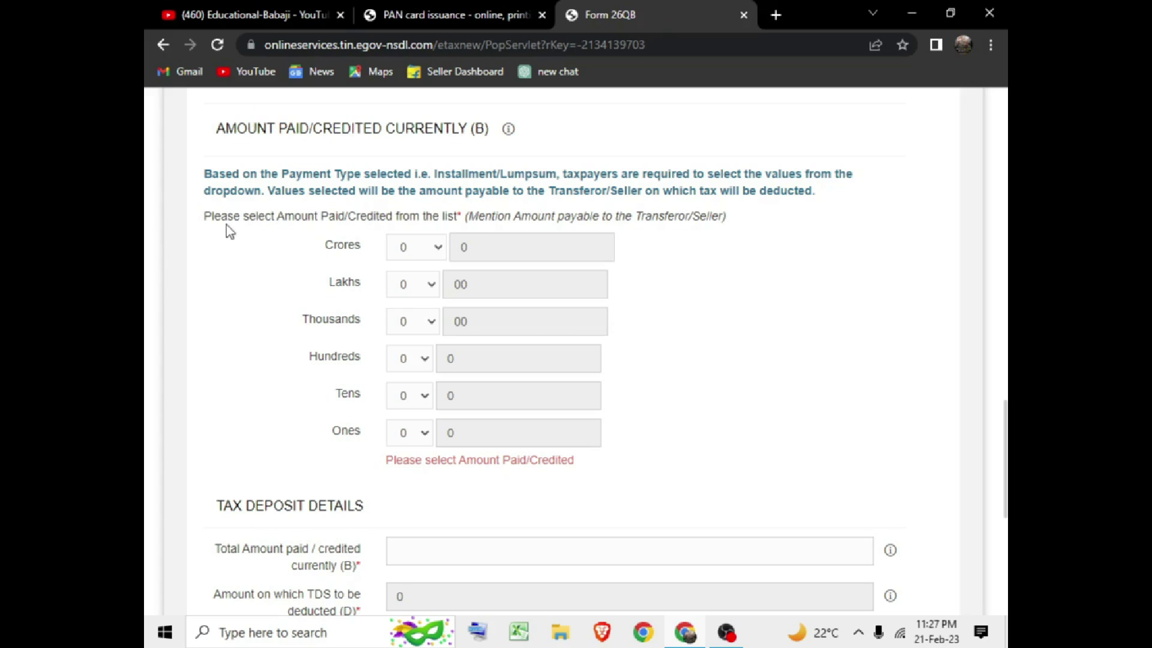
left_click_drag(204, 217, 449, 219)
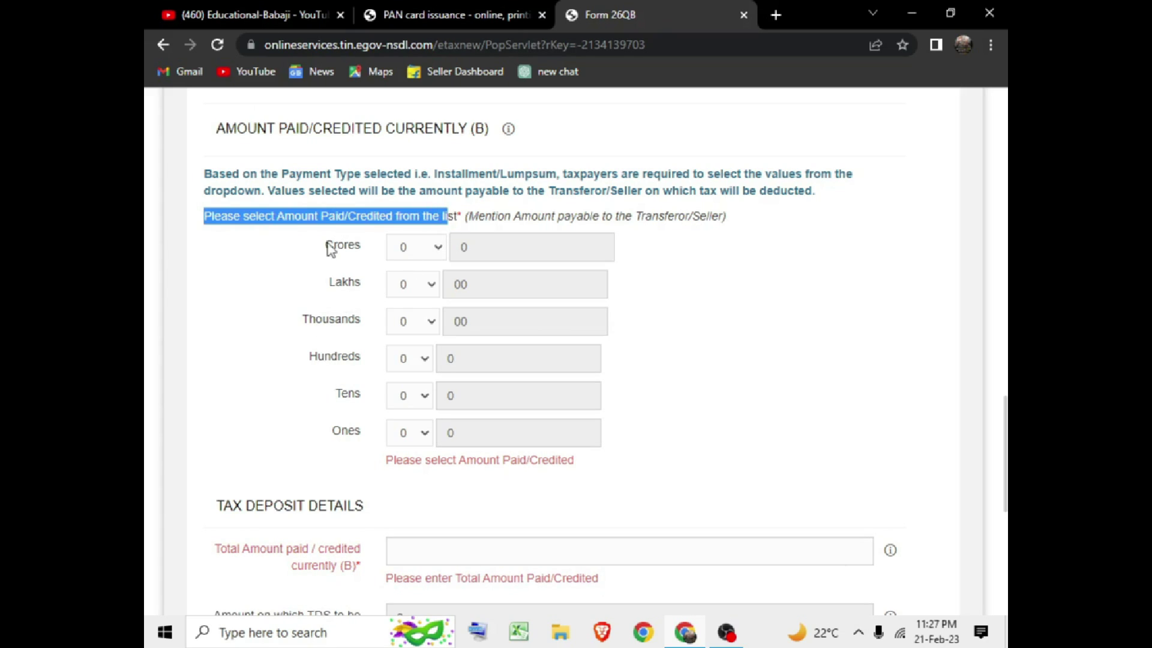
left_click(420, 290)
scroll(418, 559, "down", 1)
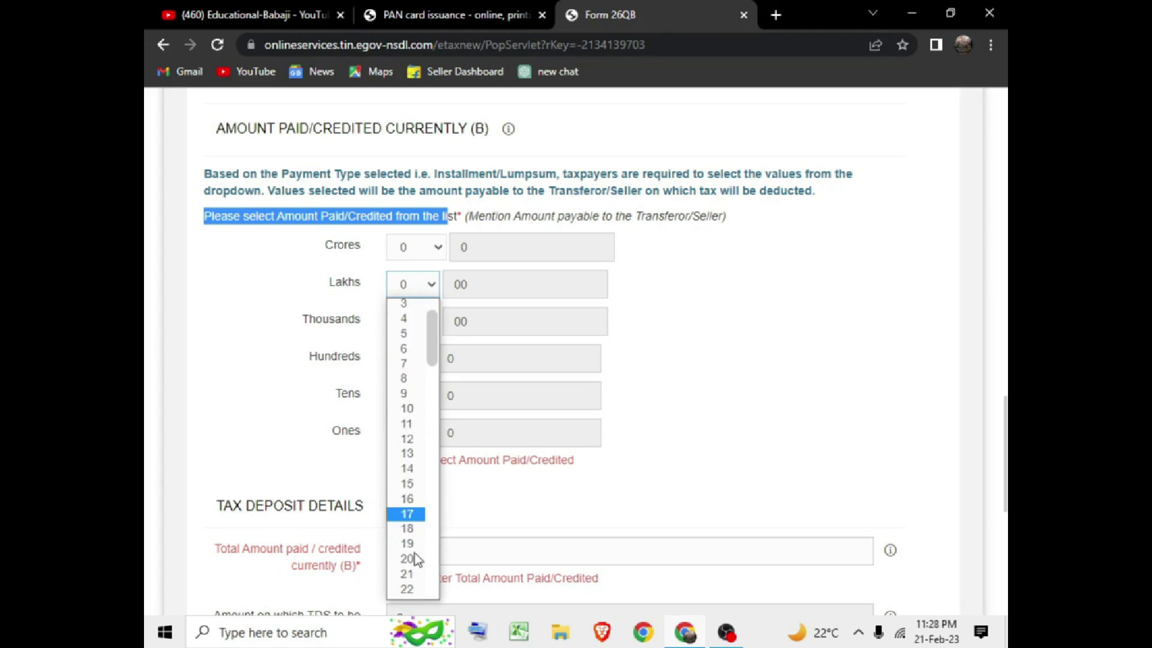
scroll(418, 560, "down", 9)
scroll(414, 567, "down", 5)
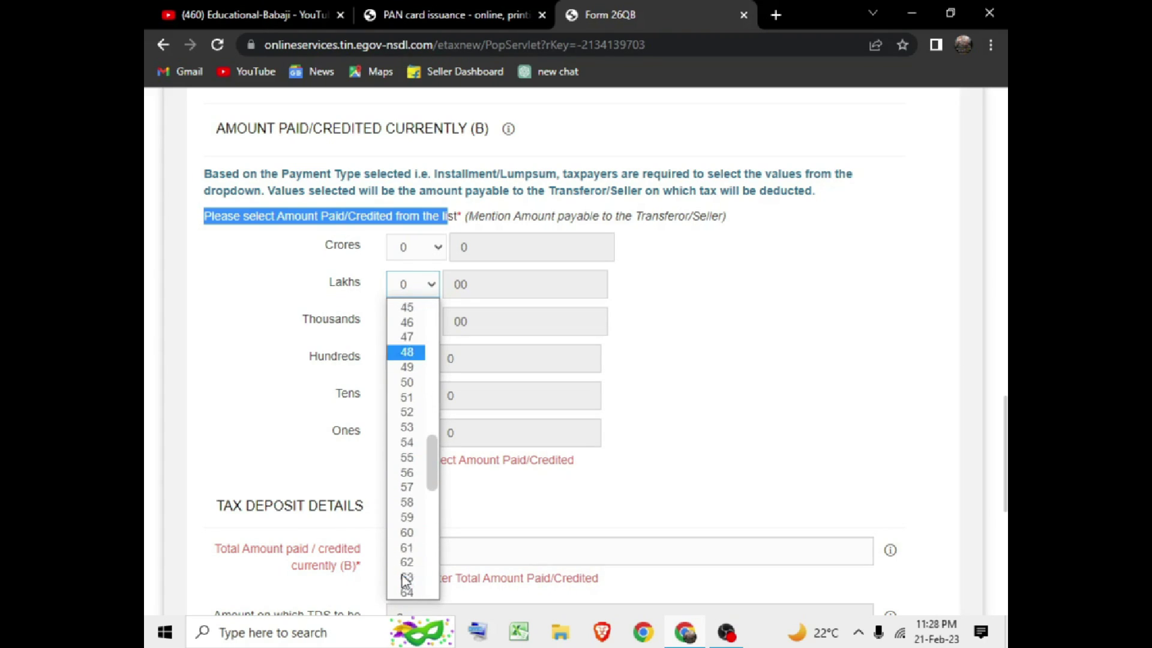
left_click(408, 412)
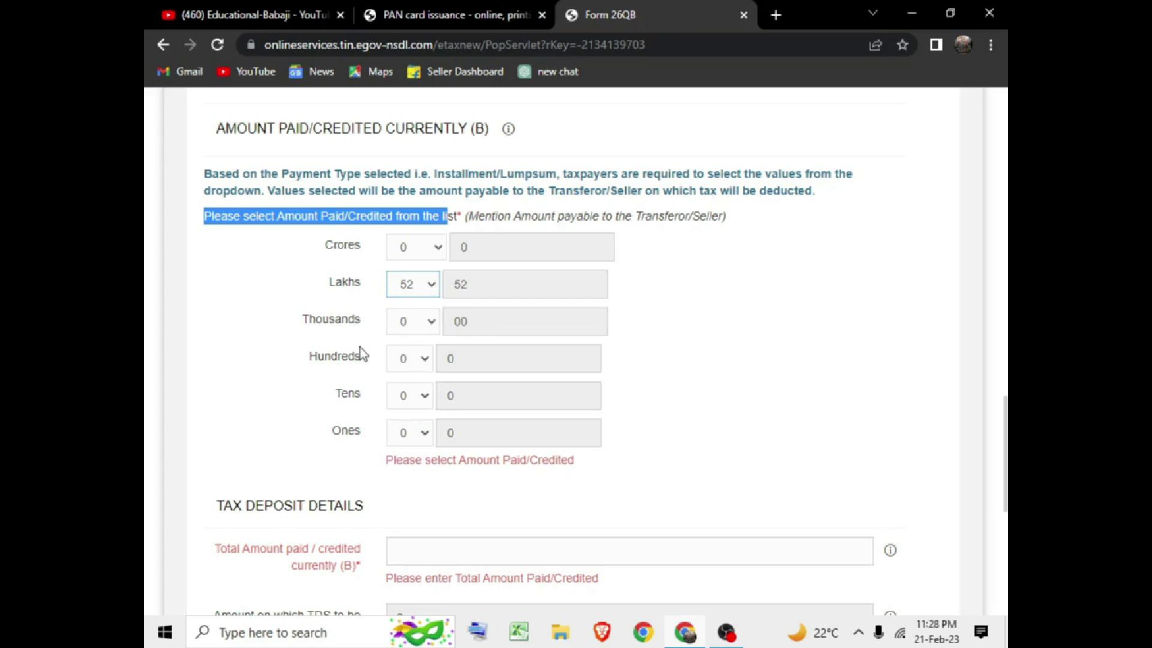
- Check the Thousands, Hundreds, Tens and Ones choices of the amount paid, keeping each at 0
left_click(408, 329)
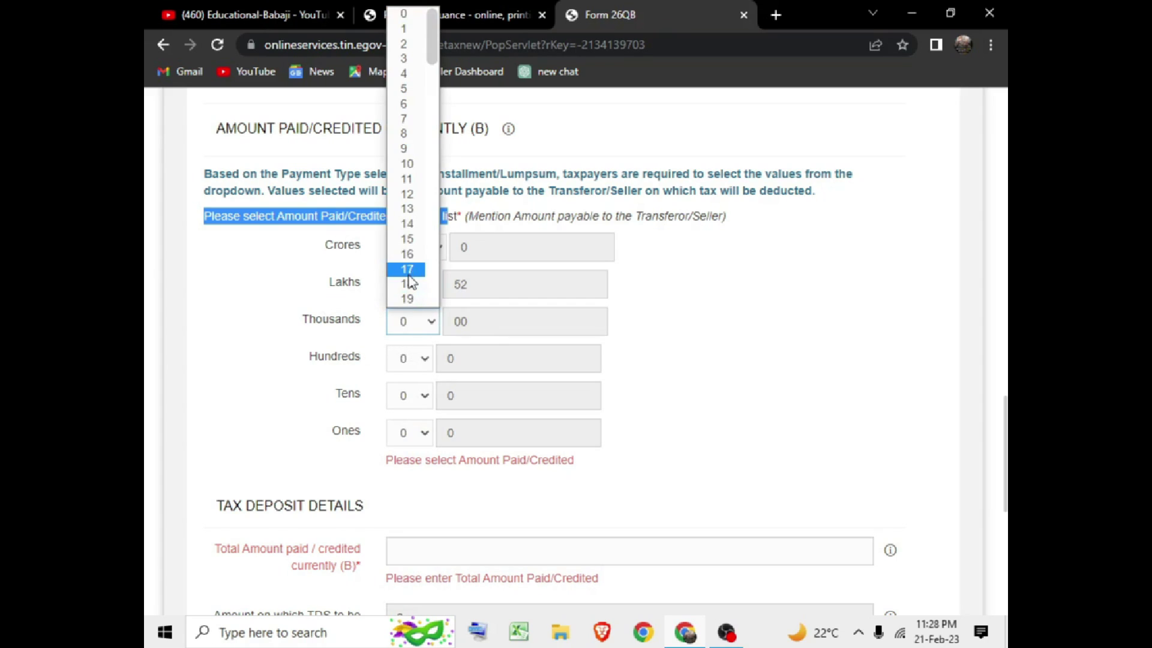
left_click(429, 360)
left_click(427, 367)
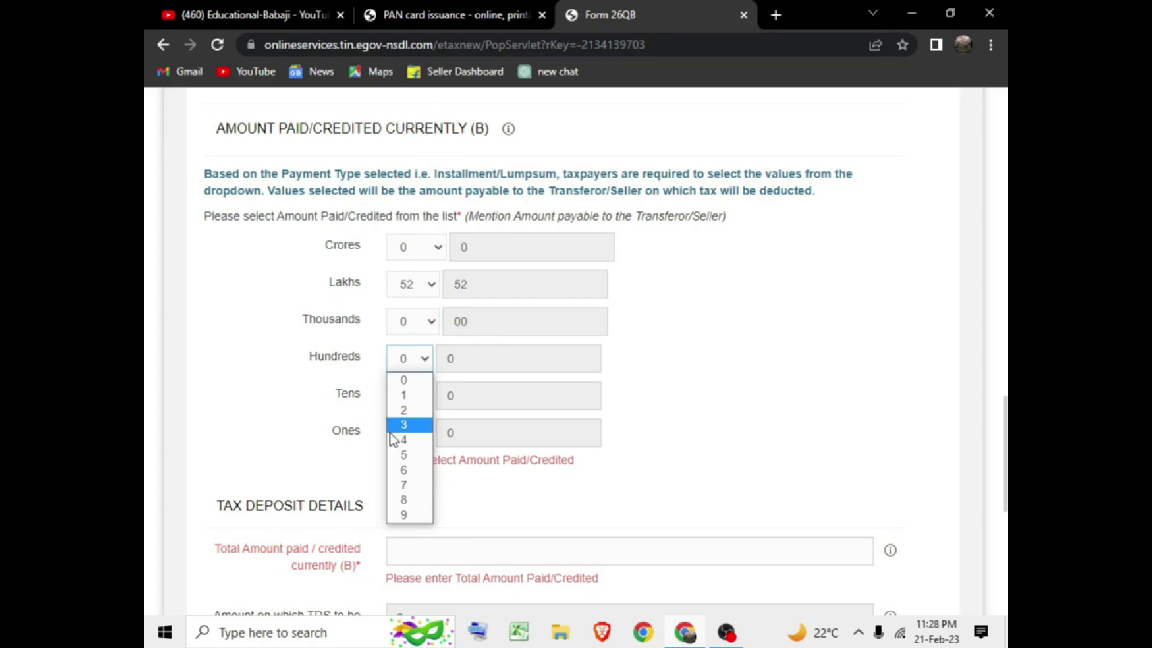
left_click(387, 356)
left_click(410, 395)
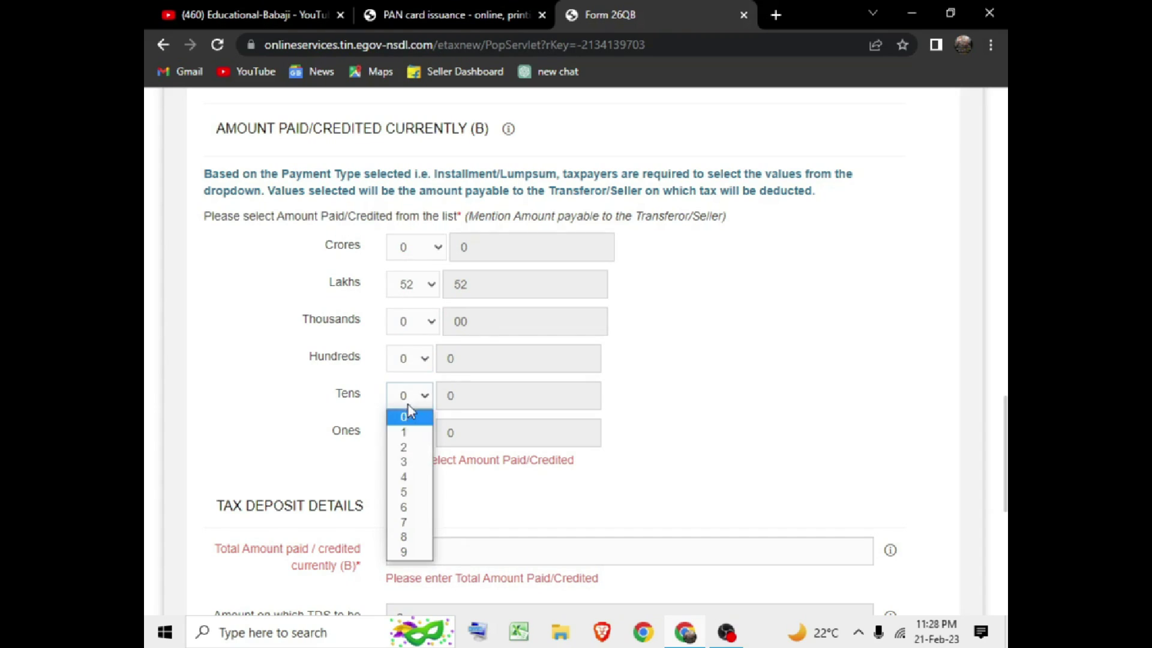
left_click(300, 443)
left_click(420, 432)
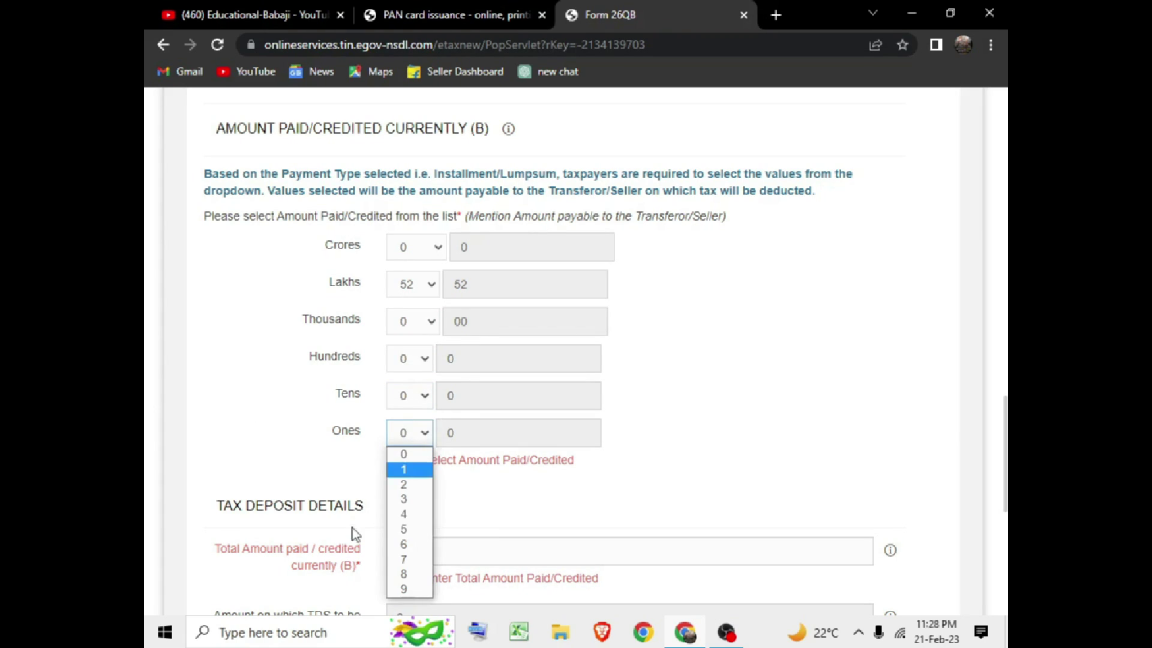
left_click(246, 448)
- Enter 5200000 as the Total Amount paid/credited currently (B) in the tax deposit details
scroll(339, 356, "down", 1)
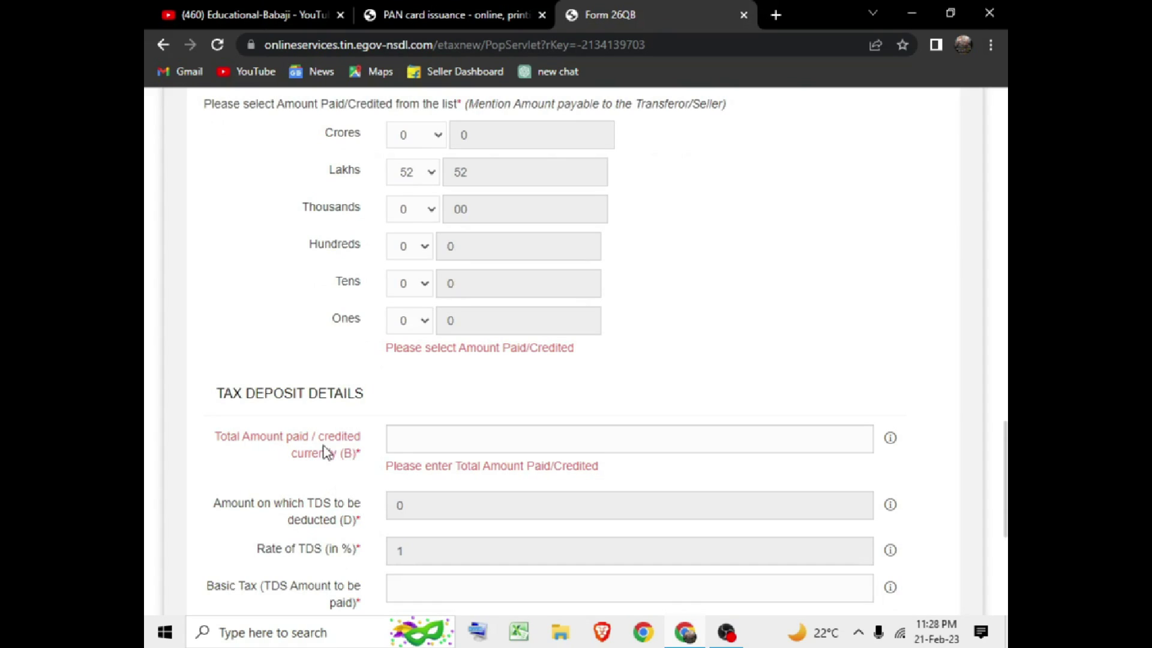
left_click(439, 448)
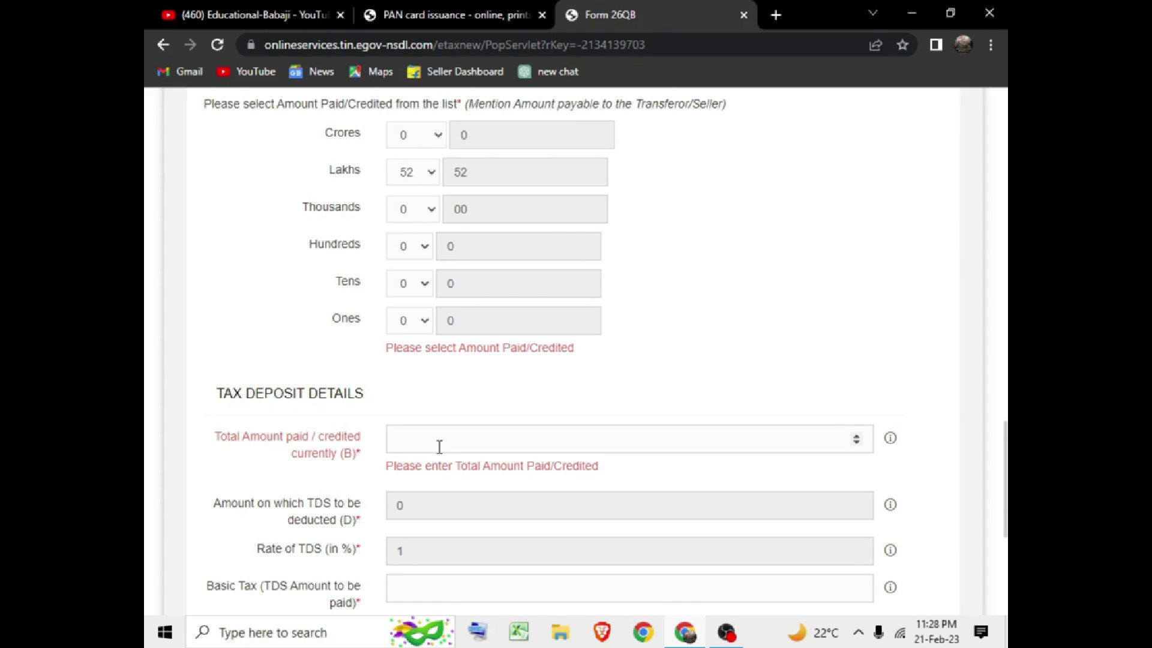
type("5200000")
left_click(560, 414)
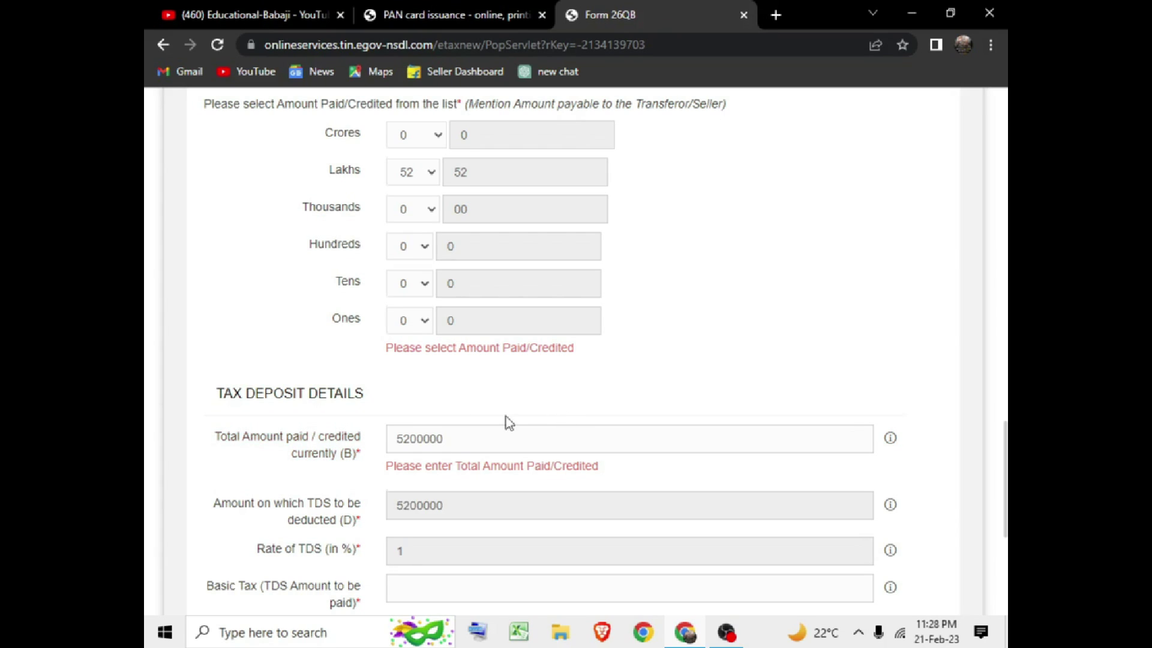
- Enter 52000 as the Basic Tax (TDS Amount to be paid) in the tax deposit details
scroll(506, 417, "down", 2)
left_click_drag(215, 390, 350, 405)
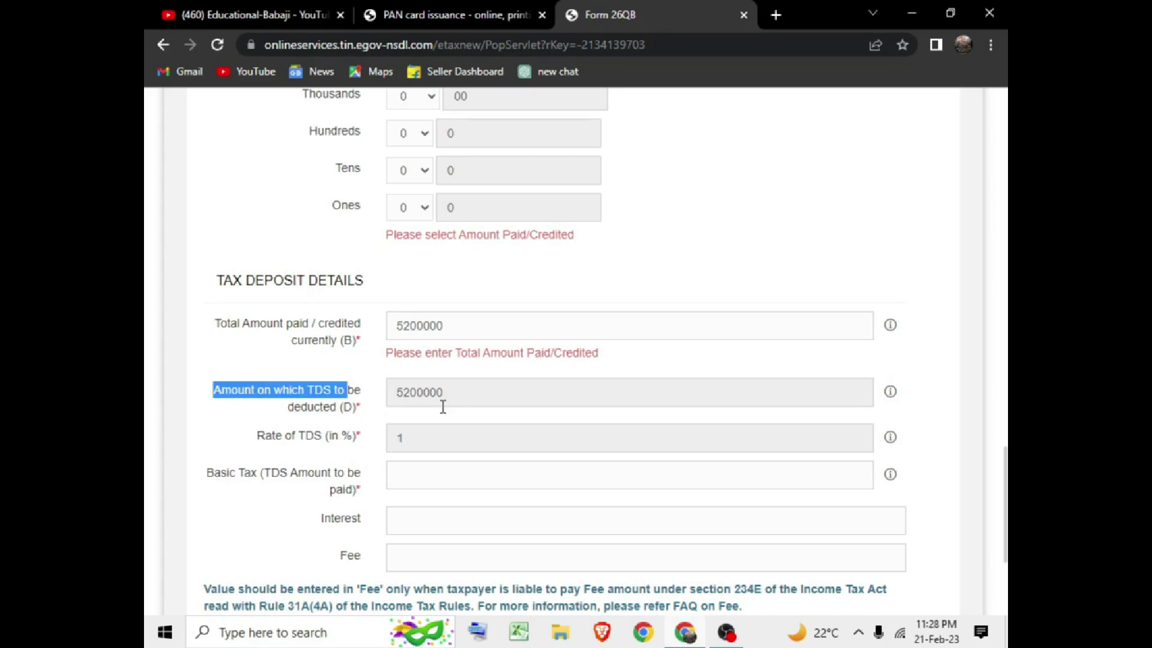
scroll(431, 390, "down", 2)
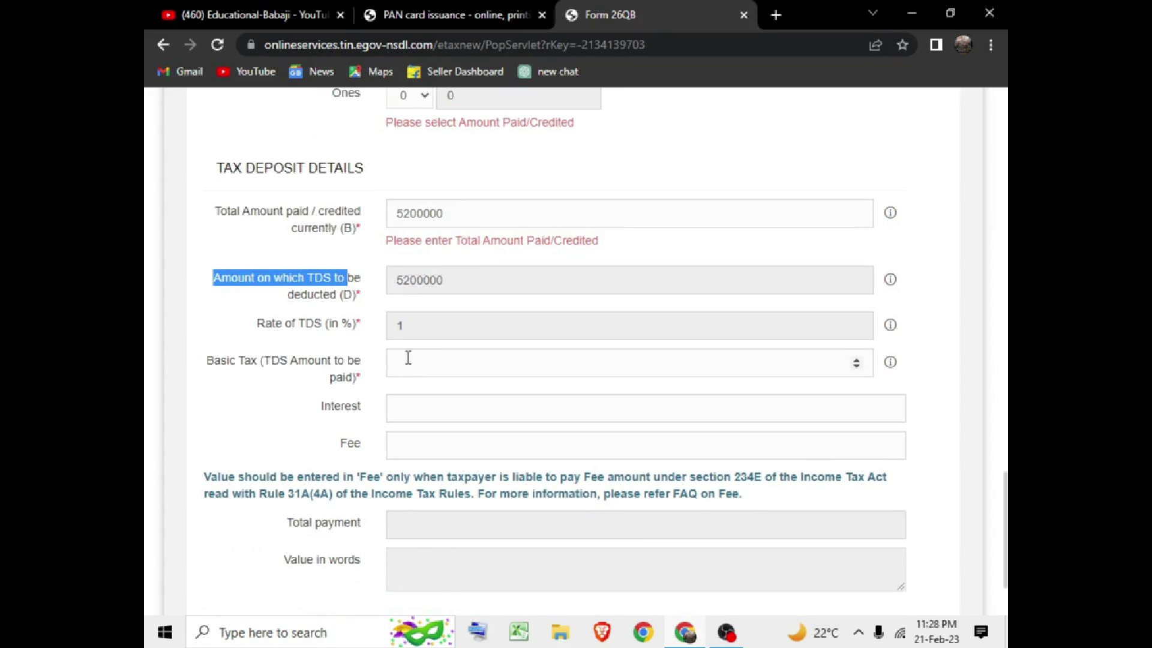
left_click(229, 361)
left_click_drag(230, 361, 302, 364)
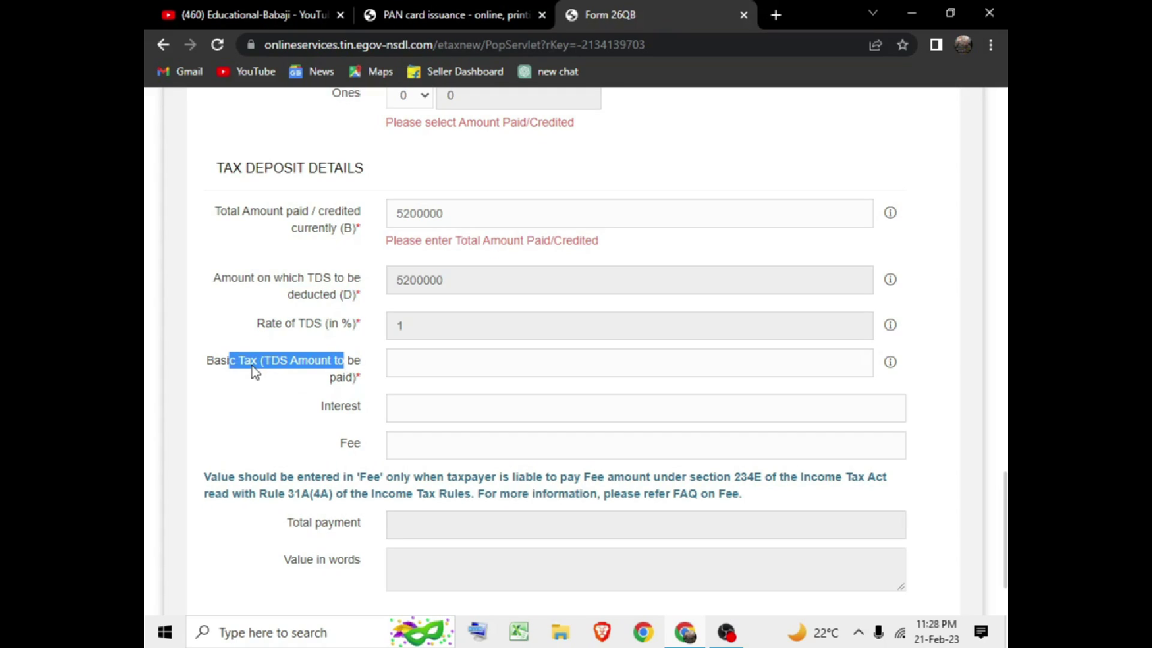
left_click(439, 366)
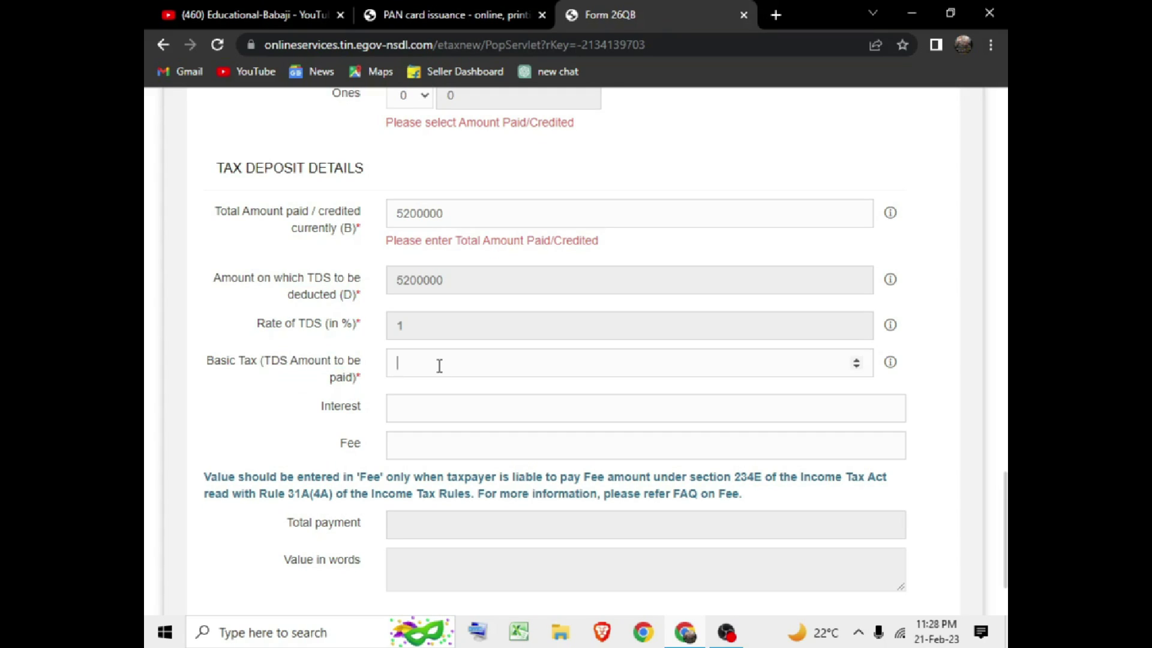
type("52000")
left_click(478, 397)
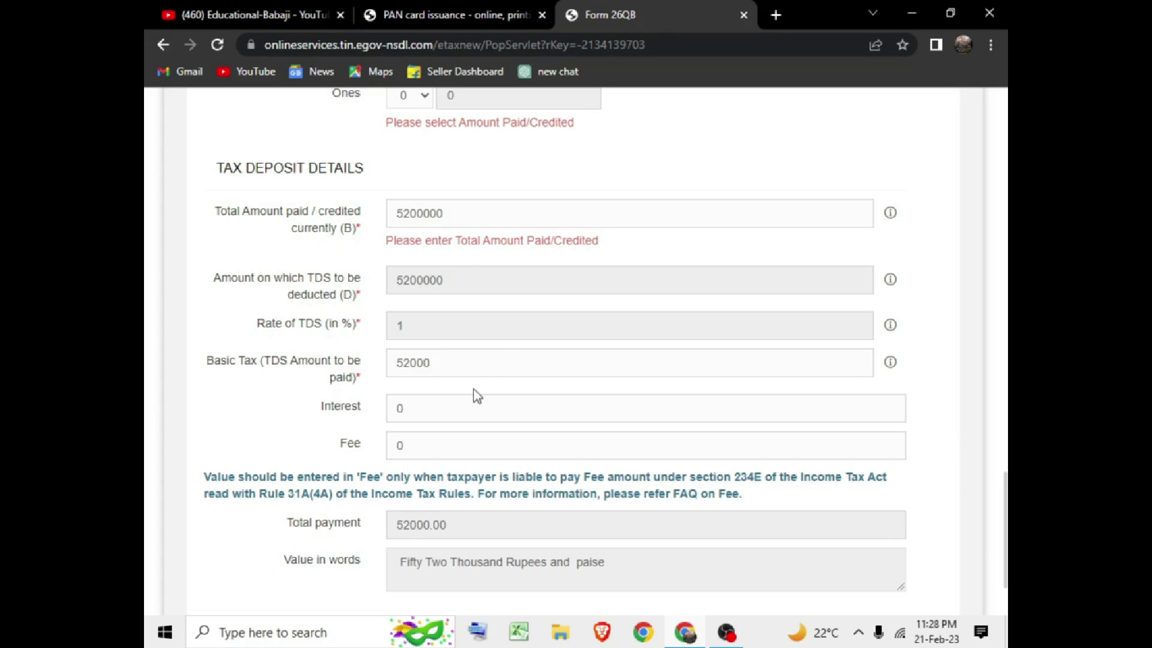
- Review the tax deposit totals and the complete address of the property transferred in the Property Details section
scroll(549, 277, "down", 2)
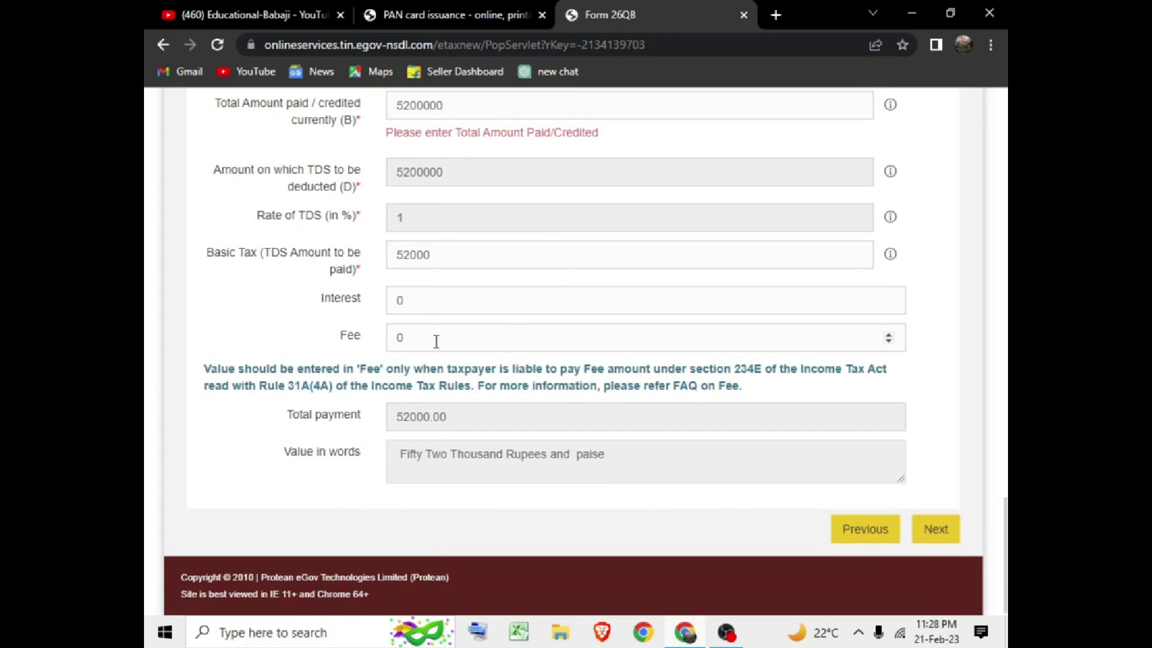
scroll(368, 390, "up", 5)
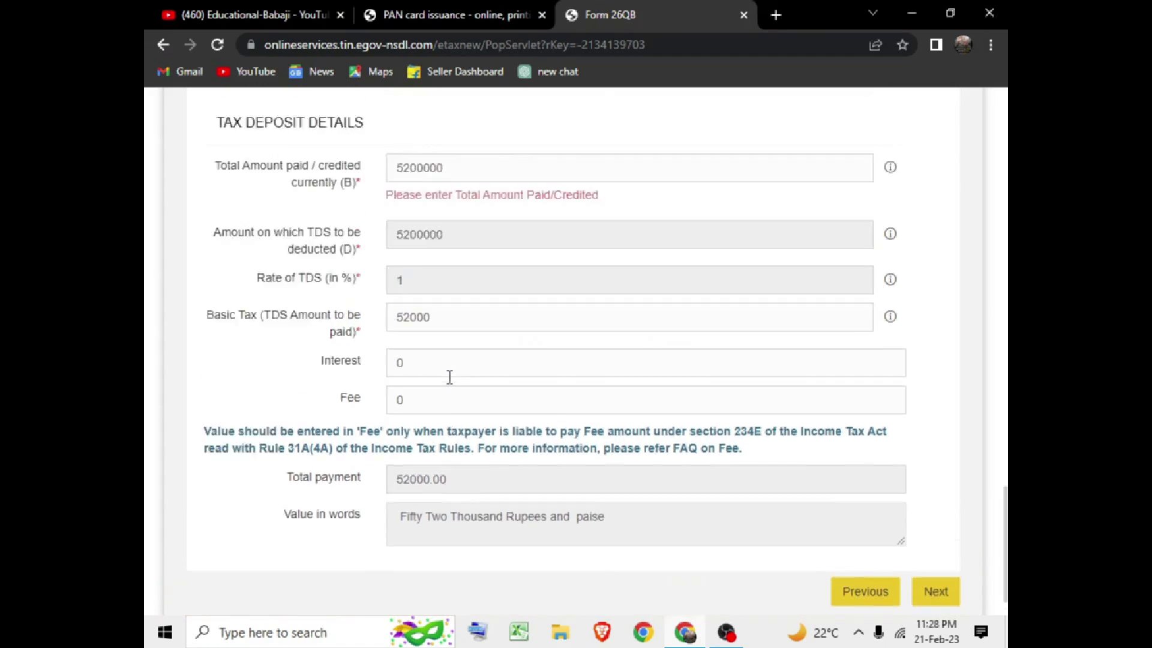
scroll(369, 390, "up", 20)
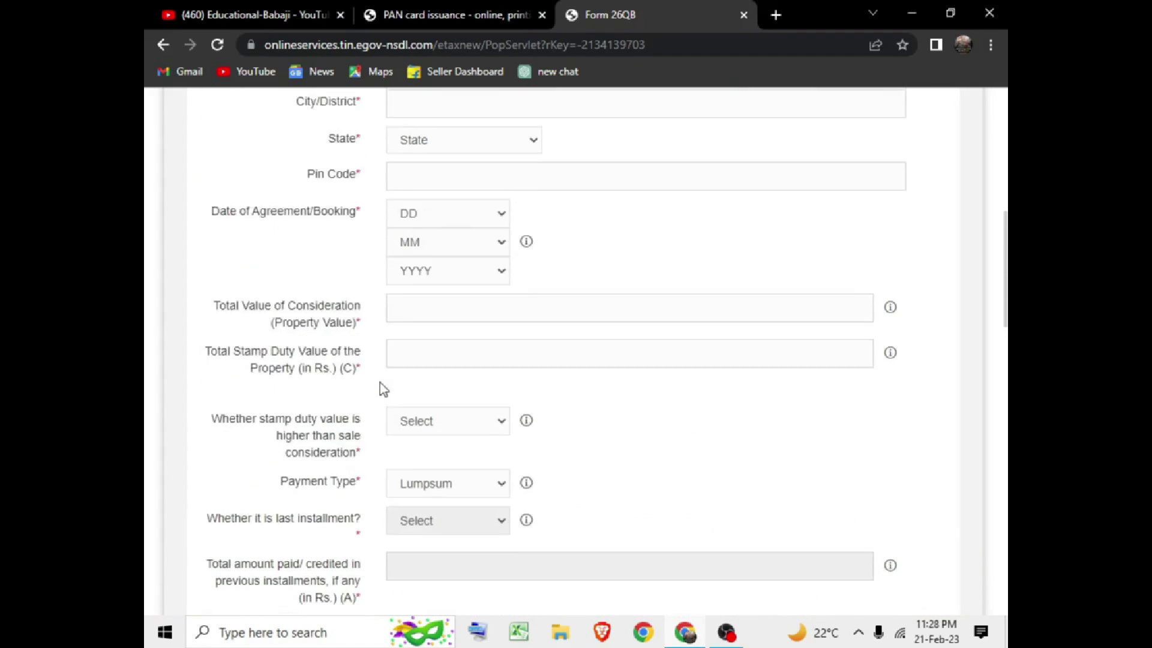
scroll(382, 366, "up", 1)
scroll(398, 411, "down", 3)
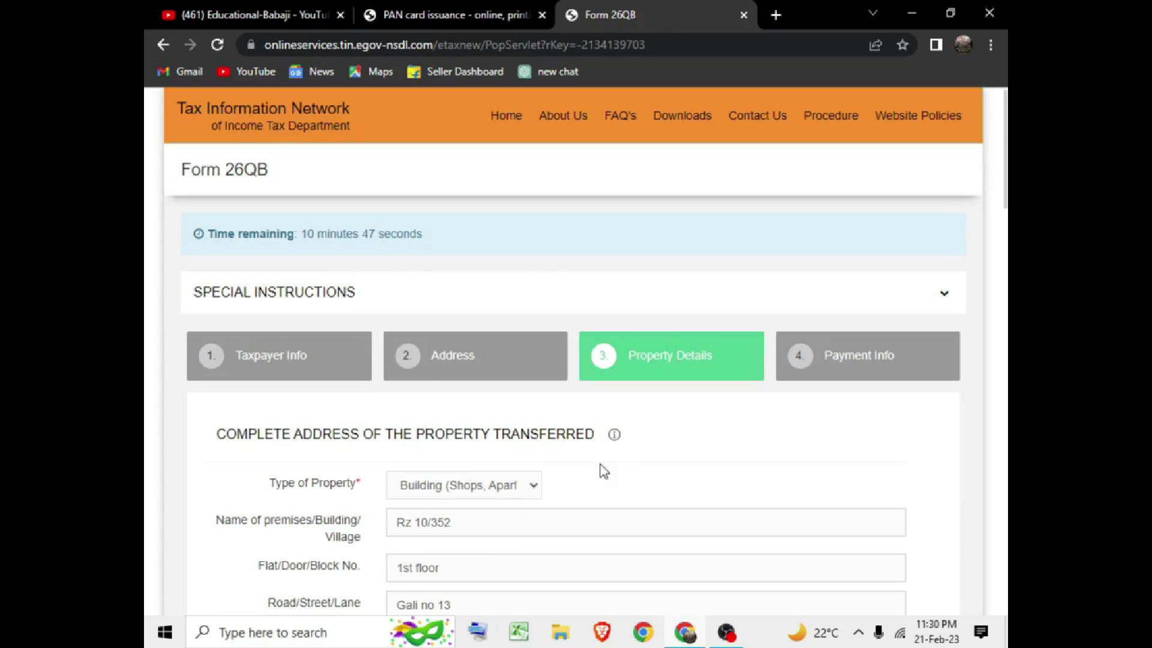
scroll(515, 378, "down", 5)
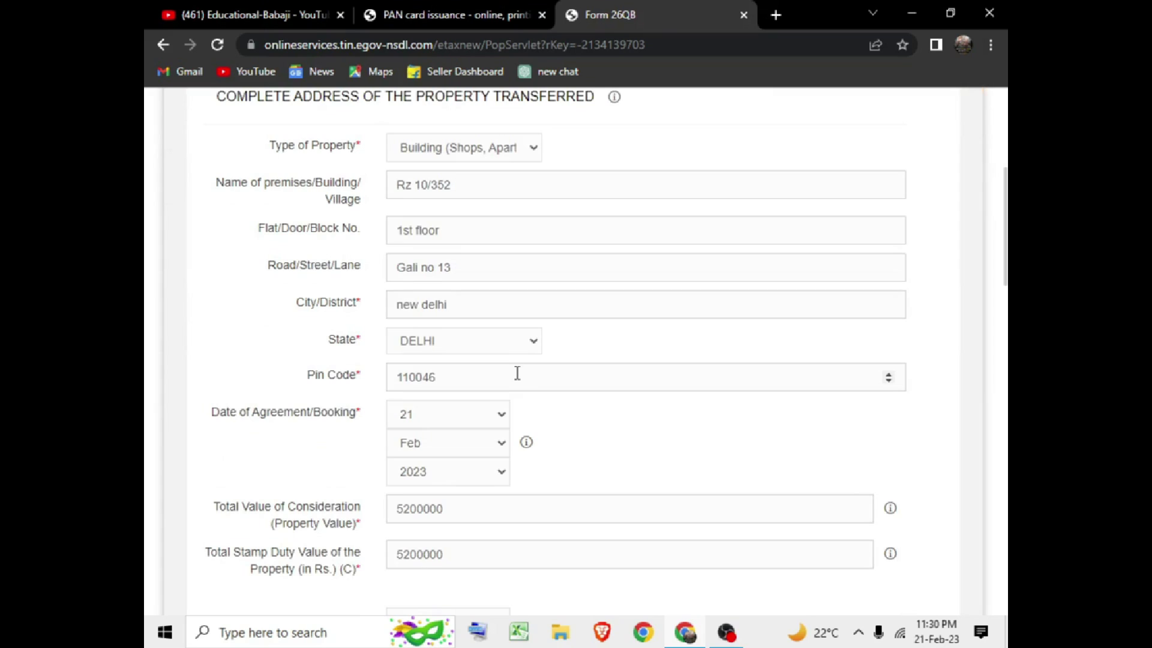
scroll(518, 378, "down", 4)
scroll(521, 396, "up", 9)
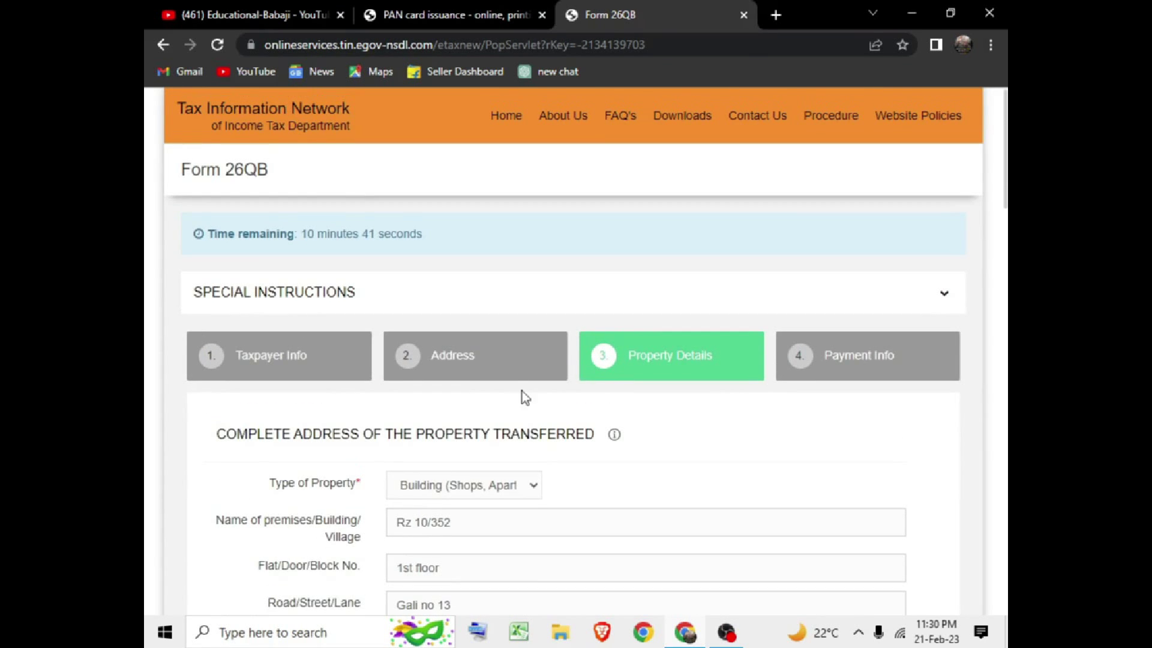
scroll(526, 397, "down", 2)
left_click_drag(227, 328, 521, 336)
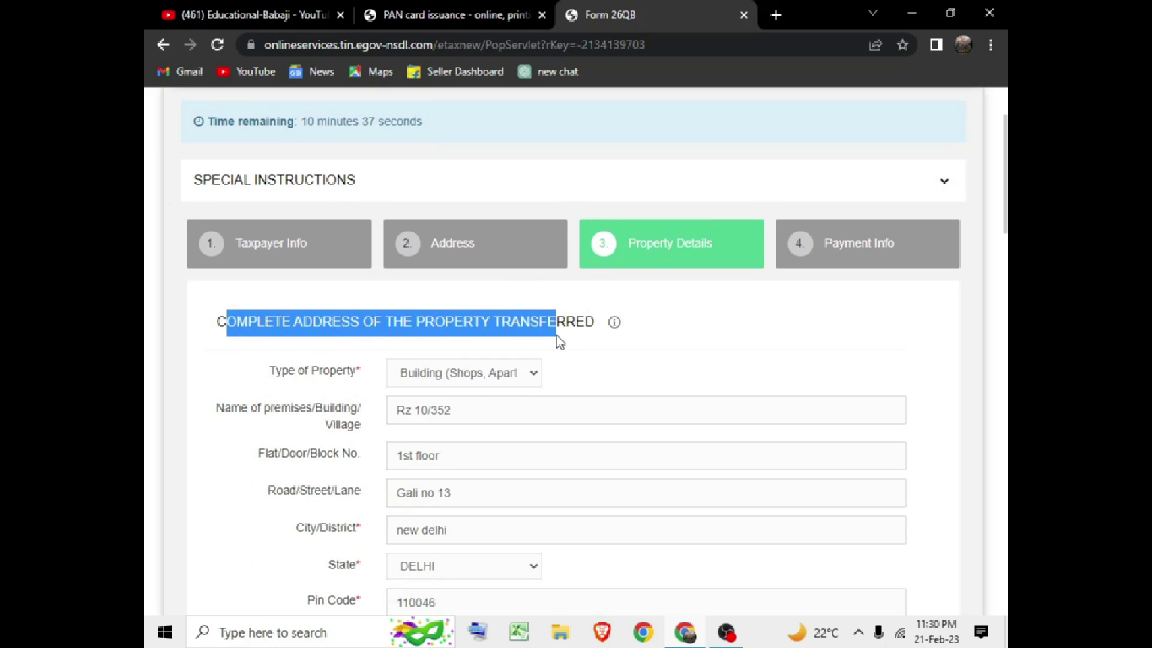
scroll(477, 388, "down", 2)
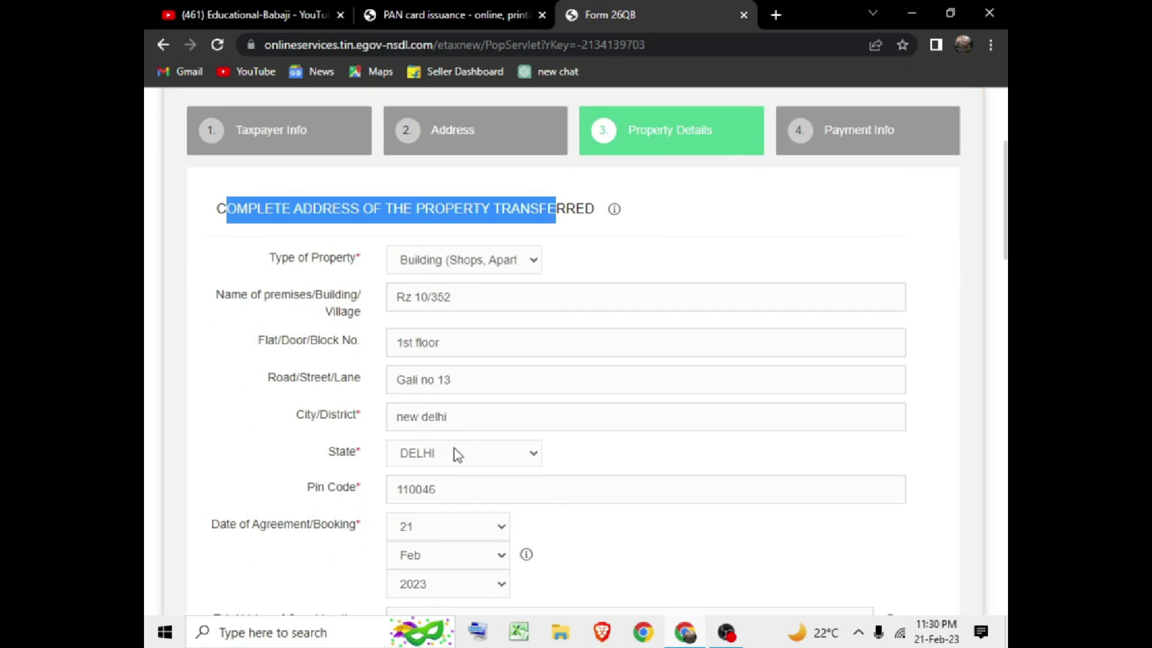
- Select Building (Shops, Apartments, Flats, Bungalows etc) as the type of property
scroll(456, 454, "down", 3)
scroll(444, 188, "up", 5)
left_click(452, 159)
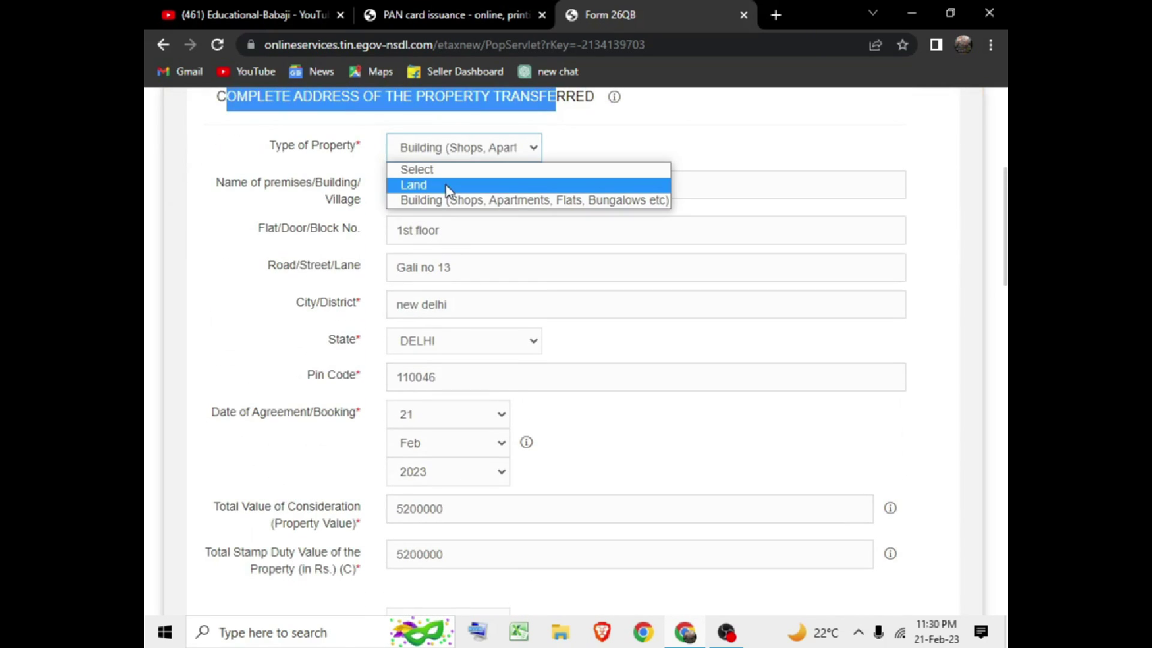
left_click(448, 200)
- Check the Date of Agreement/Booking and answer No to whether stamp duty value is higher than sale consideration
scroll(444, 195, "down", 2)
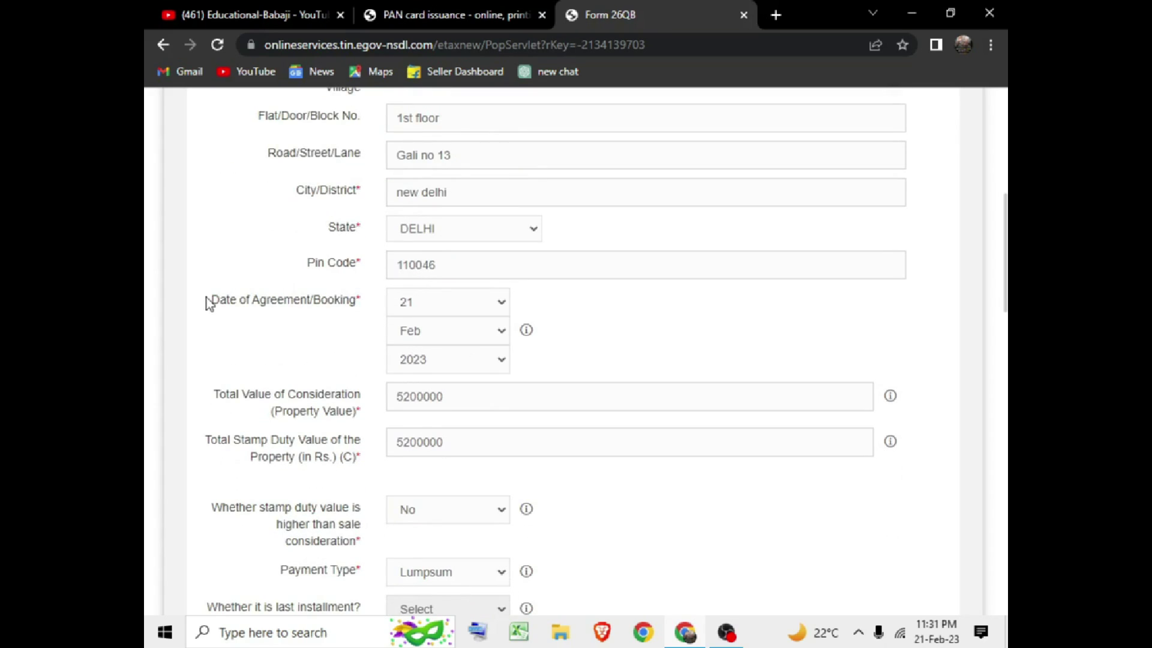
left_click_drag(207, 303, 351, 301)
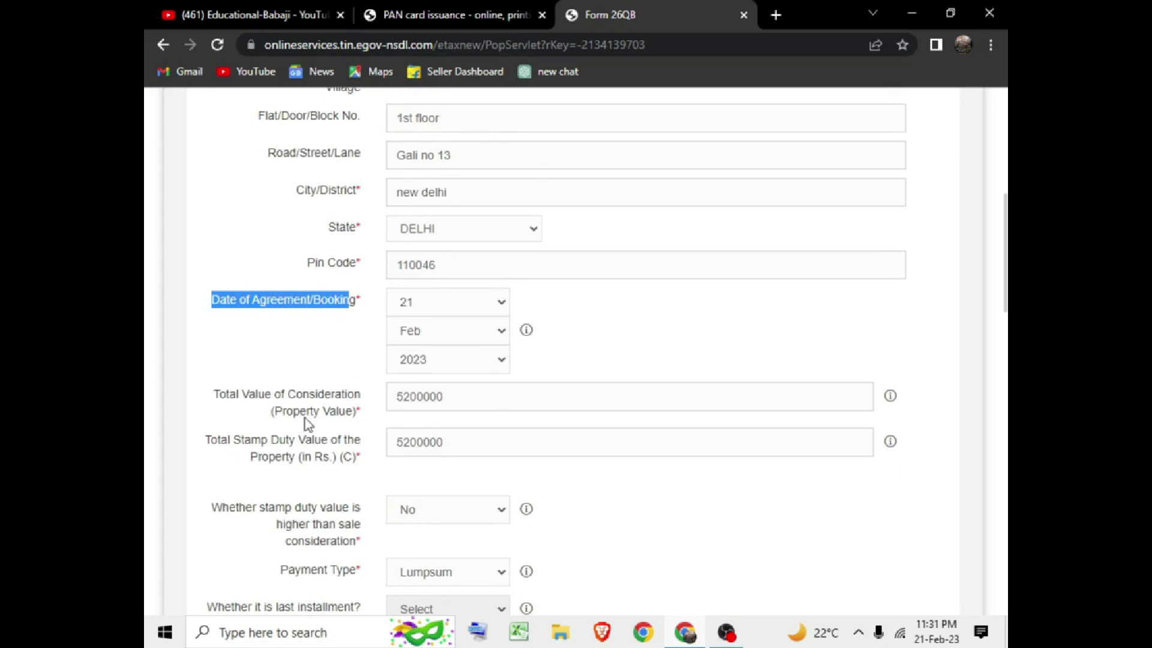
scroll(308, 423, "down", 2)
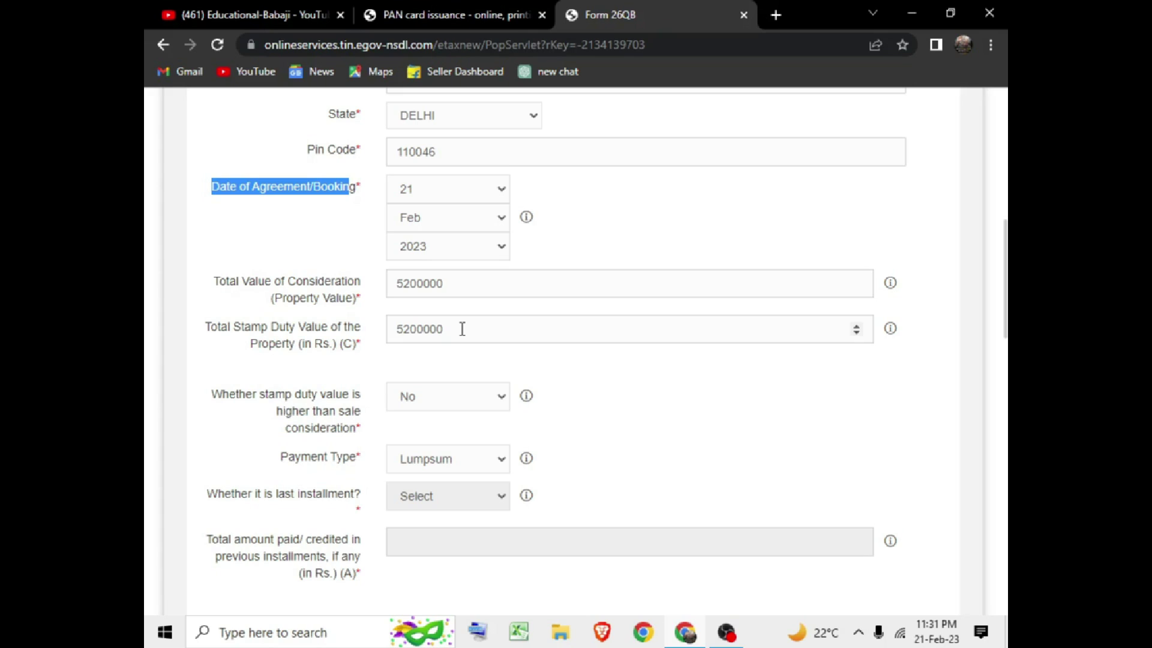
scroll(462, 329, "down", 2)
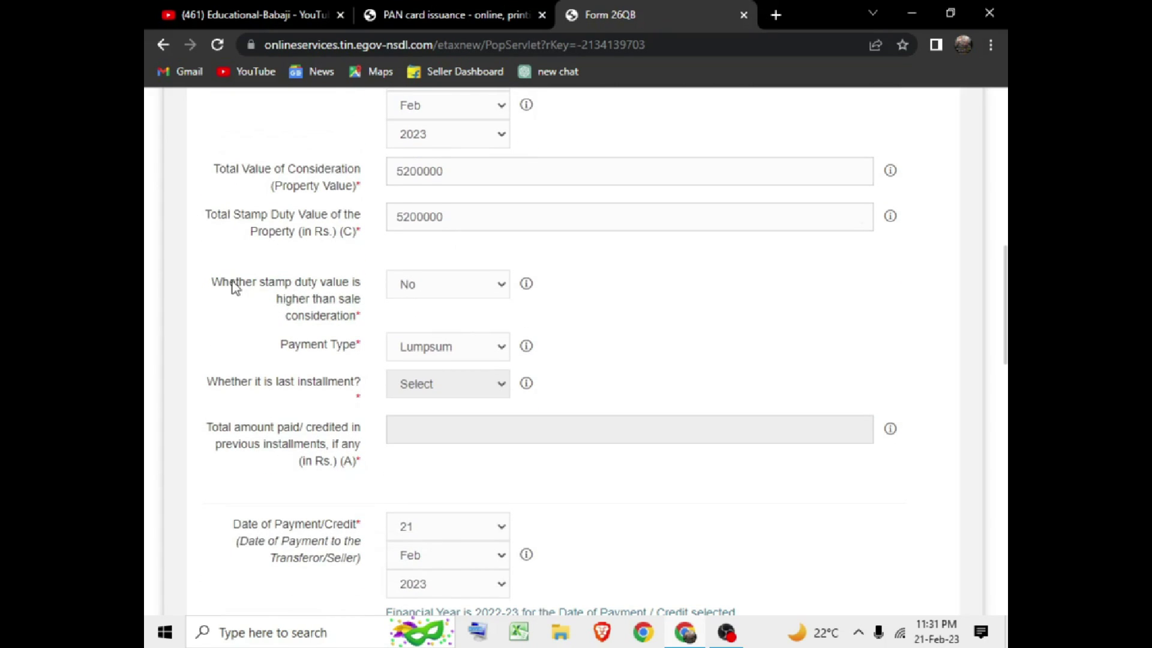
left_click_drag(231, 283, 355, 306)
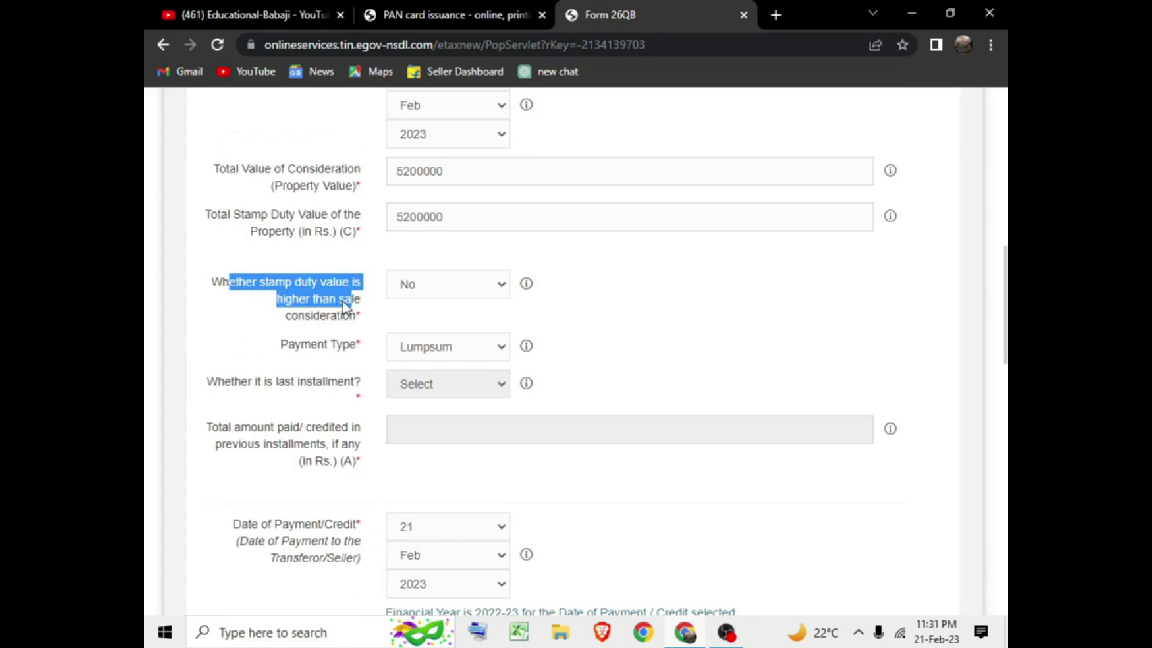
left_click(420, 296)
left_click(418, 330)
- Select Lumpsum as the payment type and dismiss the session expiration warning
scroll(365, 312, "down", 3)
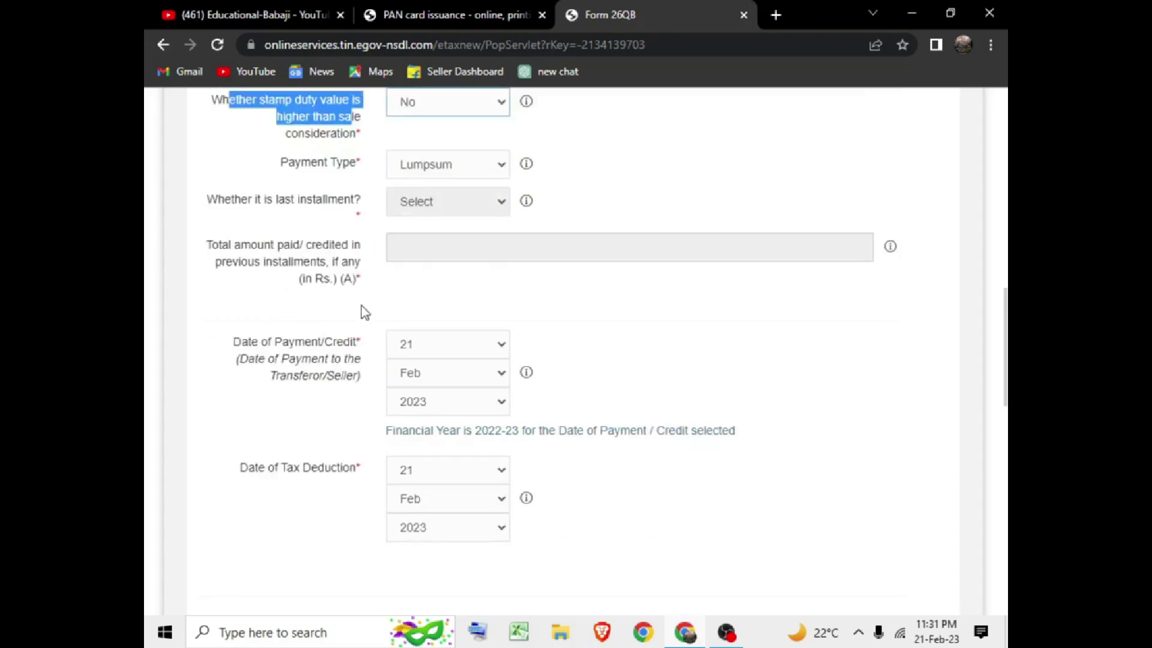
scroll(312, 210, "up", 2)
left_click_drag(279, 232, 349, 237)
left_click(486, 243)
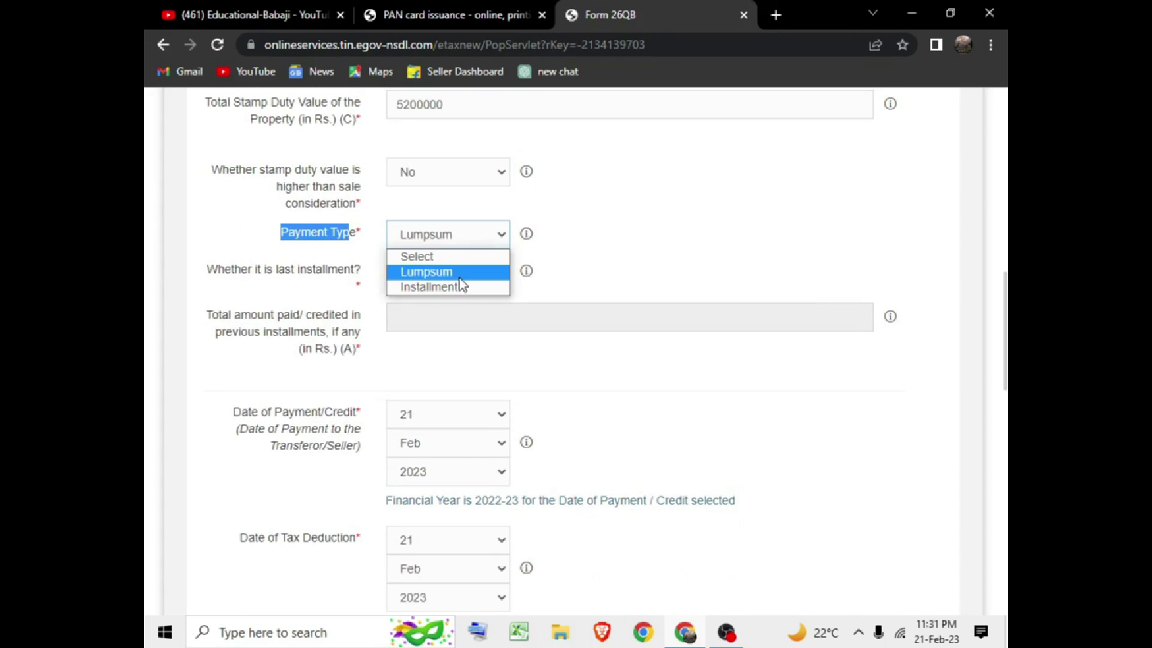
left_click(459, 279)
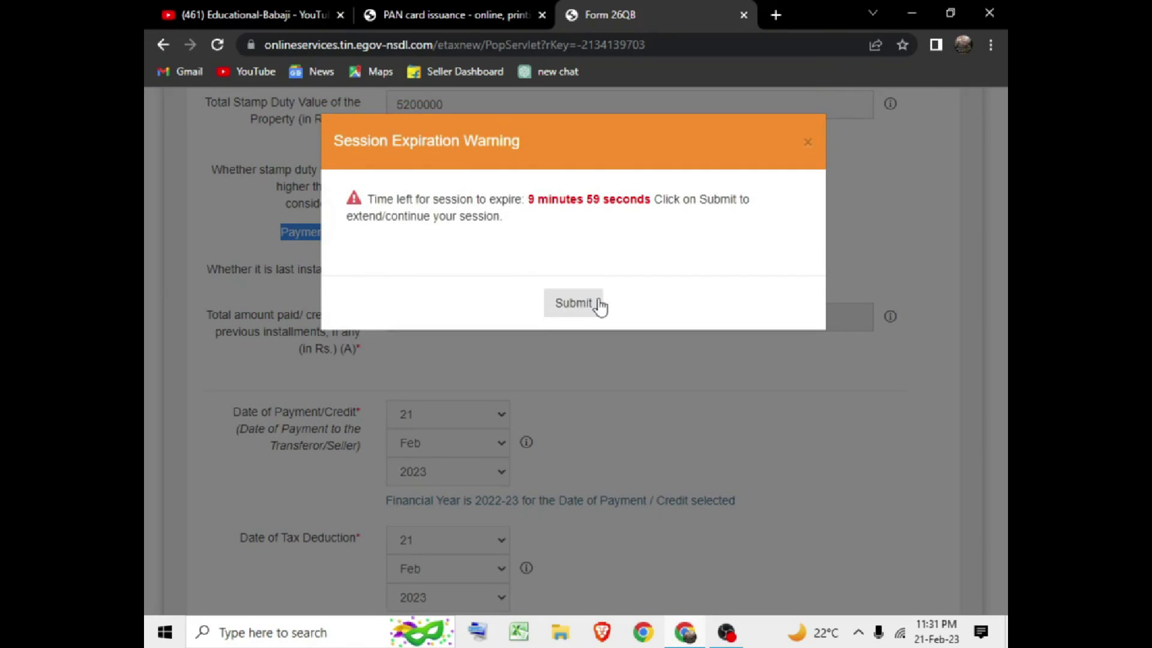
left_click(801, 144)
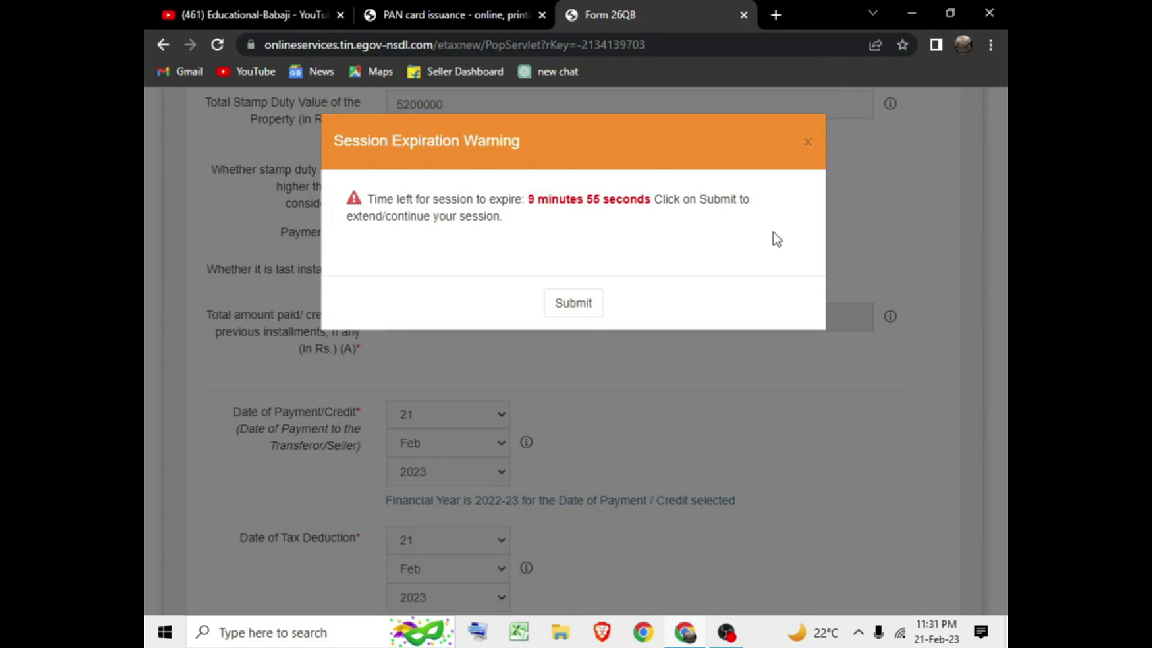
left_click(803, 144)
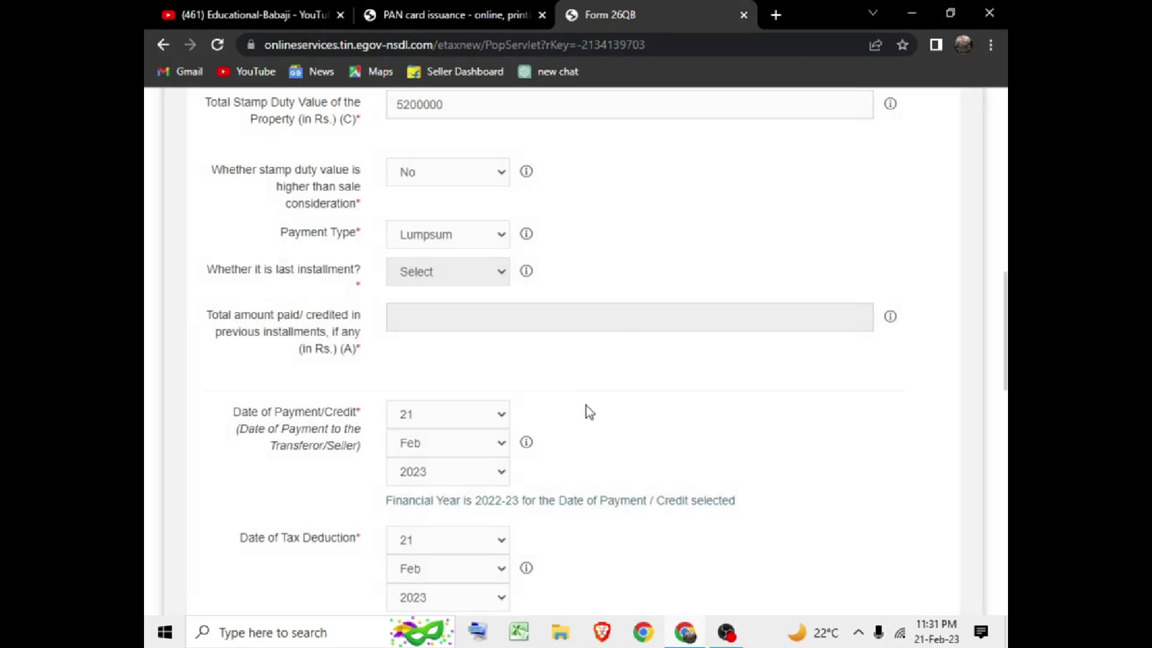
- Check the Date of Payment/Credit and the Date of Tax Deduction in the Property Details section
scroll(482, 325, "down", 2)
scroll(378, 345, "up", 2)
scroll(378, 340, "down", 2)
left_click_drag(242, 300, 323, 306)
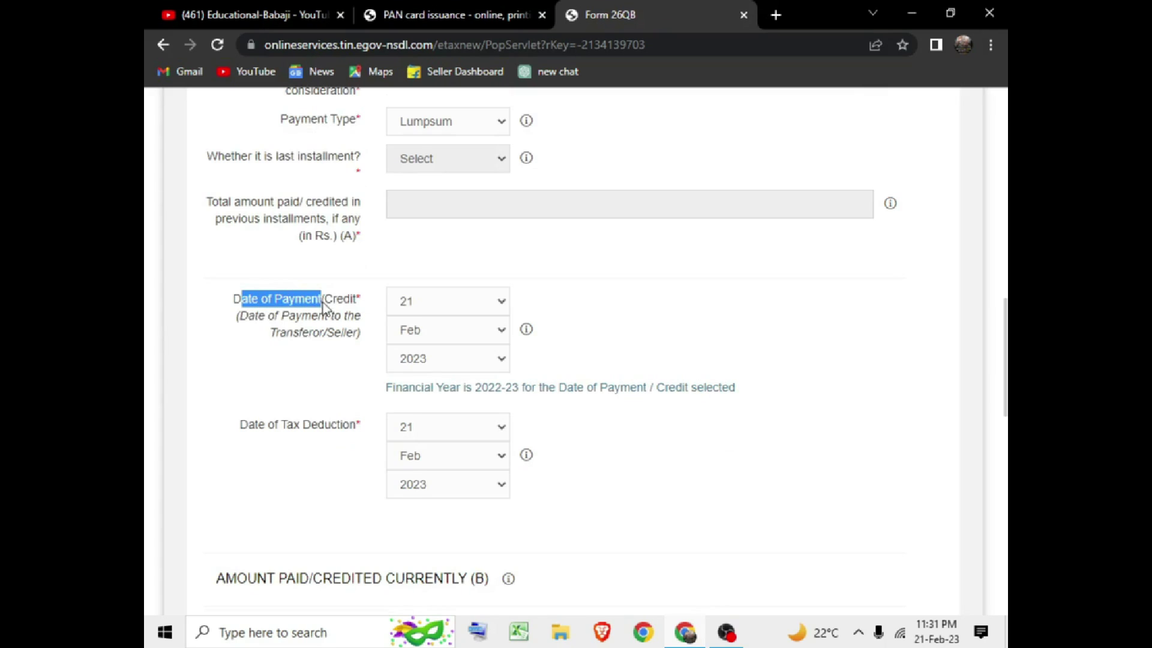
scroll(414, 360, "down", 3)
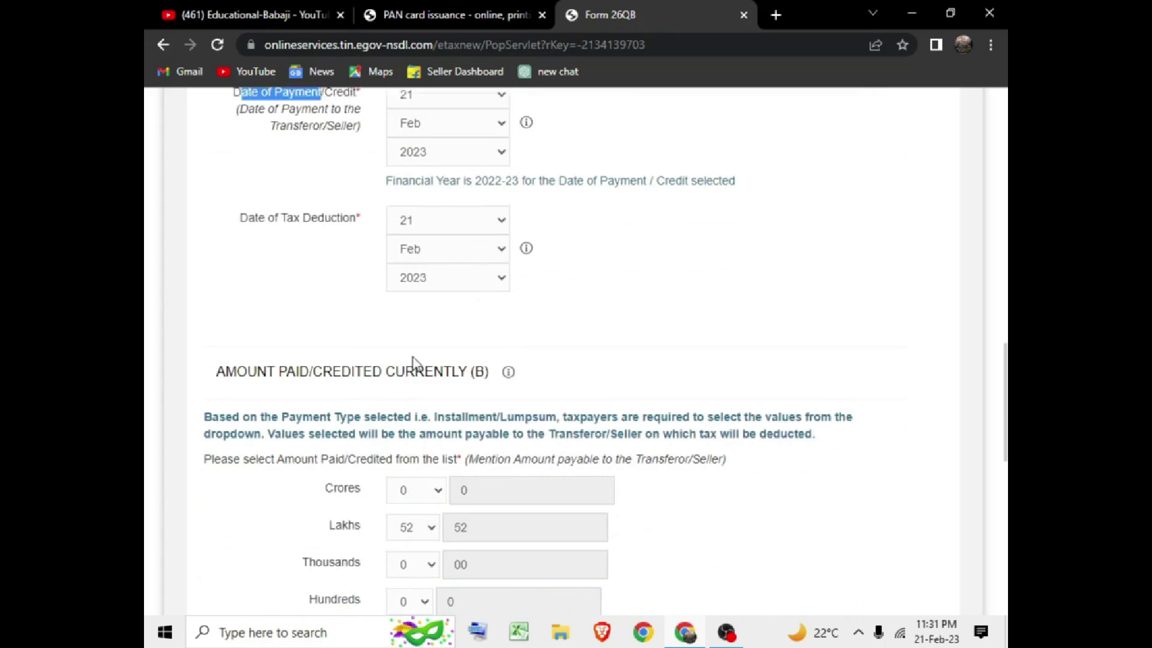
left_click_drag(239, 201, 344, 205)
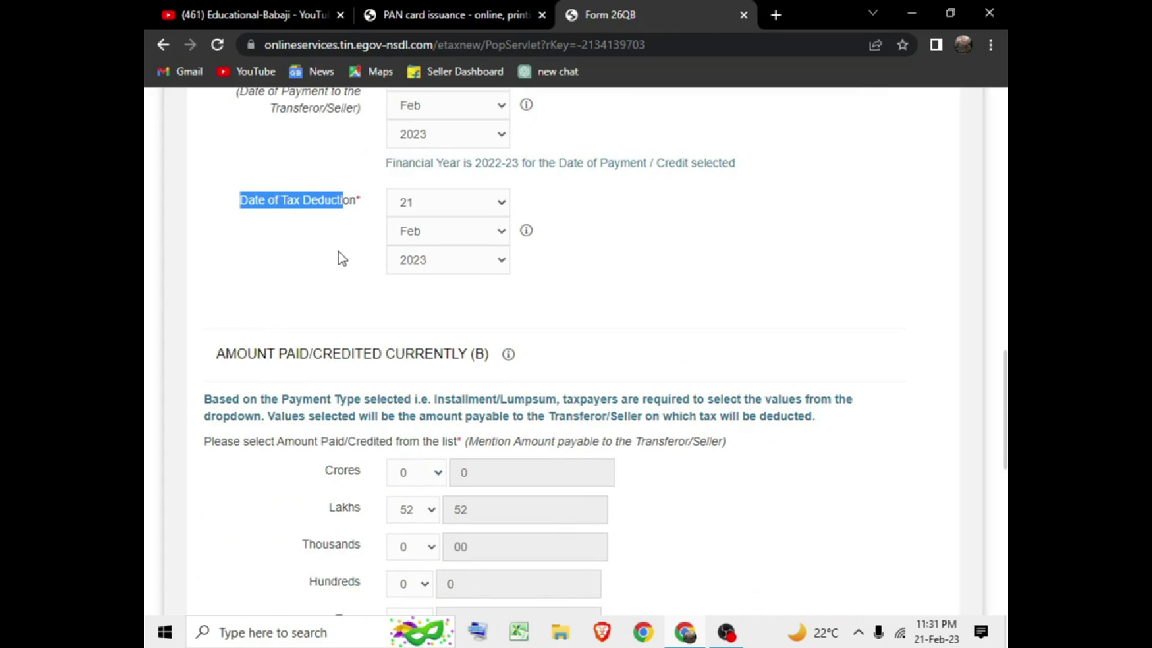
scroll(341, 258, "up", 2)
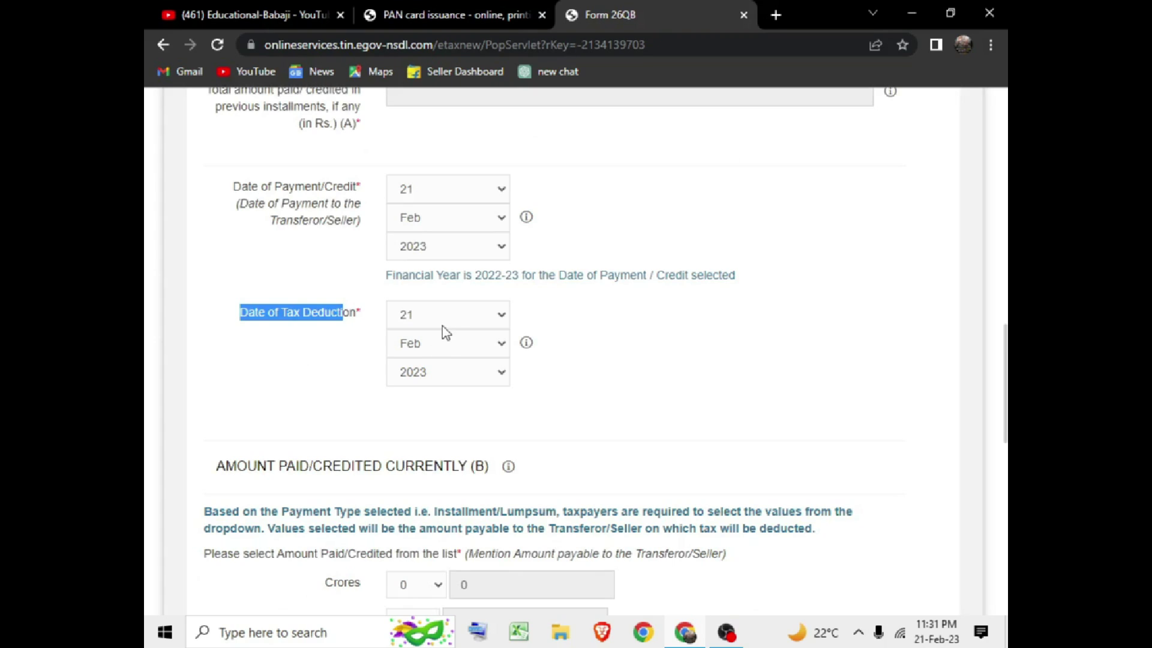
scroll(408, 384, "down", 2)
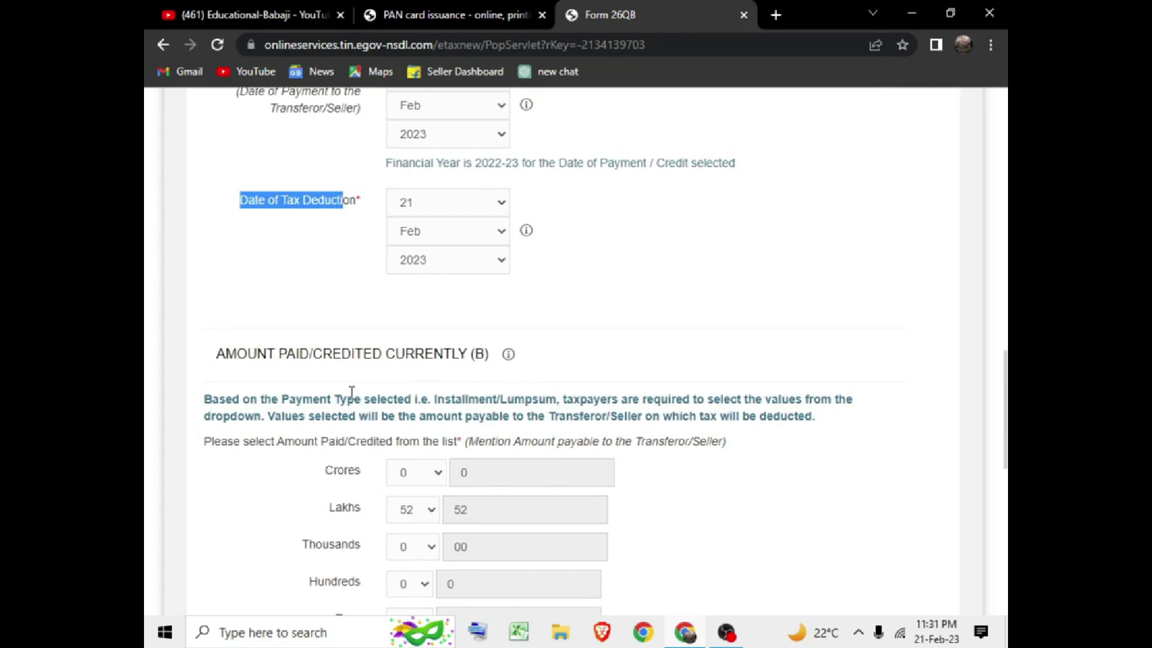
- Try 14 for the thousands of the Amount Paid/Credited Currently and set it back to 0
scroll(300, 324, "down", 2)
left_click_drag(246, 240, 415, 241)
scroll(384, 249, "down", 2)
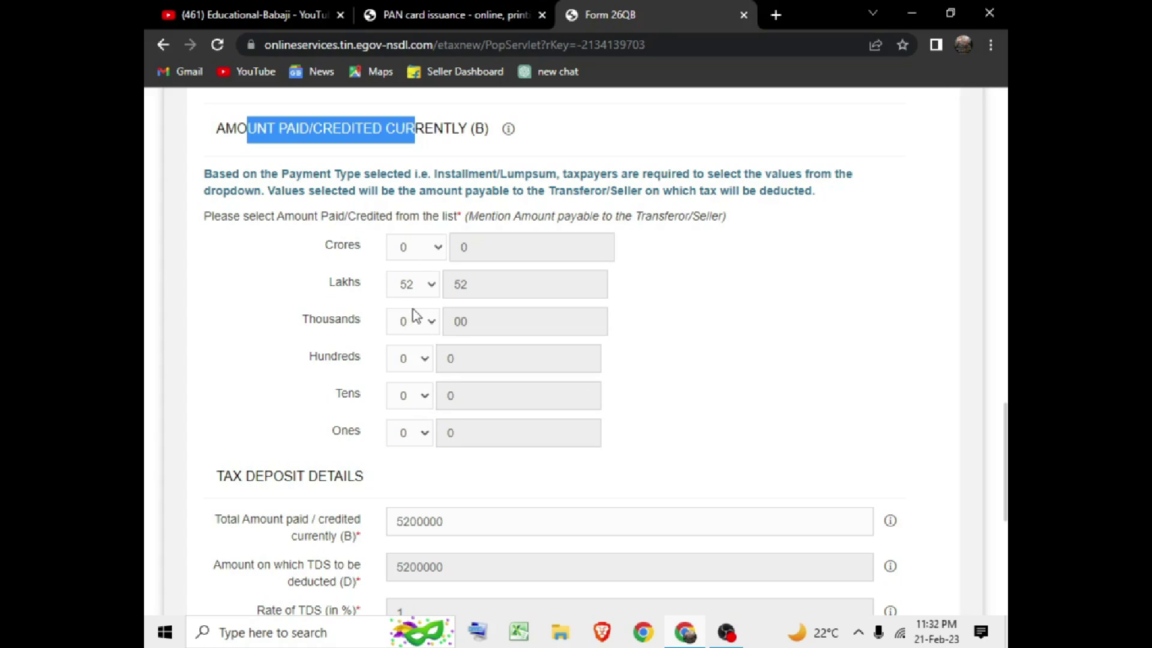
left_click(421, 327)
scroll(412, 193, "down", 2)
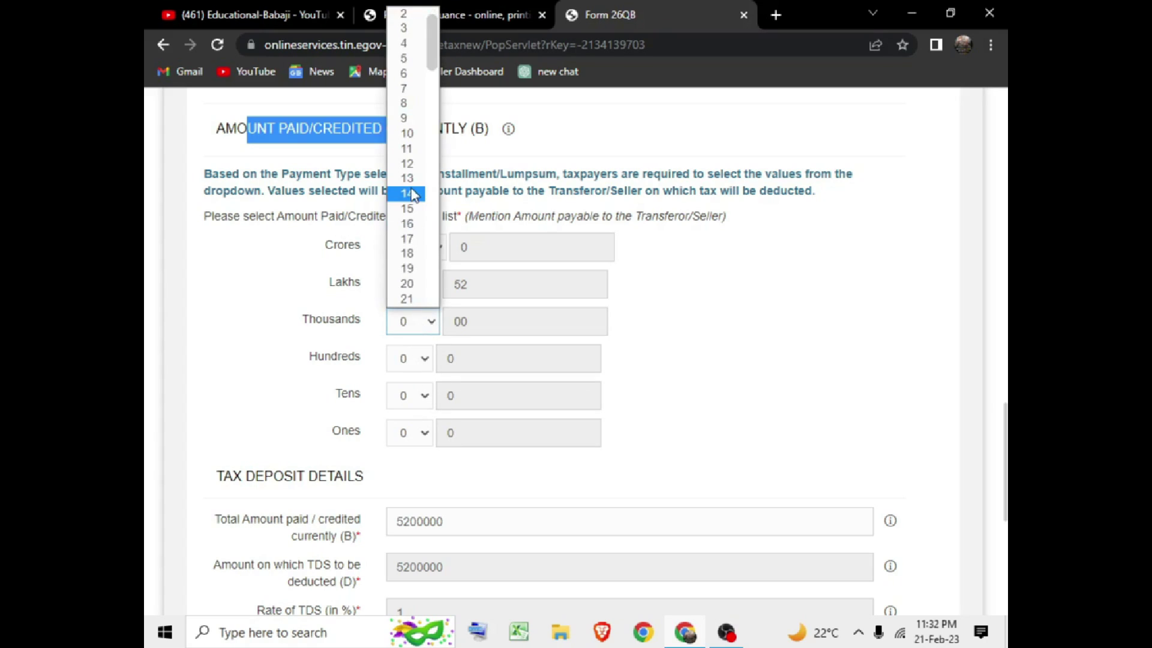
left_click(404, 193)
left_click(424, 363)
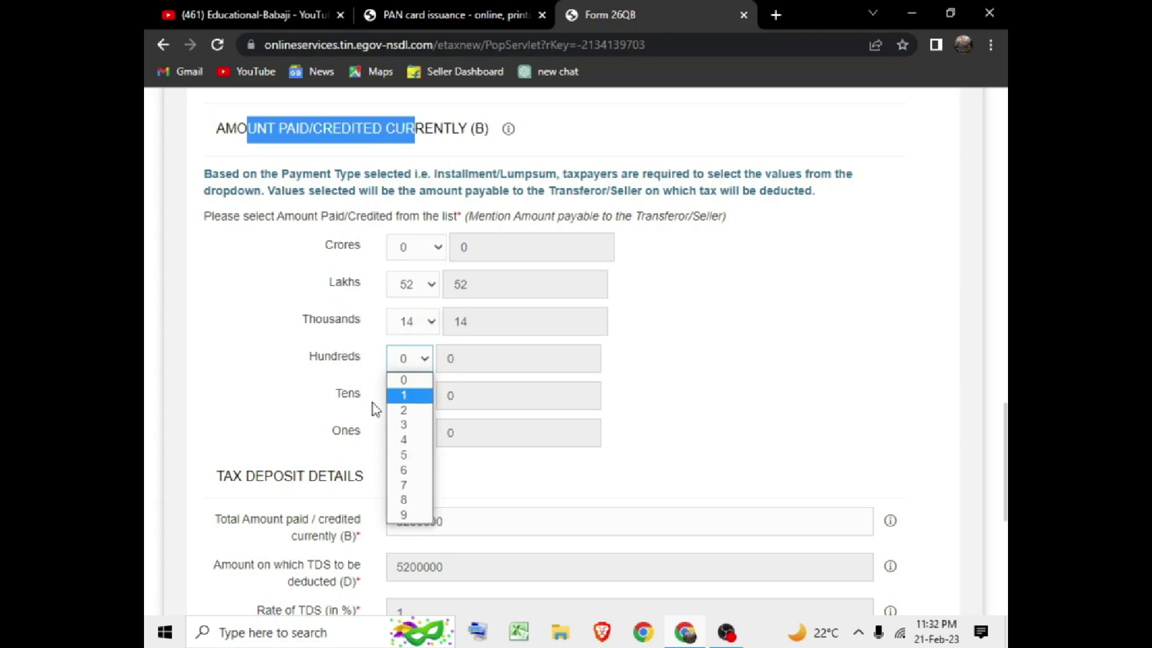
left_click(408, 327)
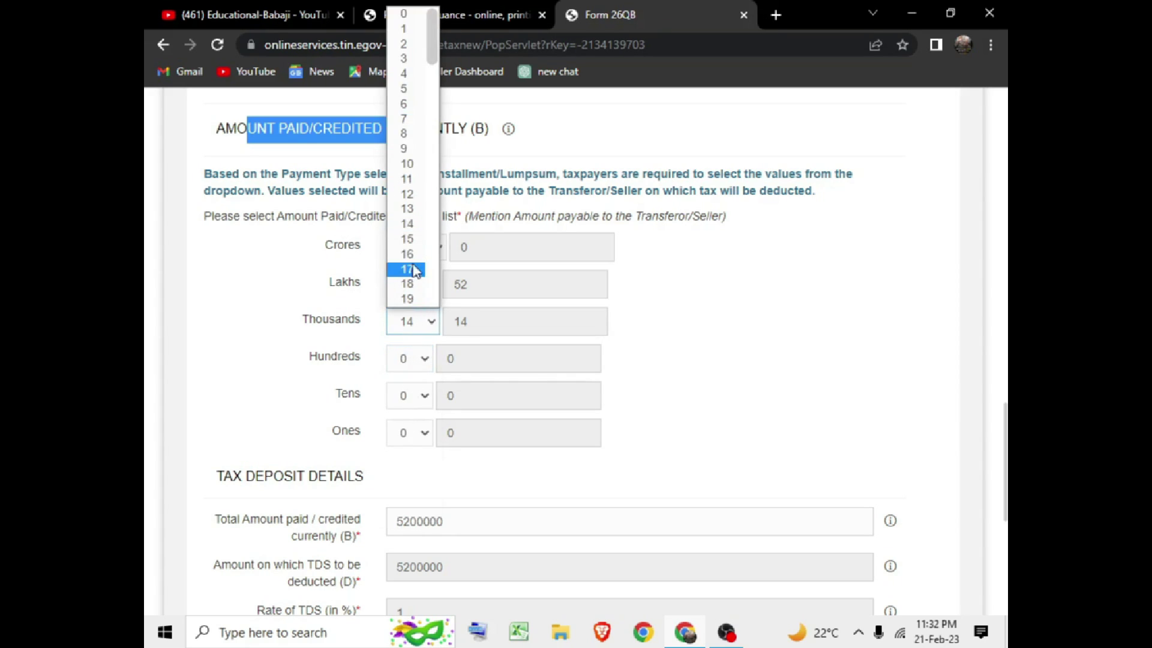
left_click(410, 18)
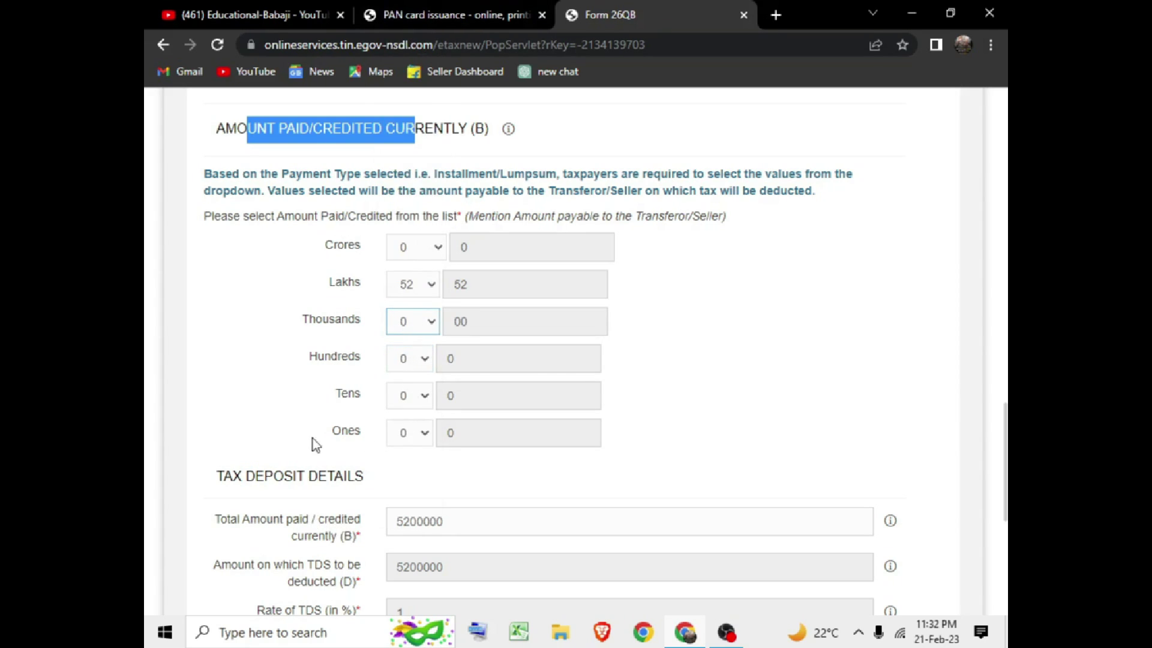
- Review the tax deposit amounts and the total payment in words, and continue to the Payment Info section
scroll(312, 435, "down", 2)
scroll(306, 431, "down", 2)
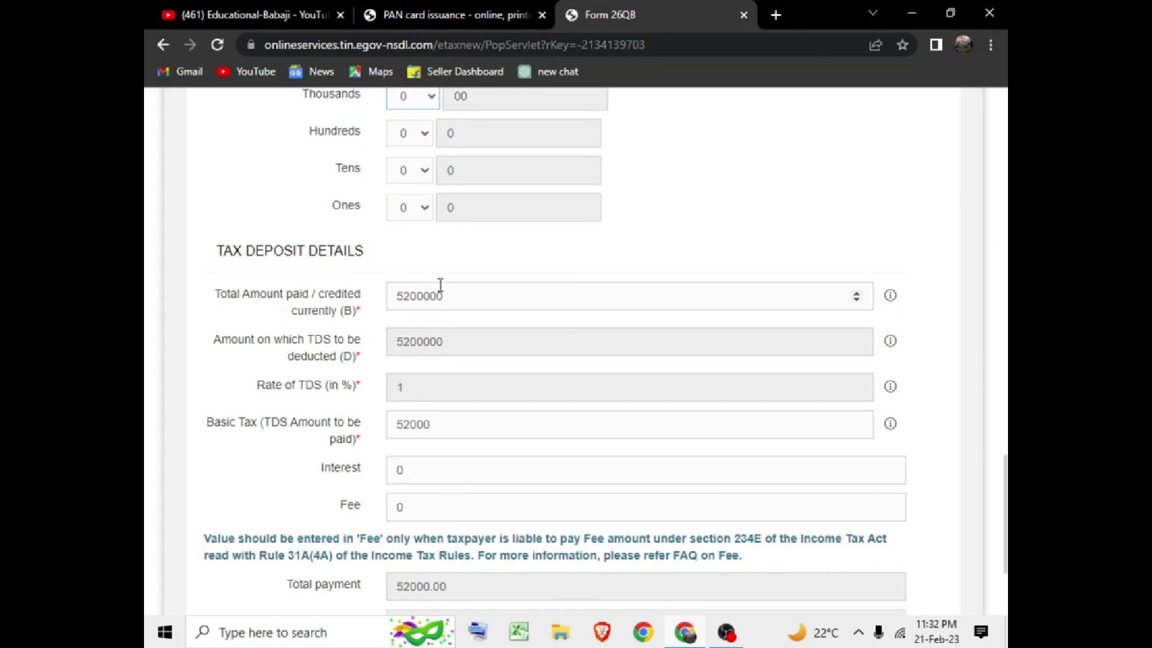
left_click_drag(444, 297, 390, 297)
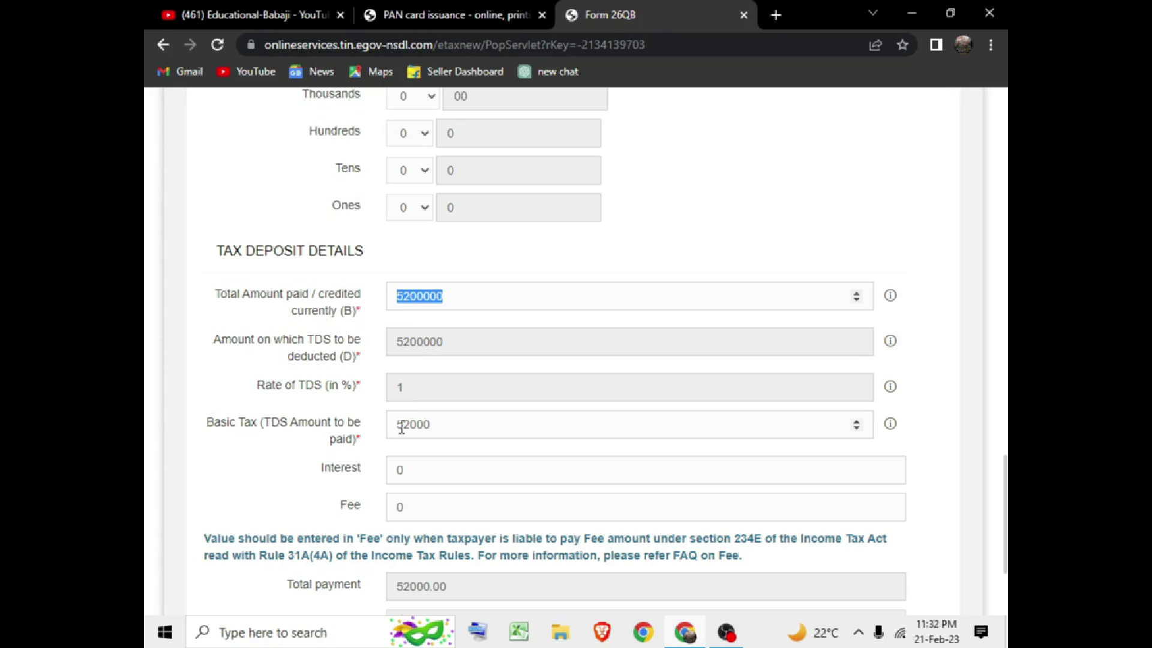
scroll(401, 428, "down", 2)
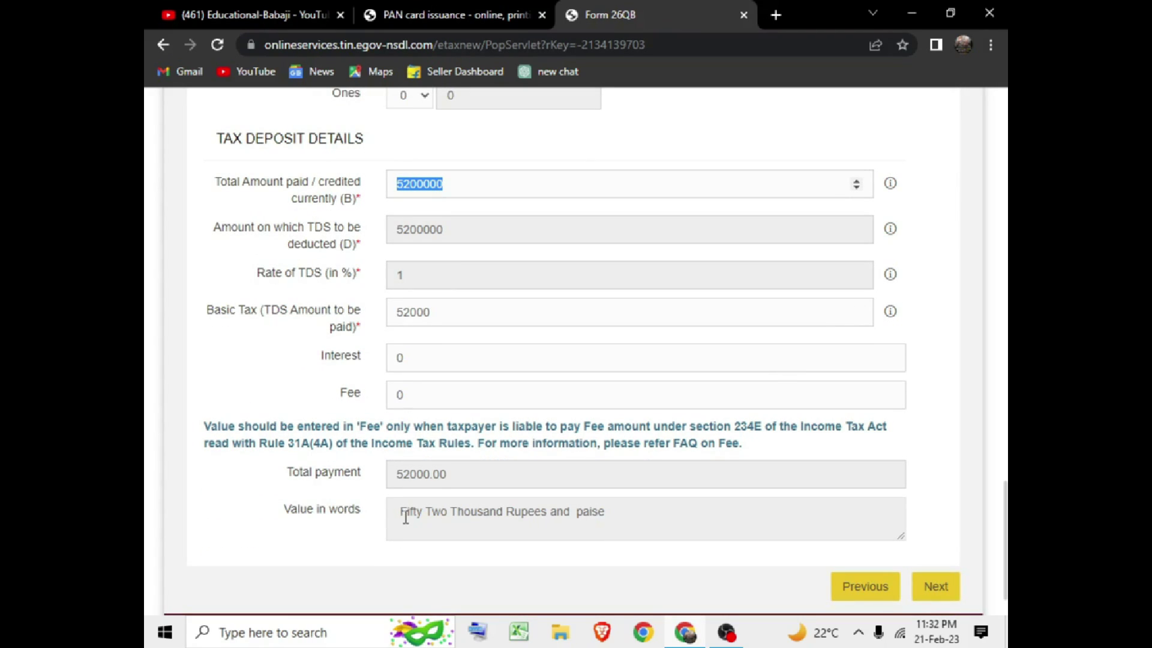
left_click_drag(406, 517, 483, 518)
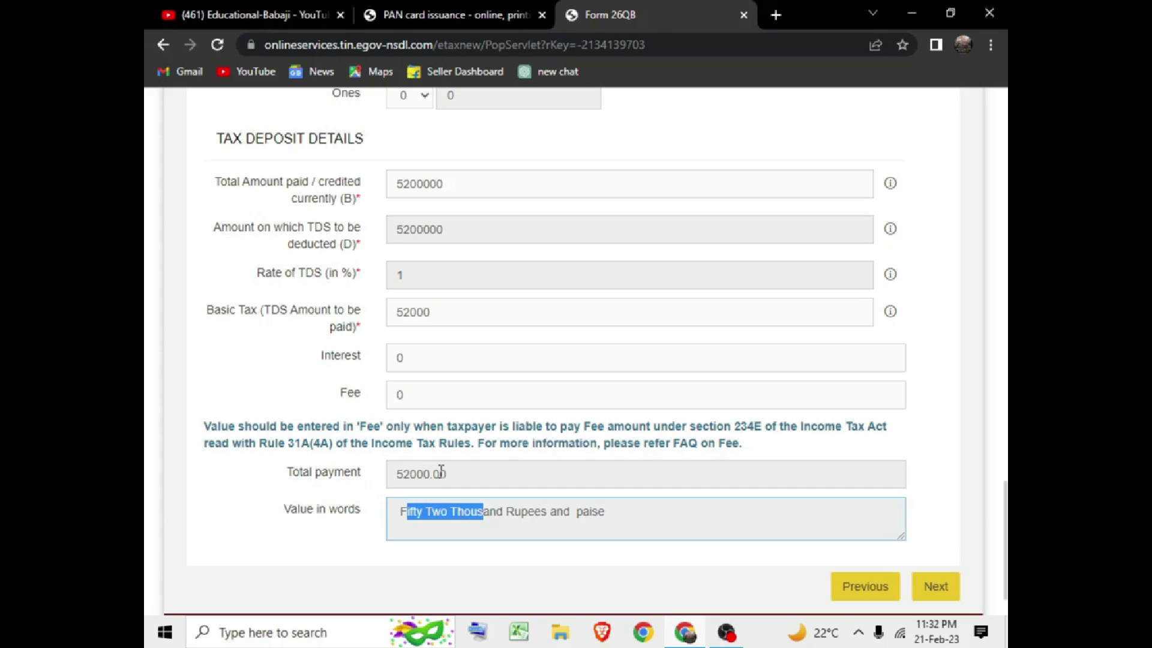
scroll(472, 531, "up", 6)
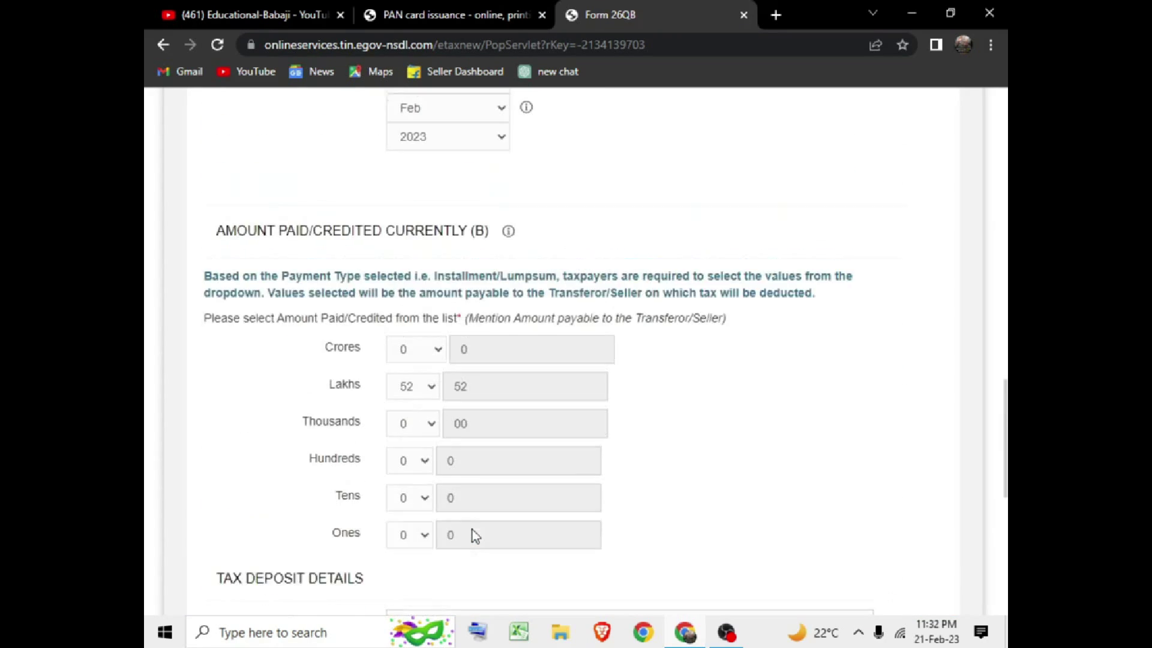
scroll(473, 531, "down", 6)
left_click(939, 588)
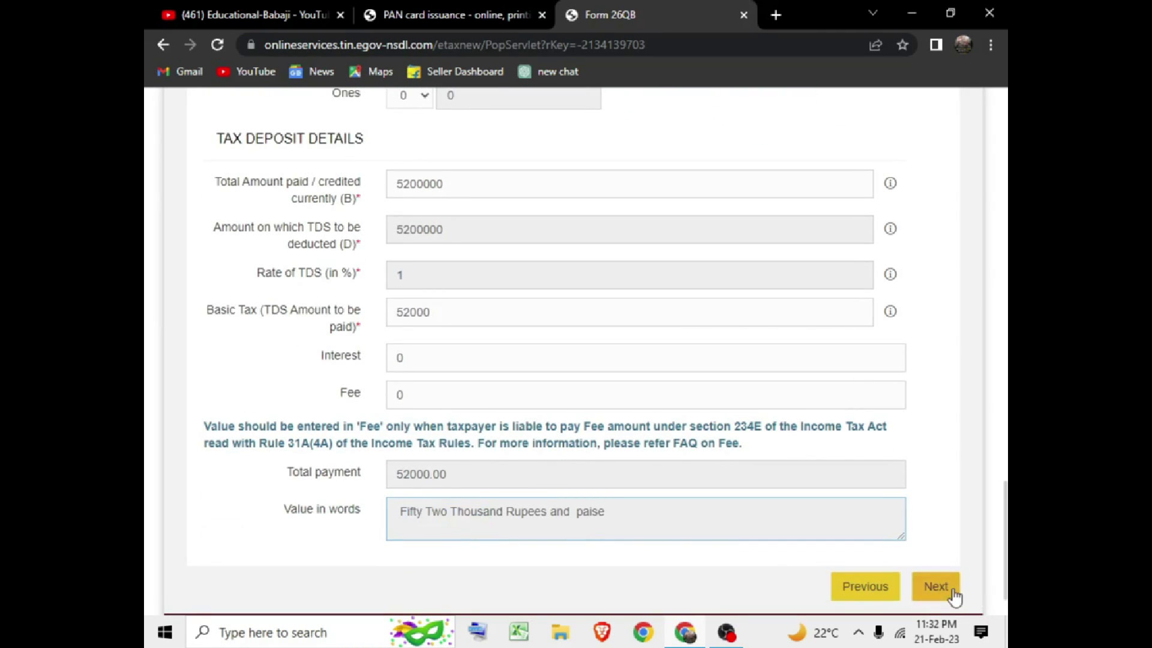
- Choose e-tax payment immediately as the mode of payment, with State Bank of India for Net-Banking
scroll(610, 463, "down", 2)
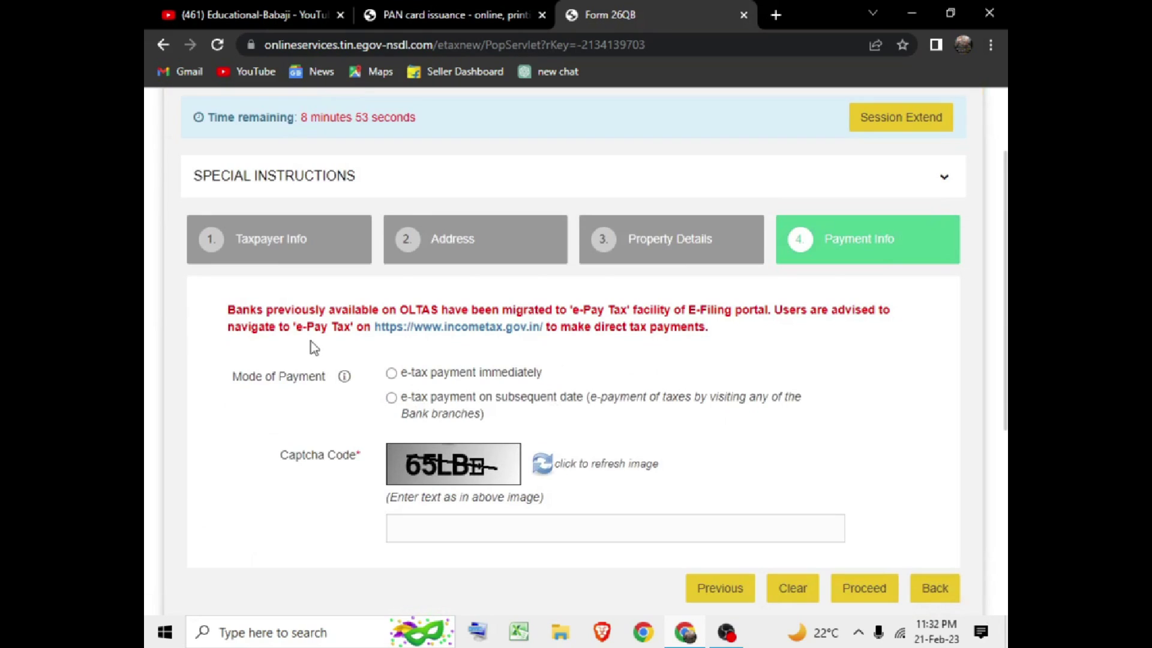
left_click(391, 374)
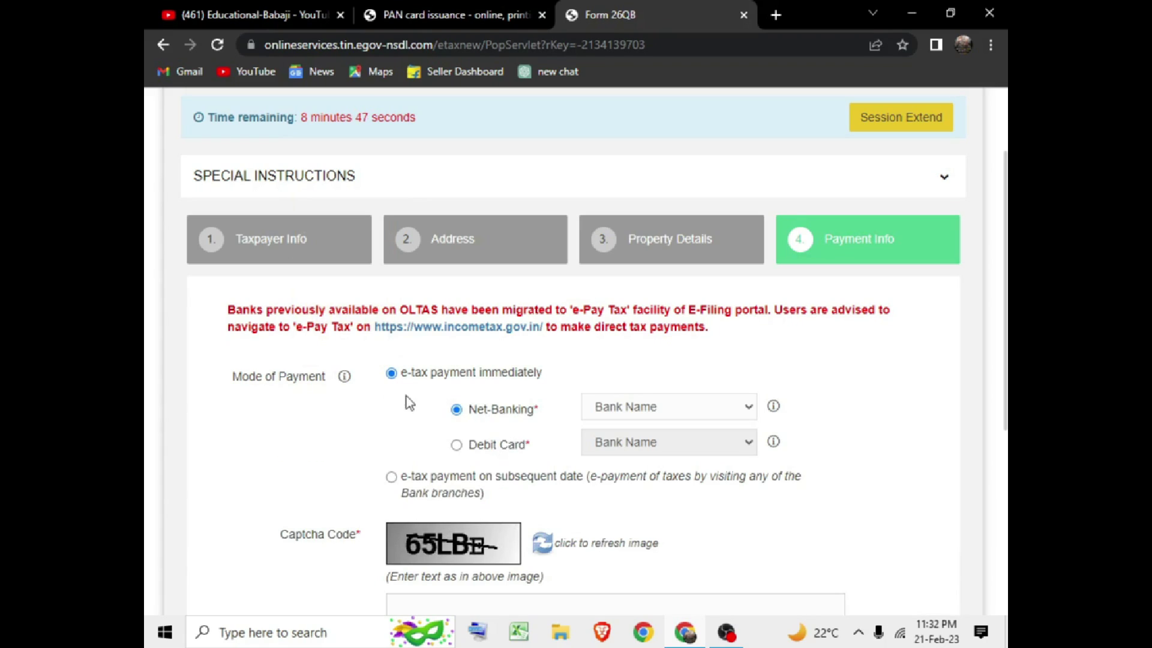
left_click(624, 407)
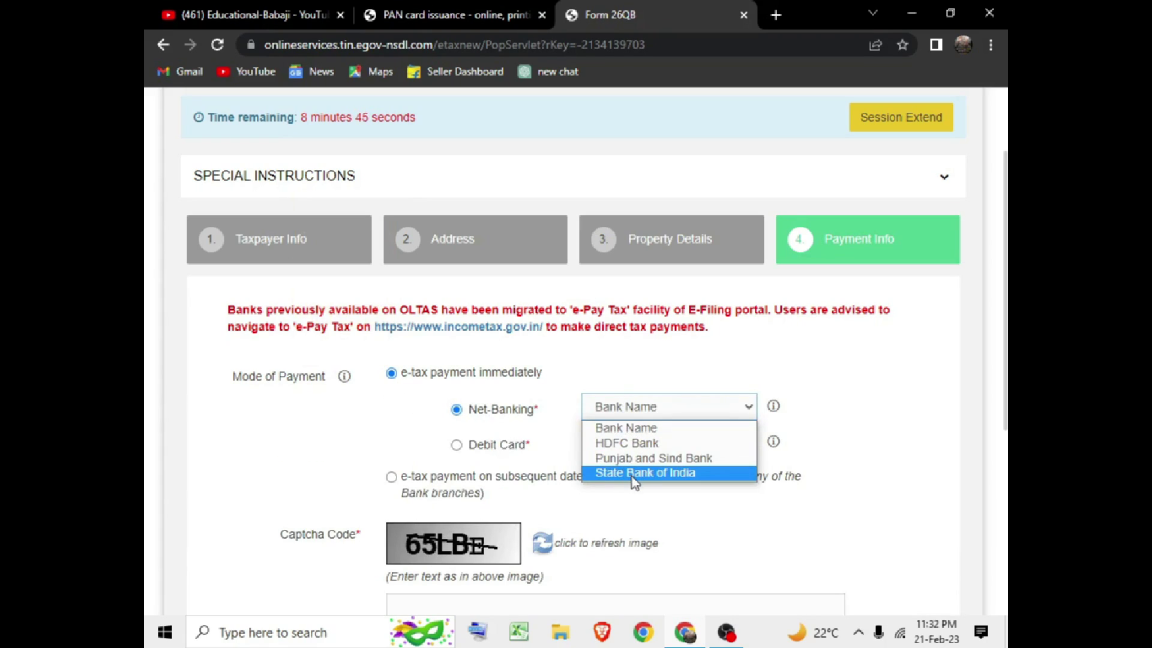
left_click(631, 476)
- Check the available net-banking banks, switch the payment method to Debit Card and check its bank list
left_click(631, 413)
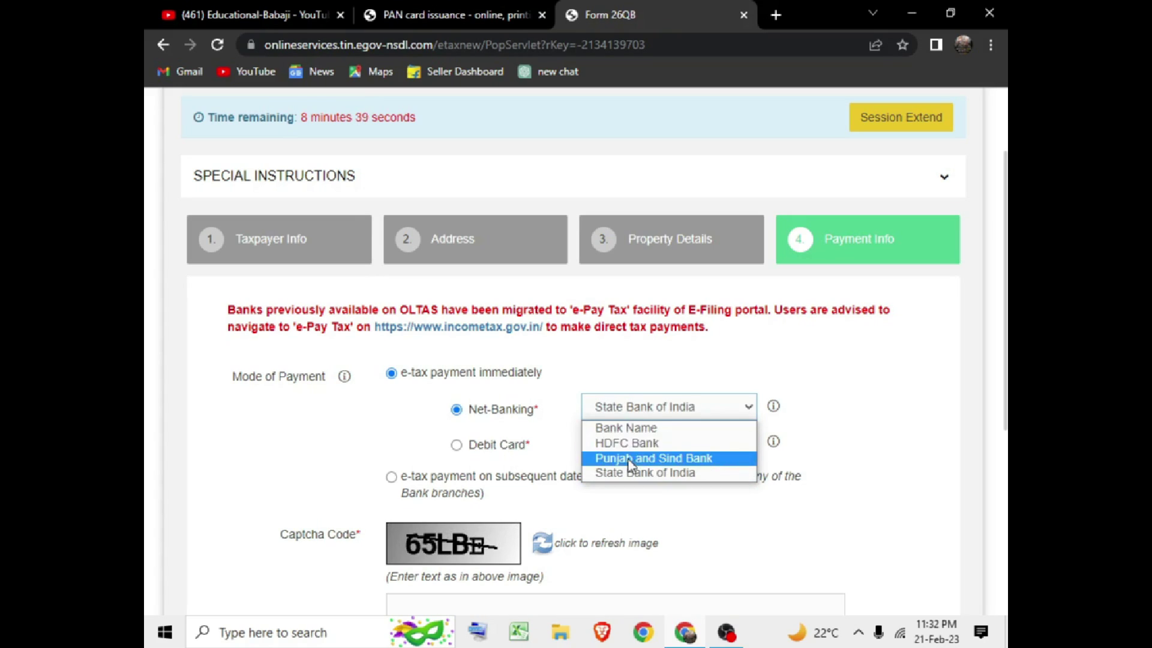
left_click(456, 444)
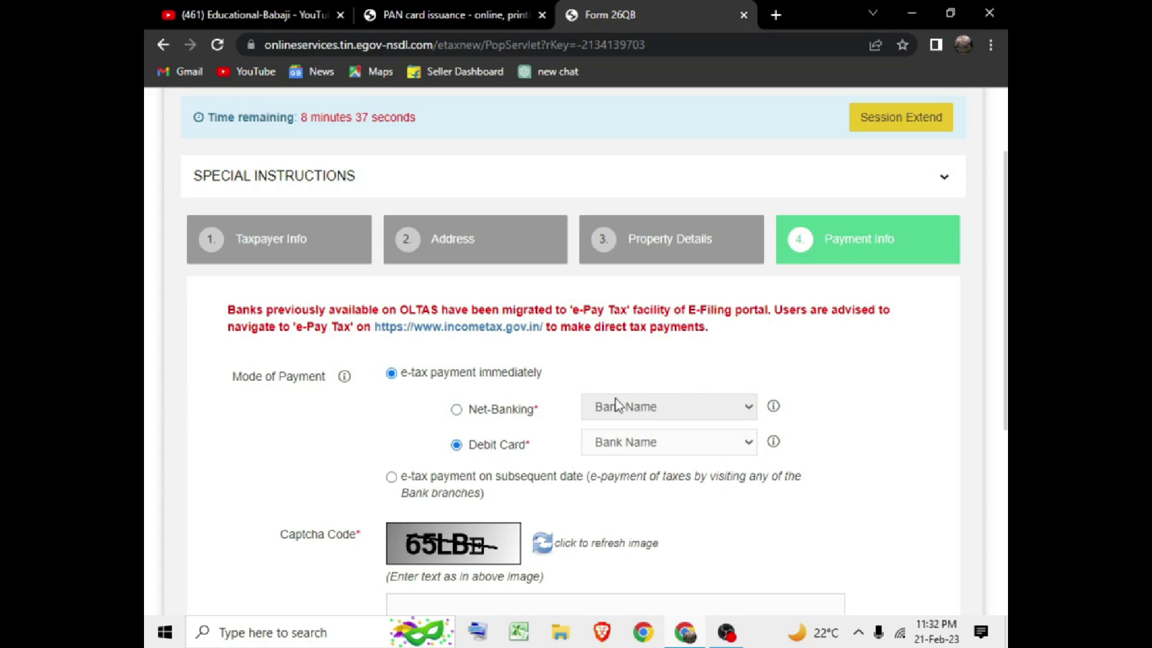
left_click(627, 441)
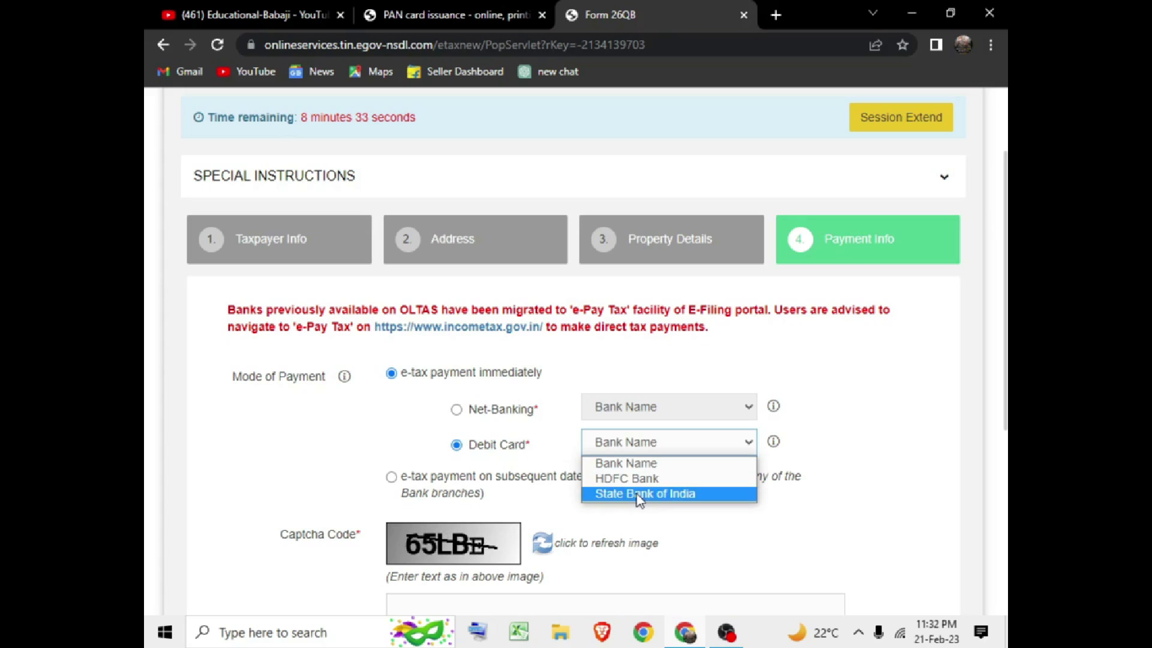
left_click(384, 446)
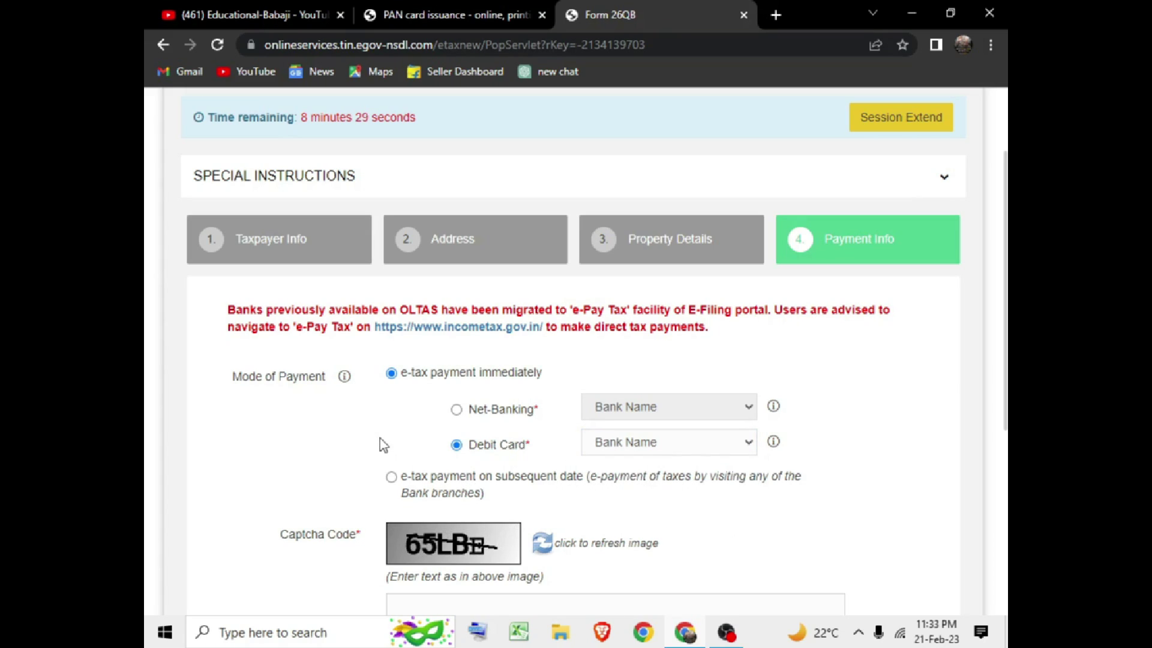
scroll(411, 405, "down", 1)
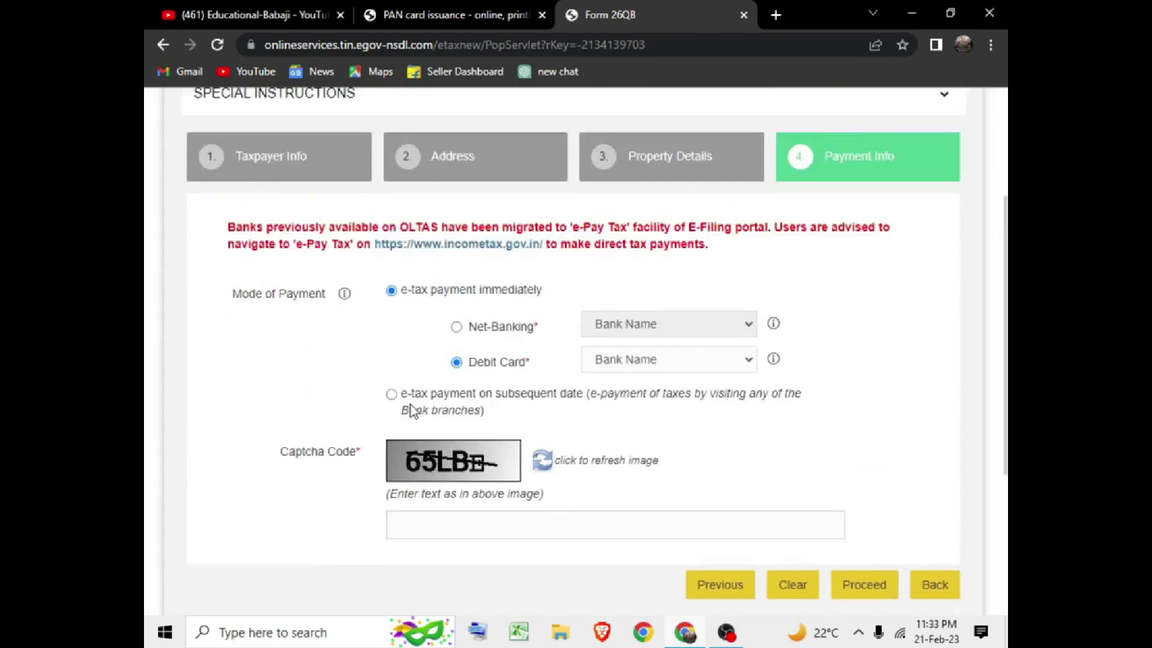
scroll(410, 405, "up", 1)
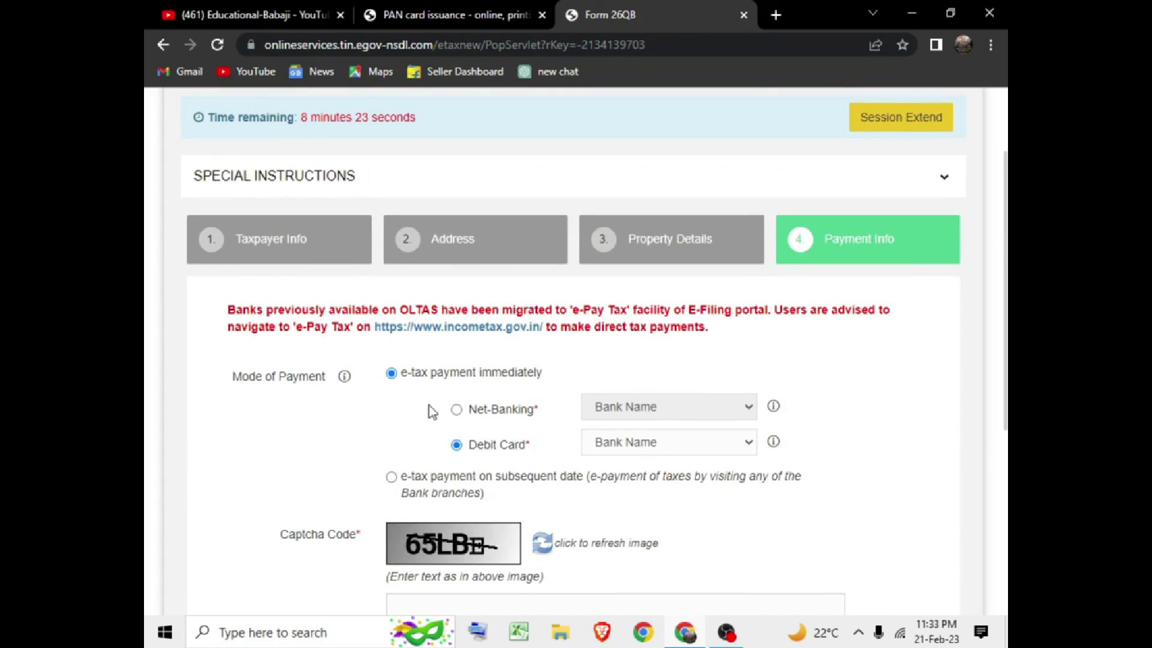
- Switch the payment method back to Net-Banking and select State Bank of India as the bank
left_click(456, 409)
left_click(585, 414)
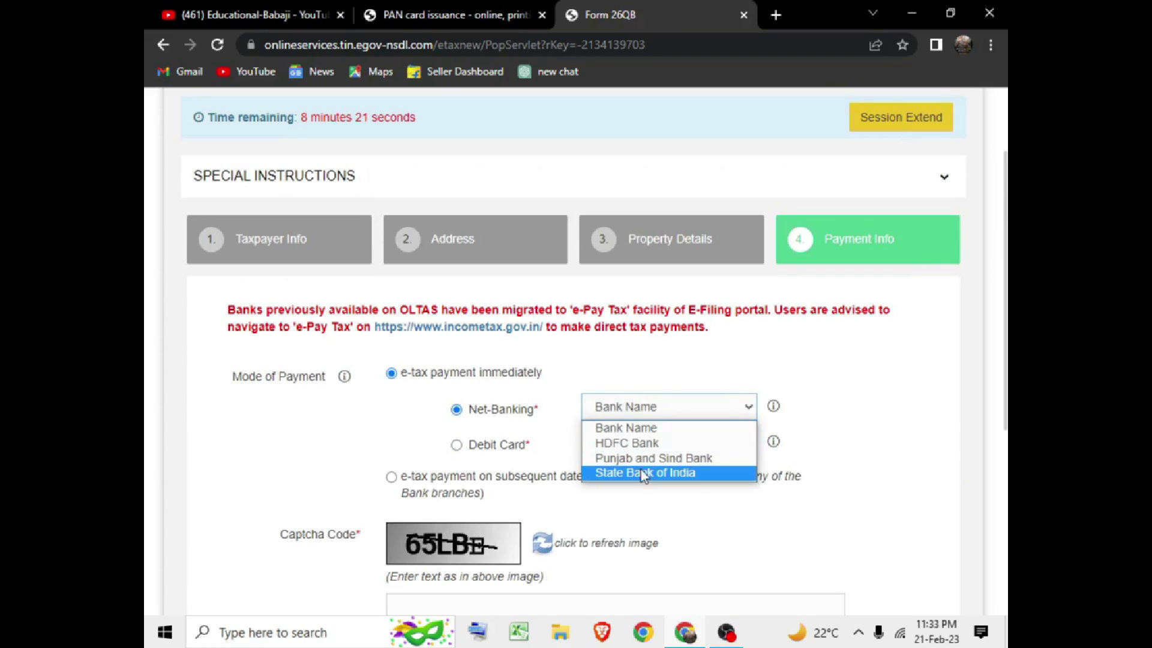
left_click(635, 471)
- Enter the captcha code shown in the image and proceed to the Form 26QB confirmation page
scroll(560, 454, "down", 2)
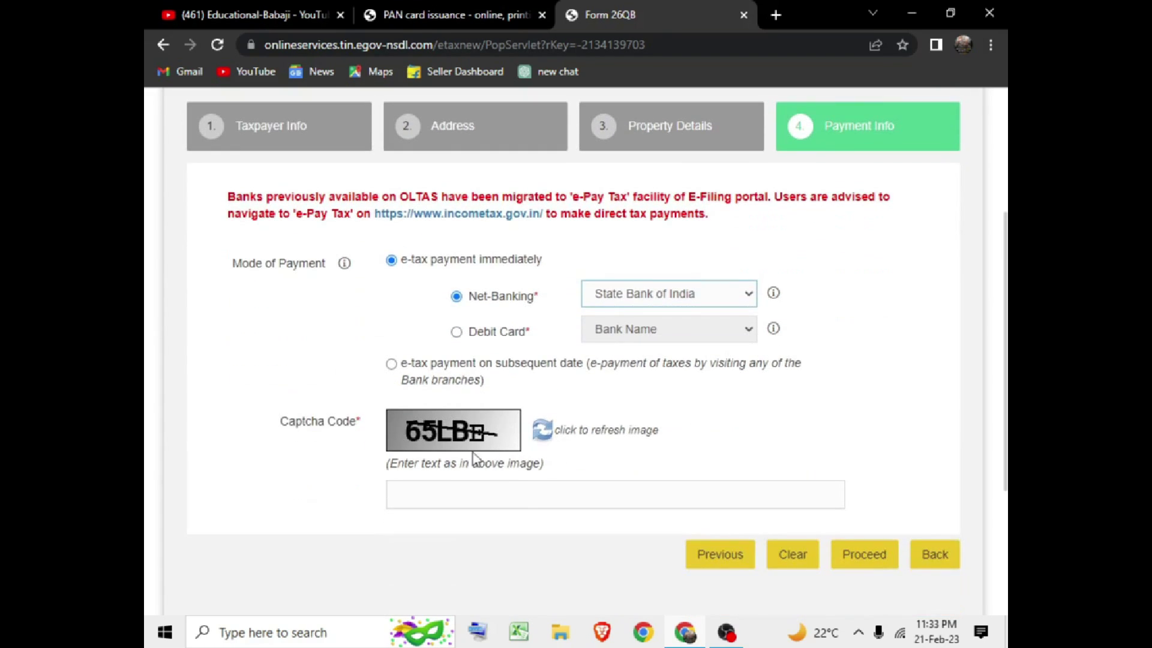
left_click(462, 493)
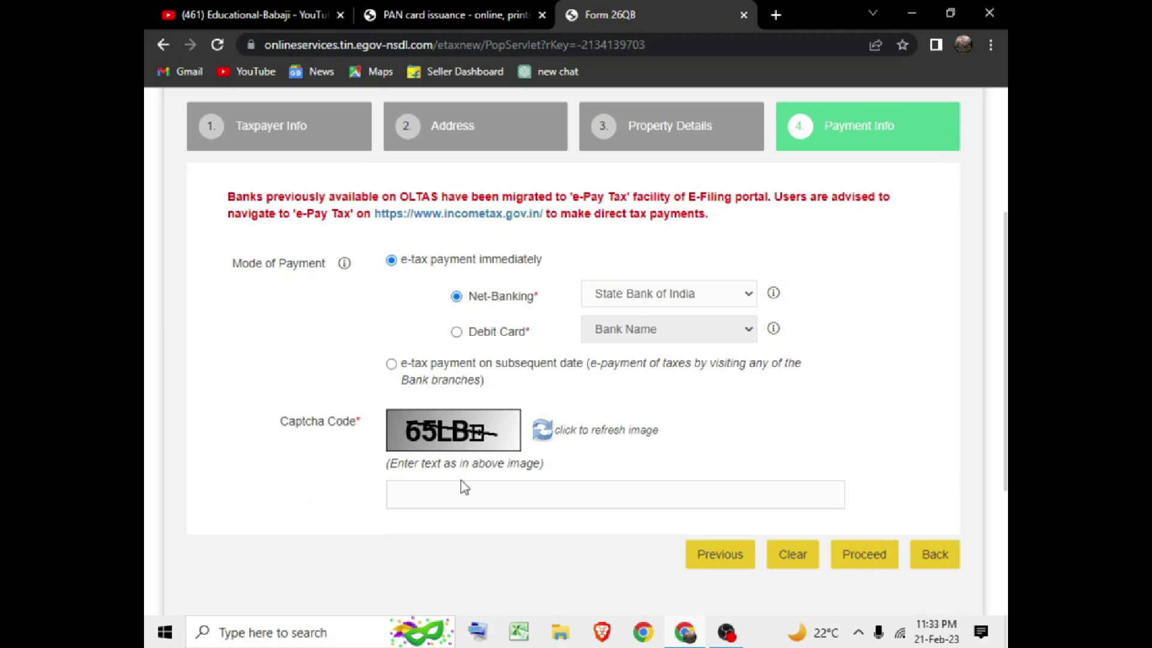
type("65LBE")
left_click(870, 558)
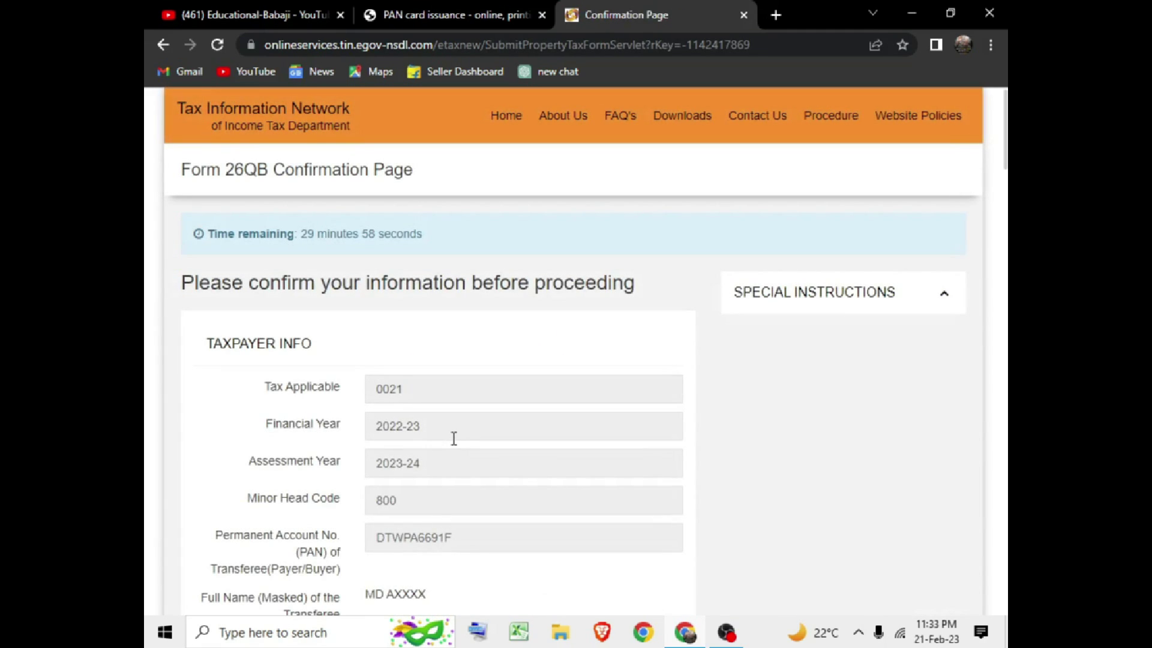
- Review the details on the Form 26QB confirmation page and agree to the data consent declaration
scroll(442, 436, "down", 20)
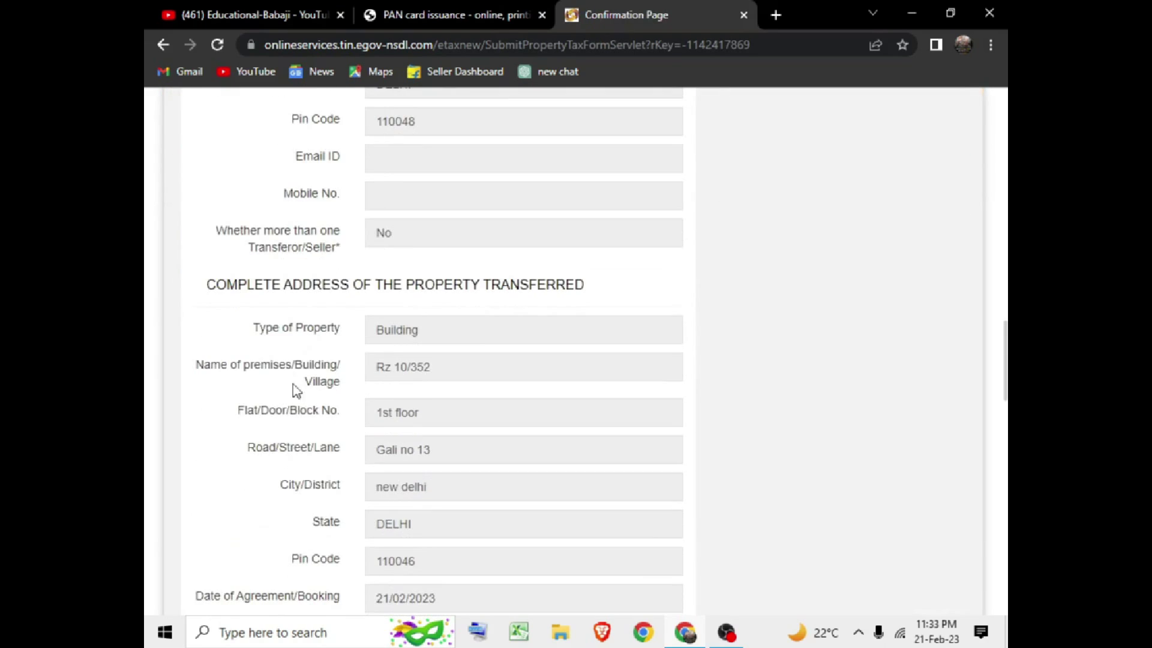
scroll(286, 434, "down", 10)
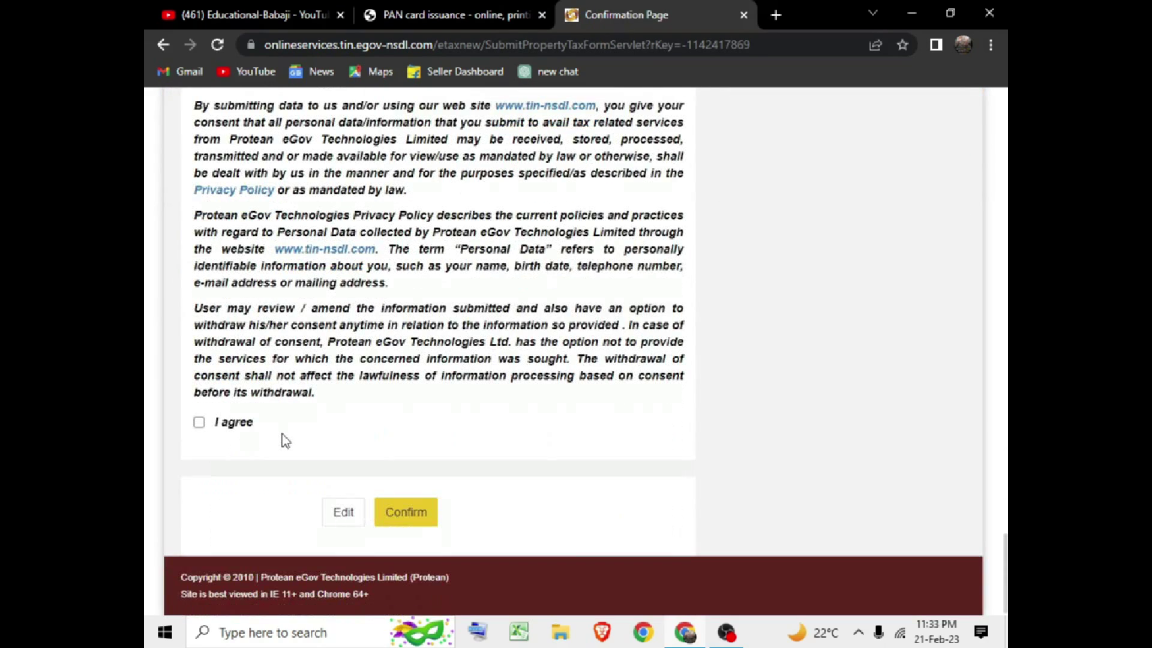
left_click(199, 423)
- Save all pages of the Form 26QB confirmation page in portrait layout as a PDF
scroll(310, 397, "up", 15)
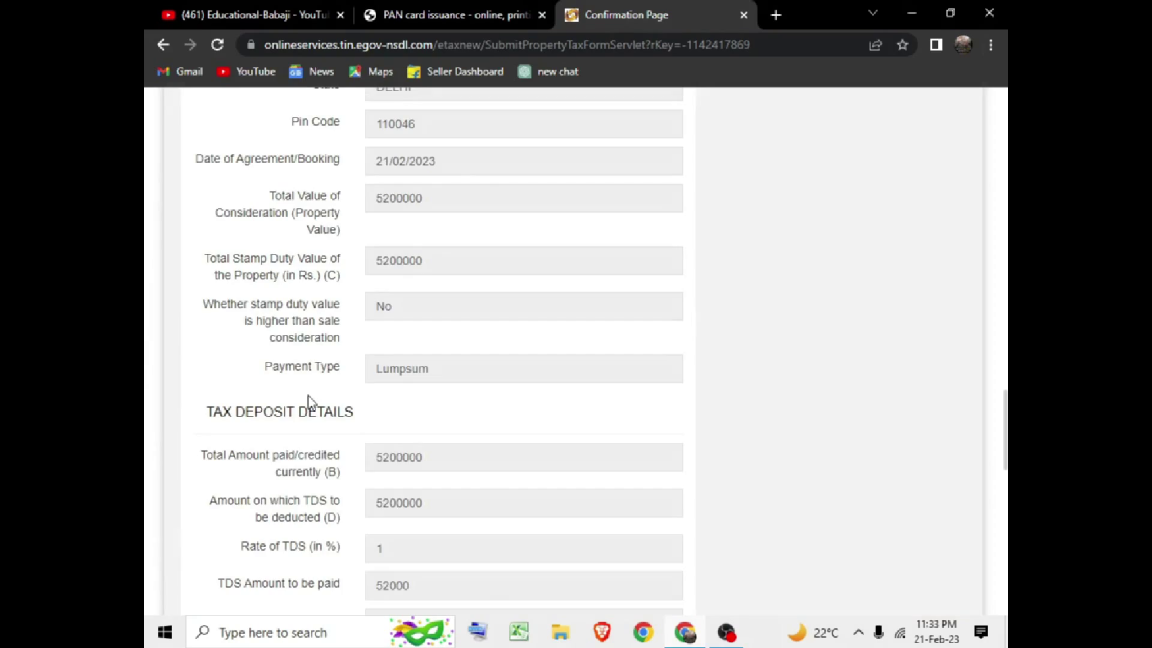
key("ctrl+p")
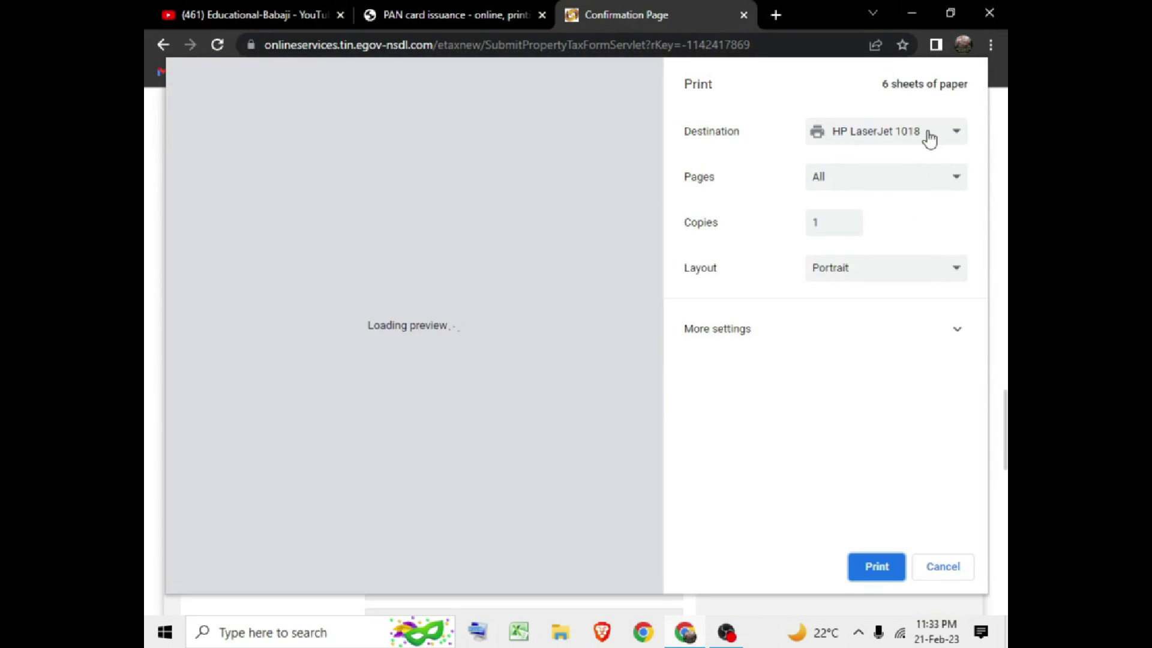
left_click(928, 133)
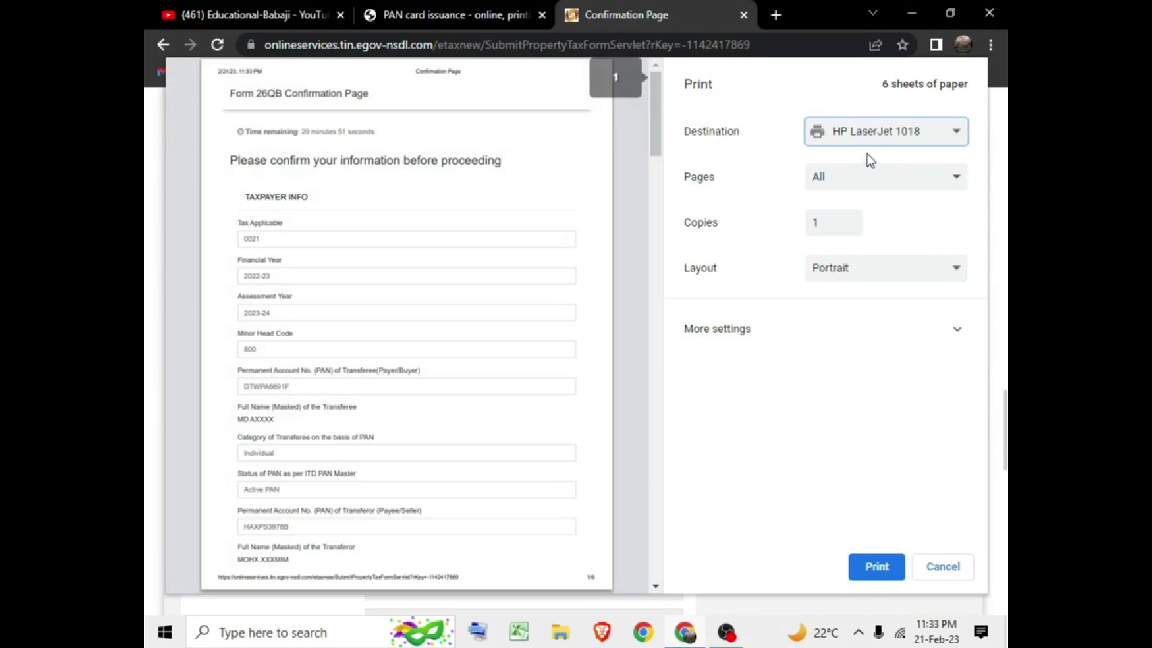
left_click(866, 139)
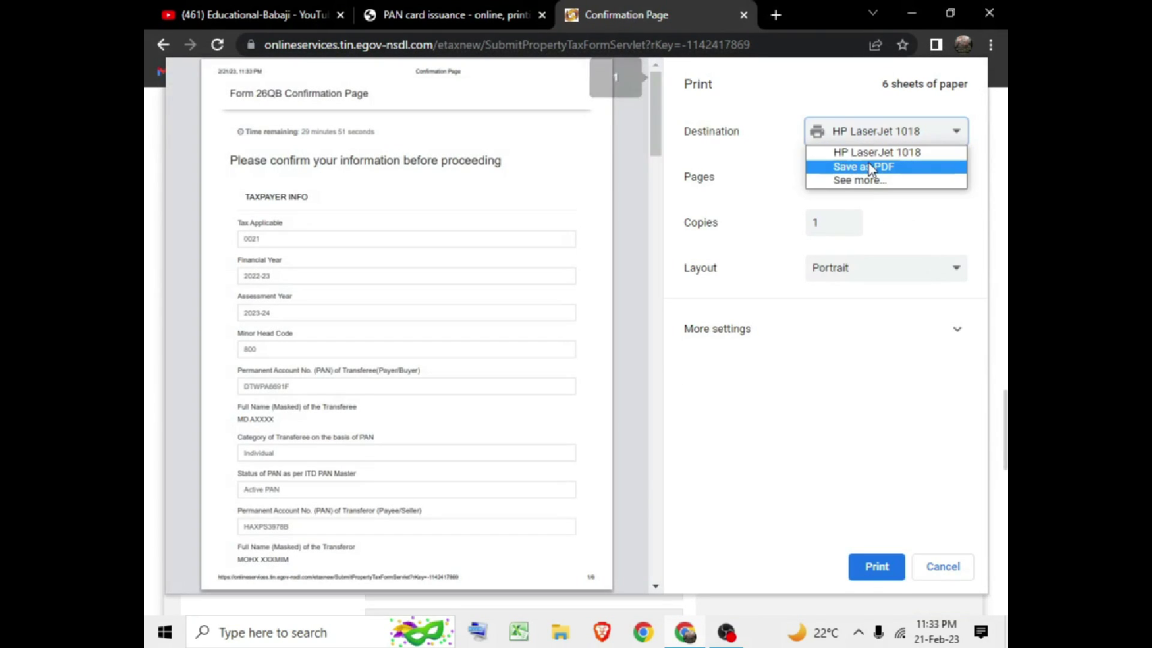
left_click(869, 166)
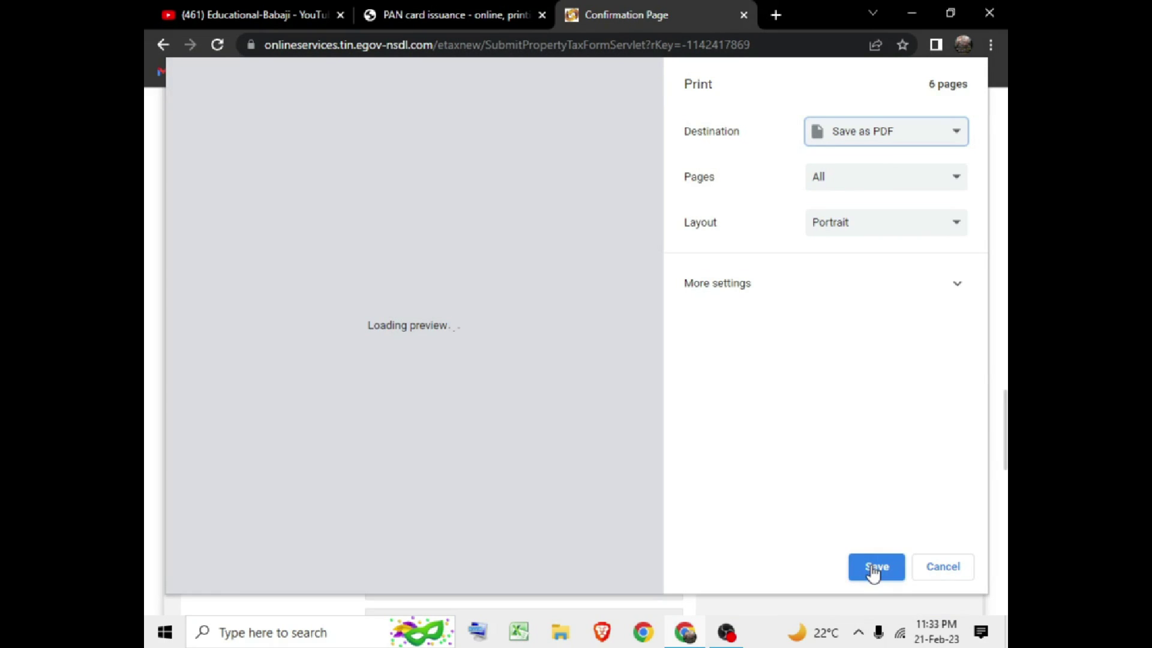
left_click(875, 567)
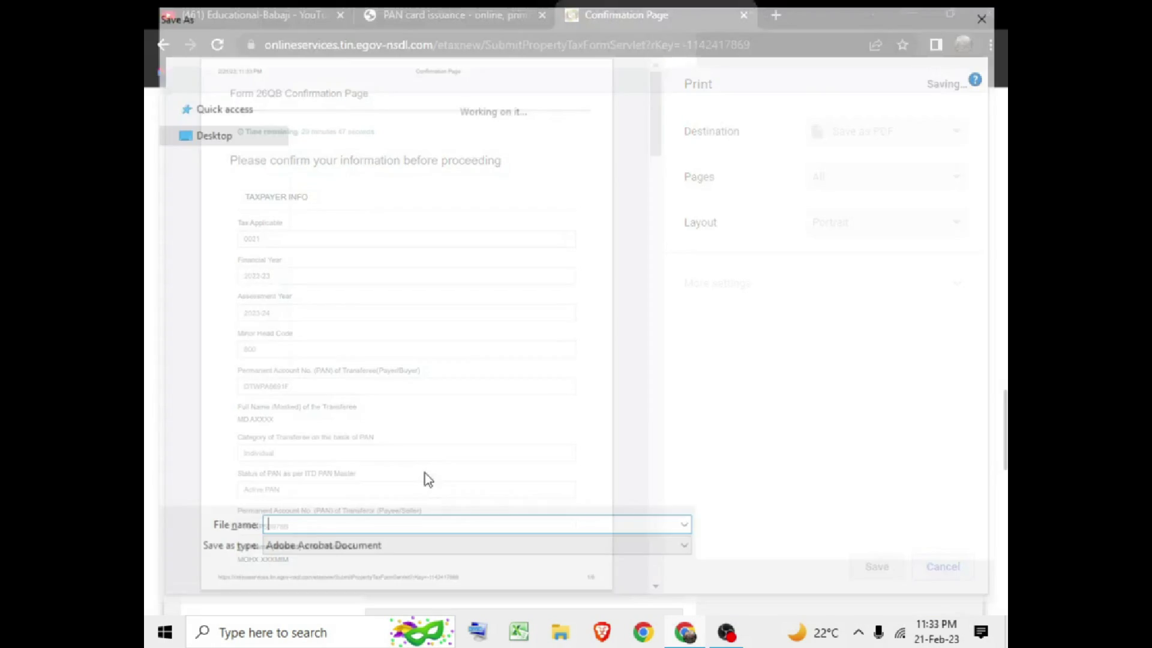
left_click(857, 594)
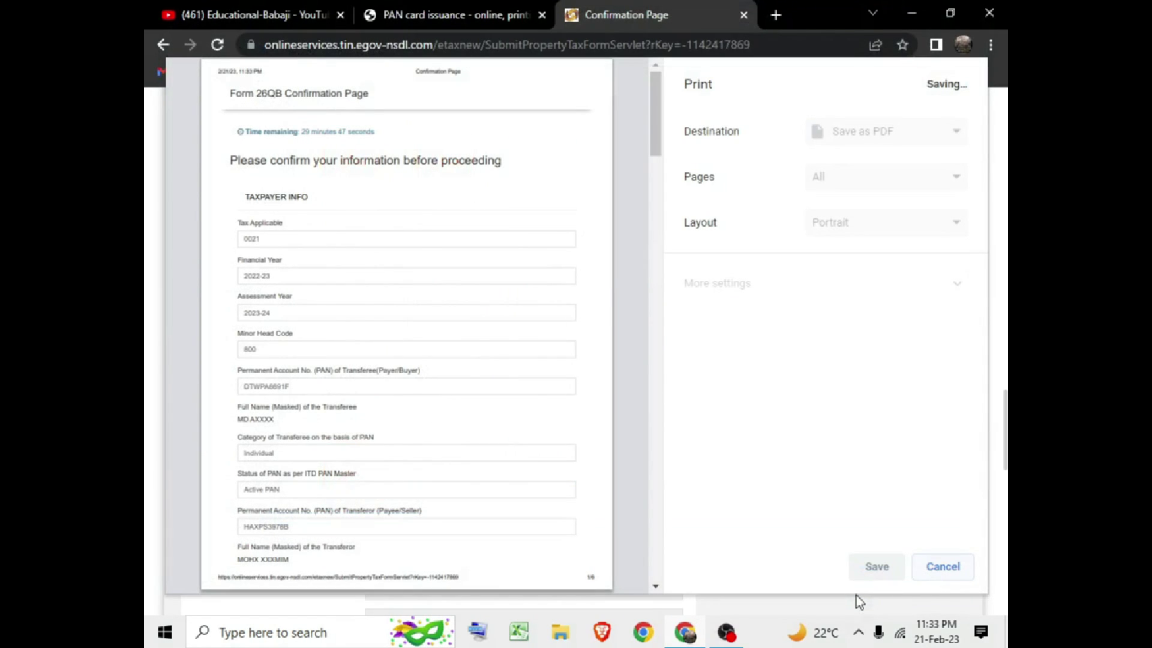
- Confirm the Form 26QB details and dismiss the acknowledgement number notice
scroll(502, 438, "down", 10)
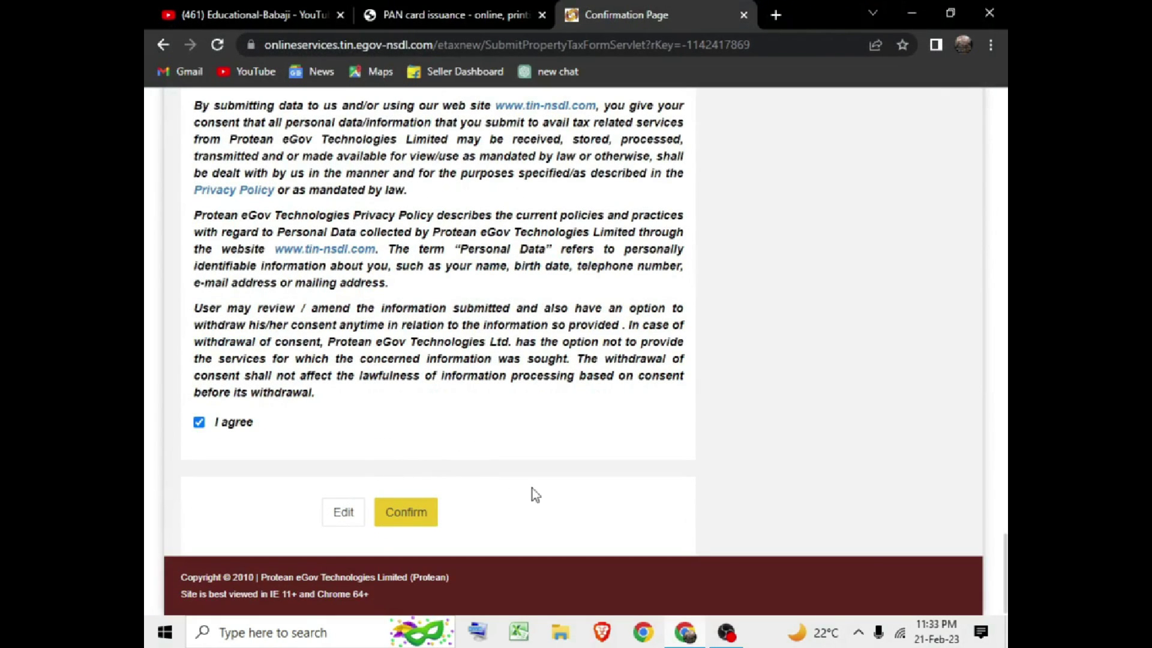
left_click(423, 516)
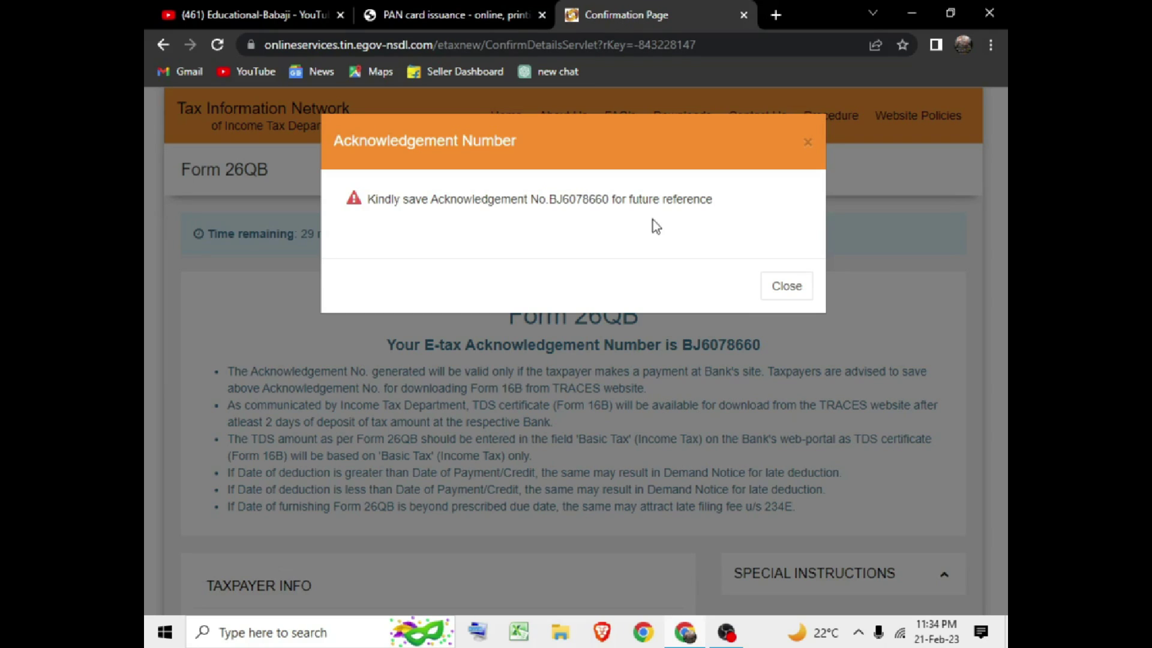
left_click(786, 288)
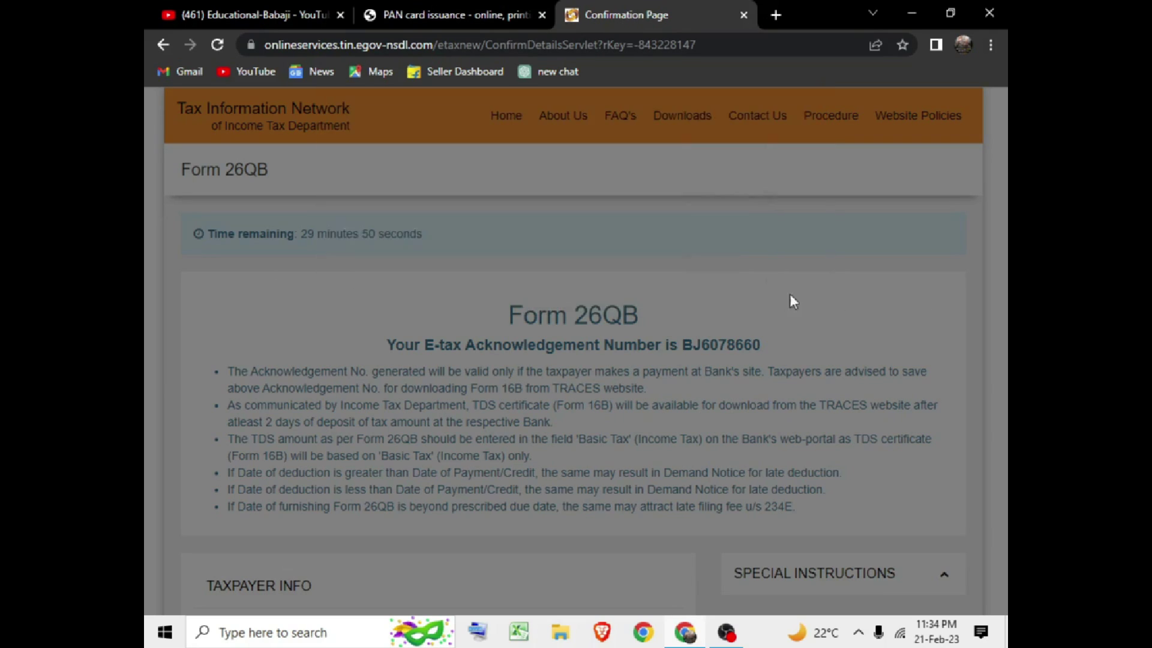
- Print the acknowledged Form 26QB to a PDF named Confirmation Page in Downloads, replacing the existing file
scroll(283, 398, "down", 15)
scroll(372, 358, "down", 10)
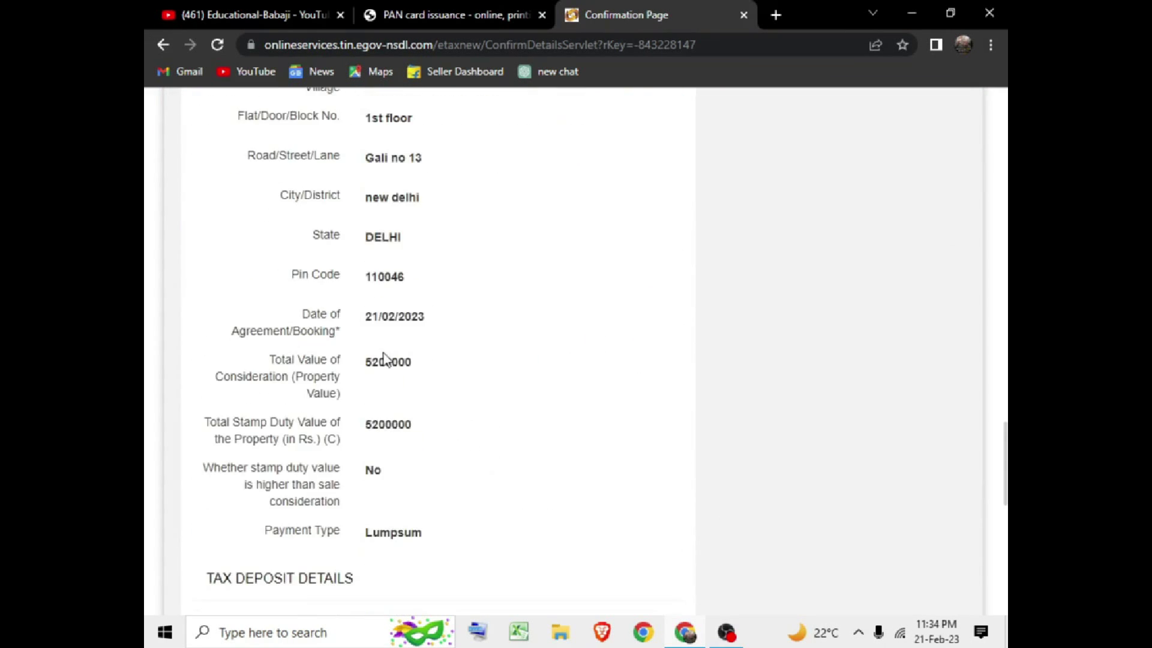
left_click(444, 519)
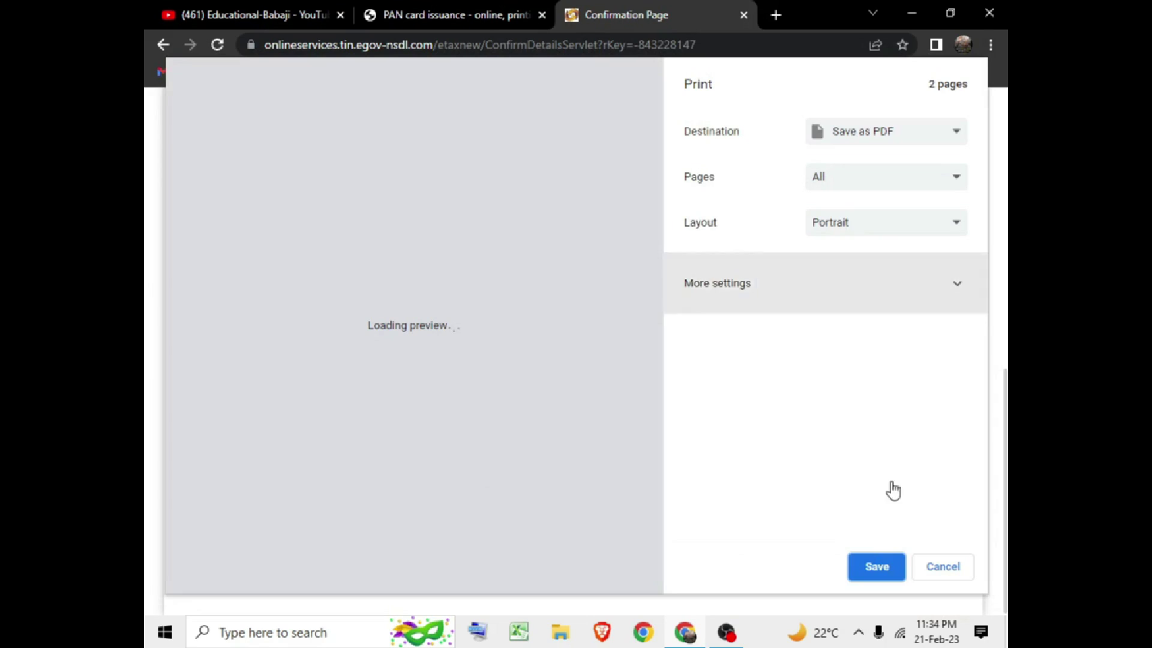
left_click(879, 568)
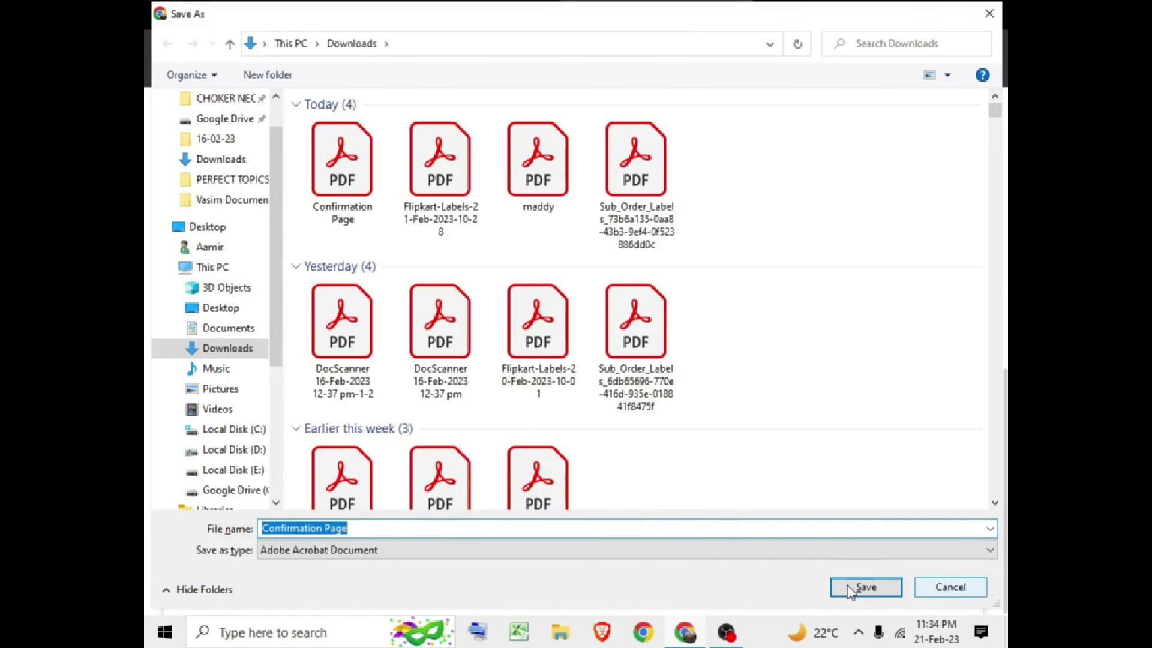
left_click(847, 585)
left_click(624, 321)
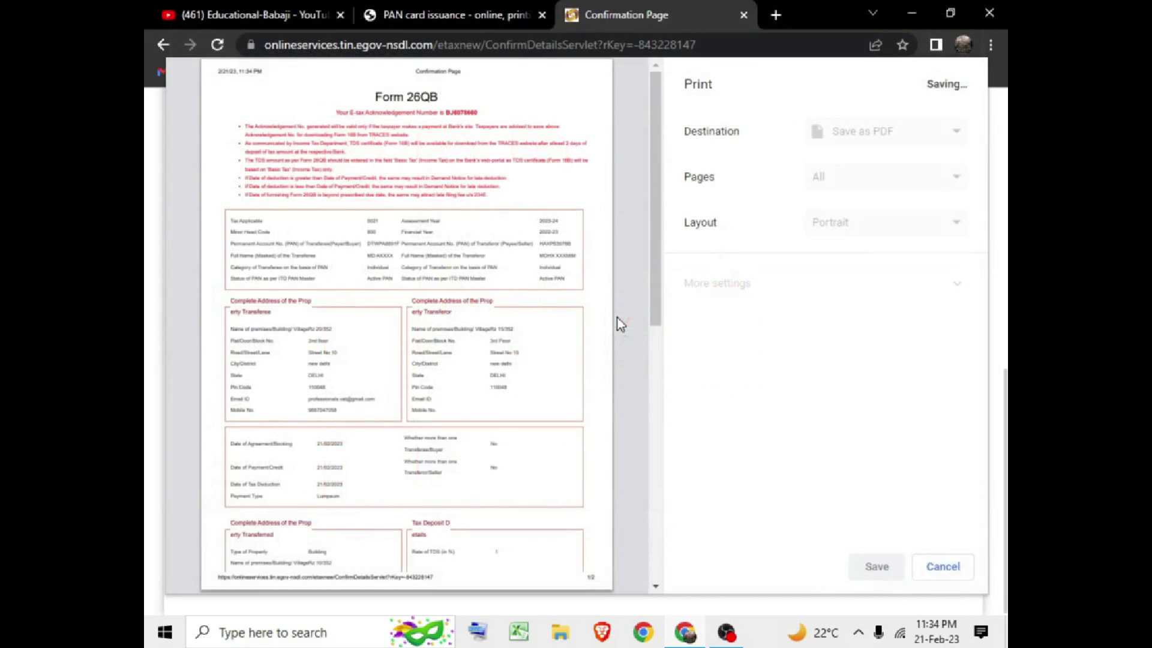
- Submit the completed Form 26QB to the bank for the TDS payment
scroll(606, 523, "down", 5)
scroll(572, 496, "down", 5)
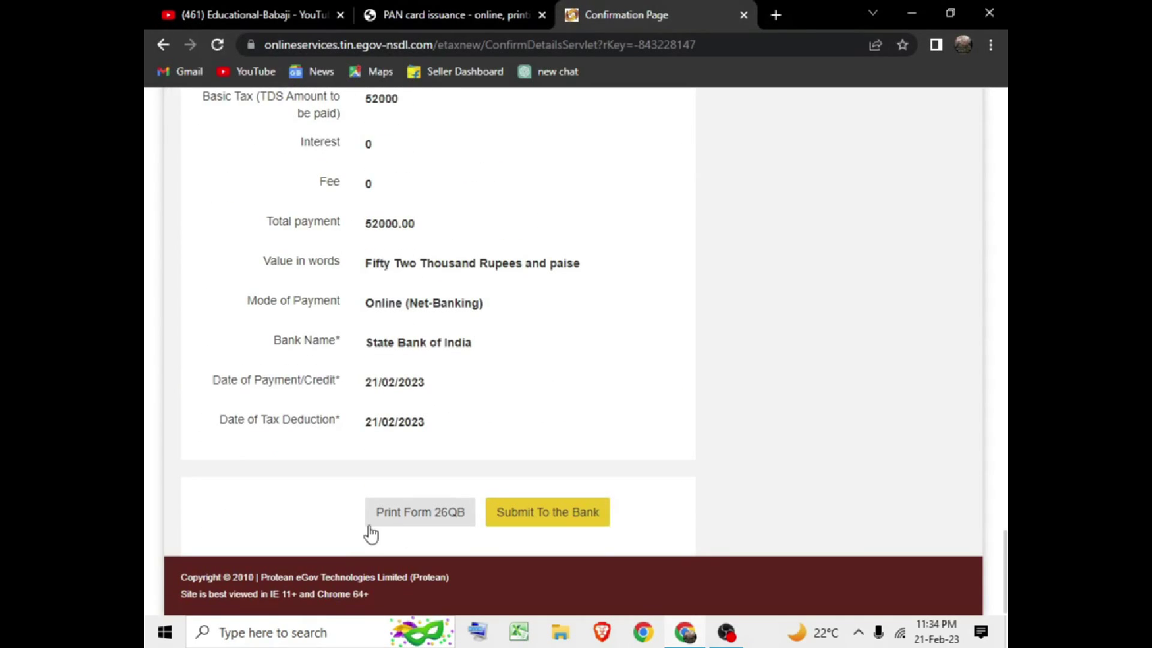
left_click(566, 516)
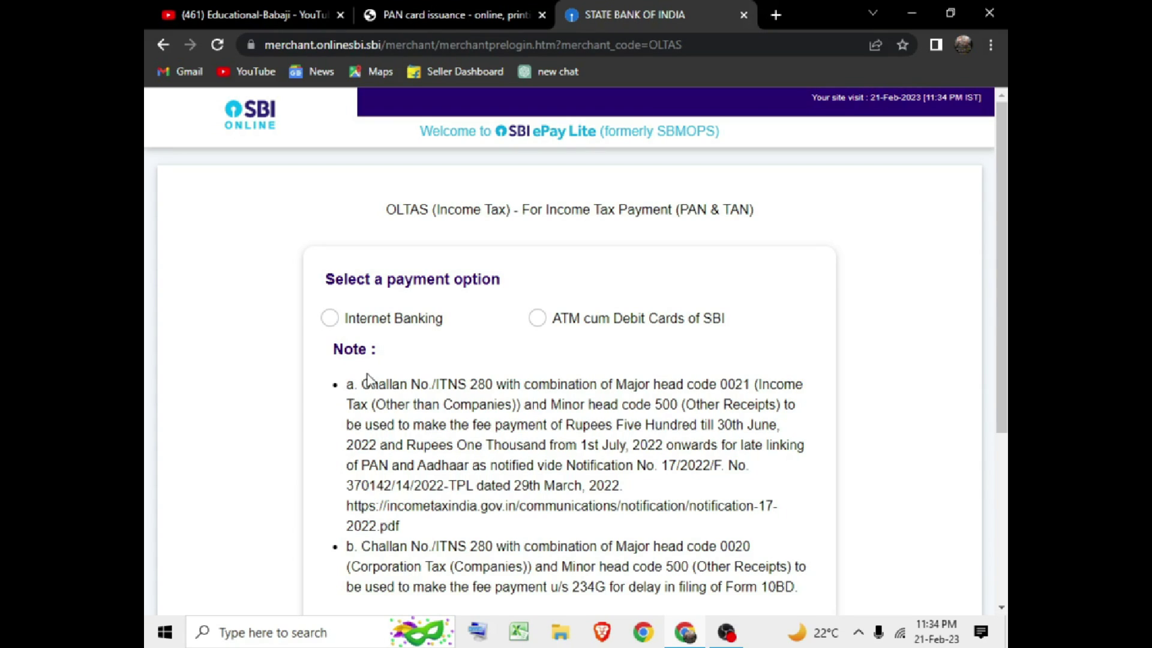
- Choose Internet Banking as the payment option for the OLTAS income tax payment and submit it
scroll(384, 372, "down", 5)
scroll(395, 387, "up", 5)
left_click(328, 320)
scroll(402, 278, "down", 1)
scroll(402, 277, "down", 3)
scroll(567, 317, "up", 4)
scroll(570, 360, "down", 4)
left_click(571, 387)
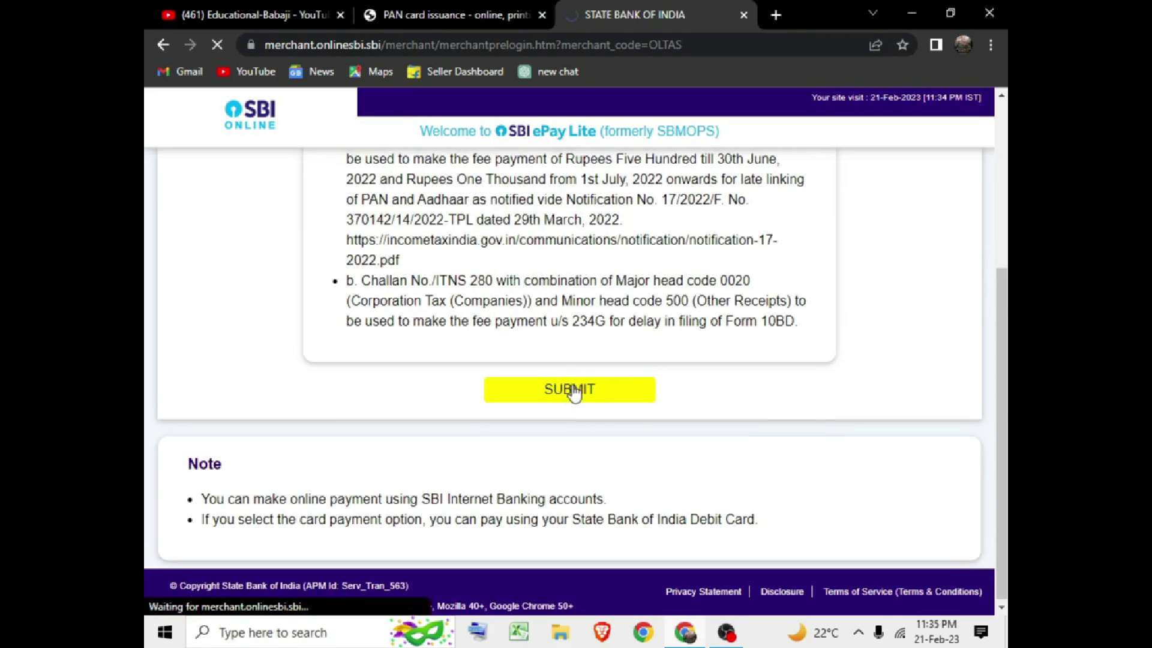
scroll(572, 387, "up", 3)
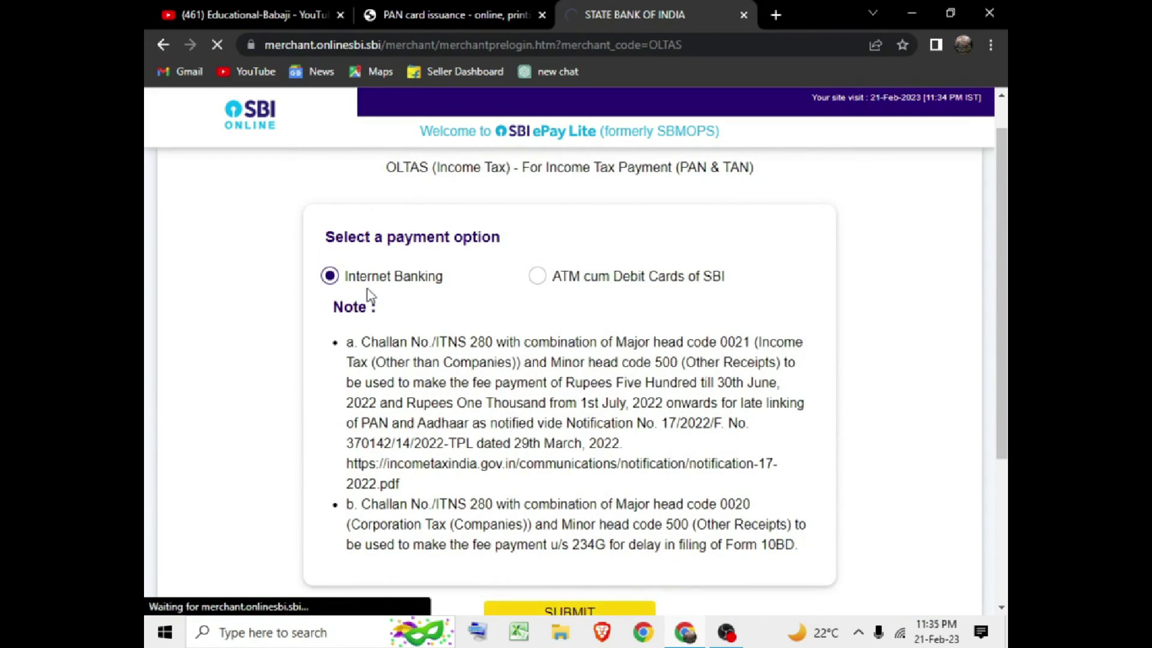
scroll(369, 289, "down", 3)
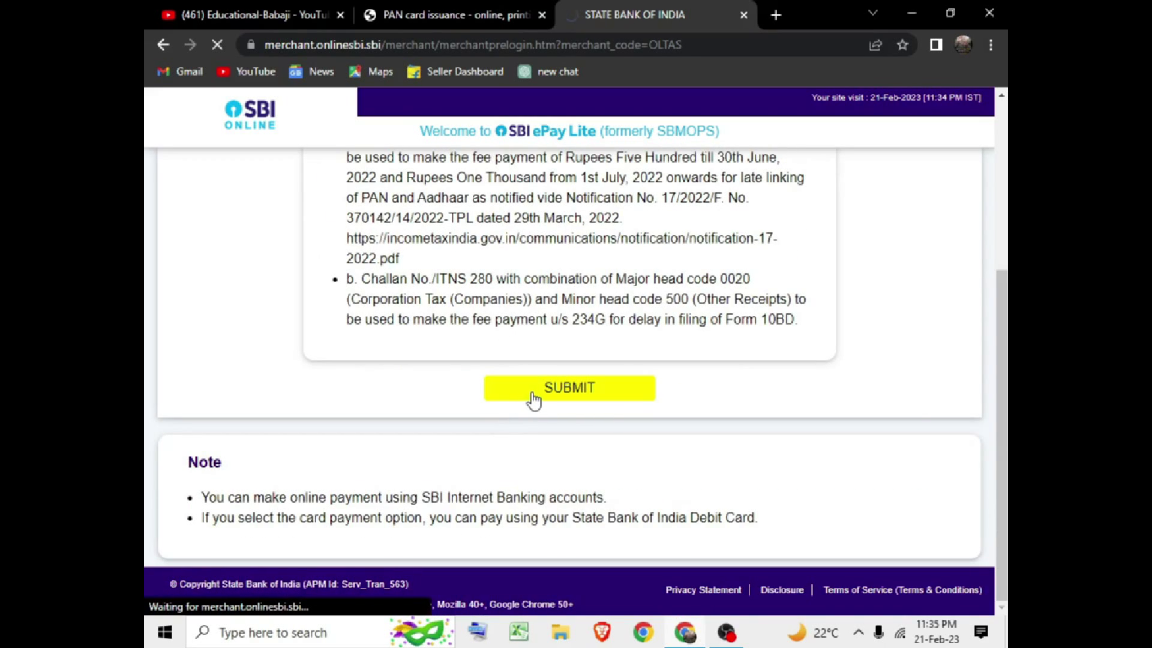